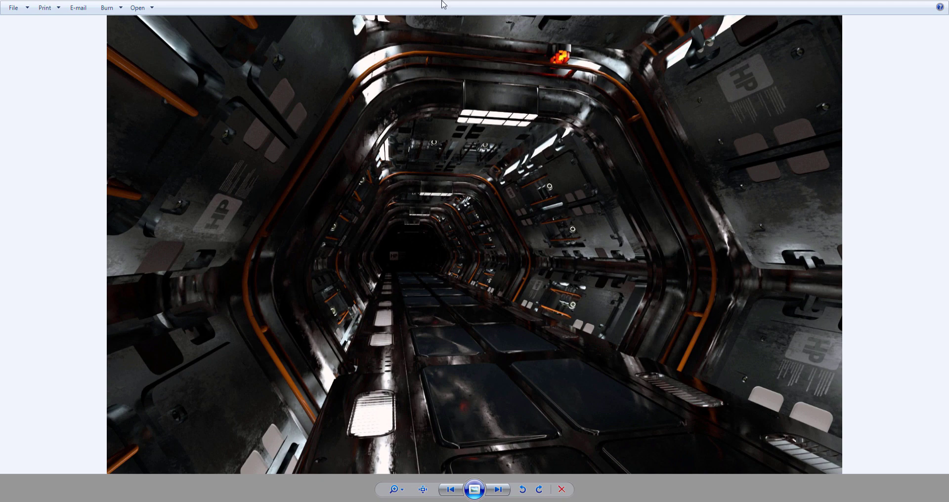
# - View the next sci-fi corridor reference image and return to the Substance Painter project
pyautogui.press('Right')
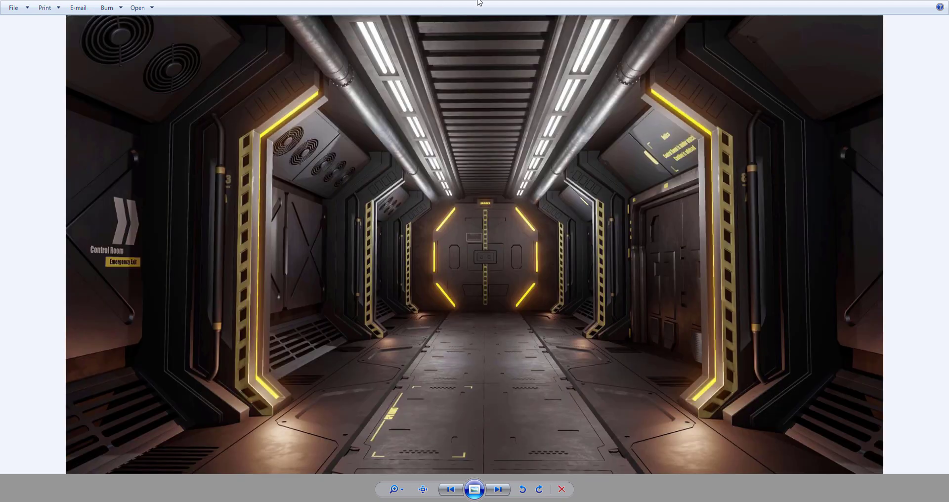
pyautogui.press('Escape')
pyautogui.click(671, 72)
# - Examine the untextured ring frame, the two armour panels and the connecting pistons from several angles
pyautogui.scroll(5, 270, 170)
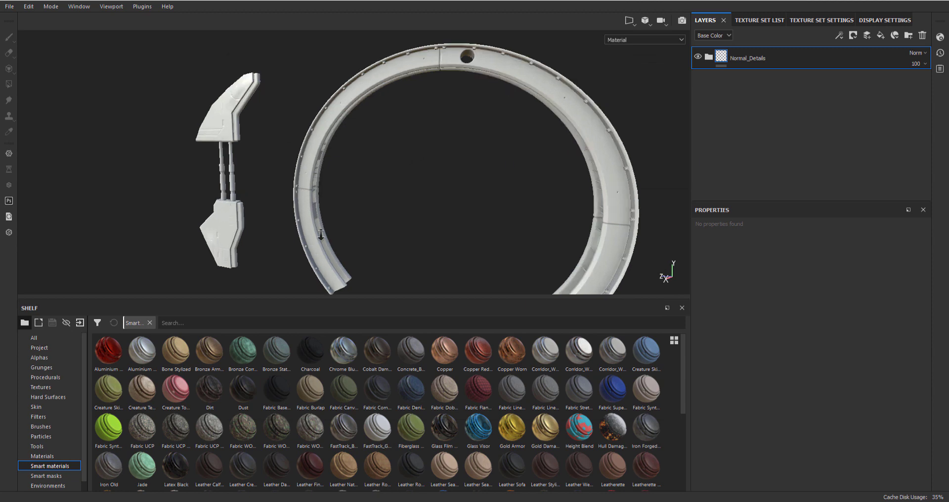
pyautogui.keyDown('alt'); pyautogui.moveTo(338, 133); pyautogui.dragTo(394, 140, button='middle'); pyautogui.keyUp('alt')
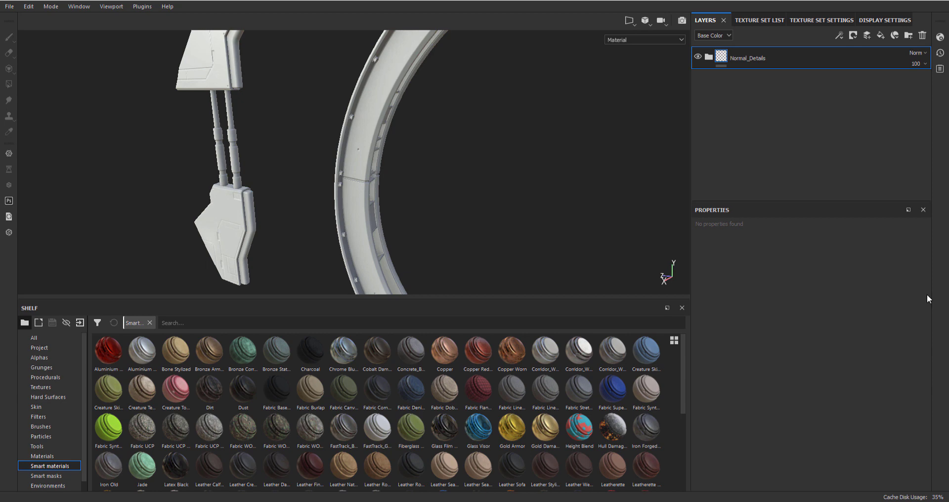
pyautogui.keyDown('alt'); pyautogui.moveTo(401, 163); pyautogui.dragTo(420, 133); pyautogui.keyUp('alt')
pyautogui.keyDown('alt'); pyautogui.moveTo(420, 123); pyautogui.dragTo(534, 119, button='middle'); pyautogui.keyUp('alt')
pyautogui.keyDown('alt'); pyautogui.moveTo(465, 168); pyautogui.dragTo(458, 222, button='right'); pyautogui.keyUp('alt')
pyautogui.keyDown('alt'); pyautogui.moveTo(458, 222); pyautogui.dragTo(330, 93); pyautogui.keyUp('alt')
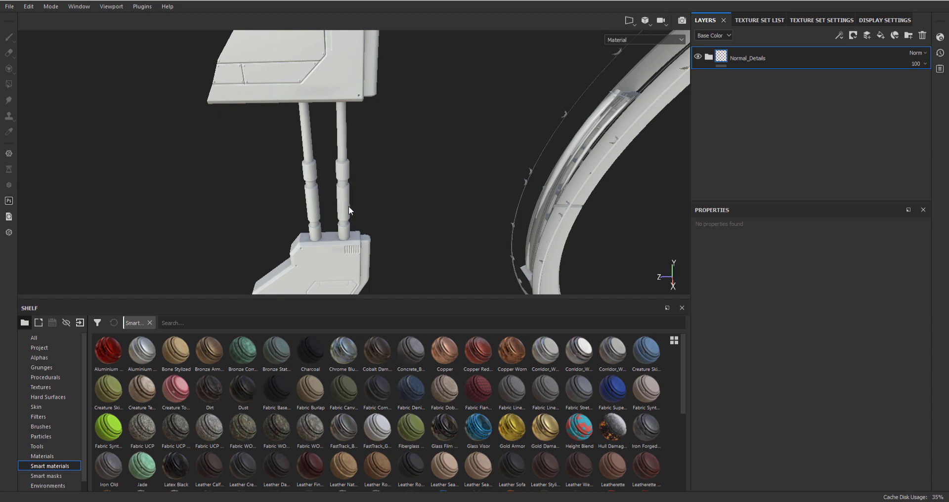
pyautogui.keyDown('alt'); pyautogui.moveTo(344, 189); pyautogui.dragTo(281, 163); pyautogui.keyUp('alt')
pyautogui.keyDown('alt'); pyautogui.moveTo(388, 202); pyautogui.dragTo(371, 203, button='middle'); pyautogui.keyUp('alt')
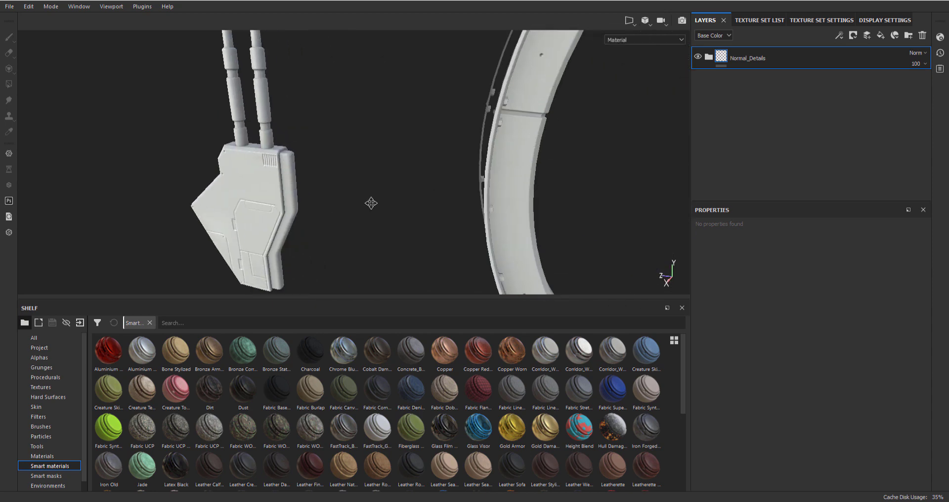
pyautogui.keyDown('alt'); pyautogui.moveTo(371, 203); pyautogui.dragTo(223, 190); pyautogui.keyUp('alt')
pyautogui.keyDown('alt'); pyautogui.moveTo(348, 238); pyautogui.dragTo(356, 163, button='right'); pyautogui.keyUp('alt')
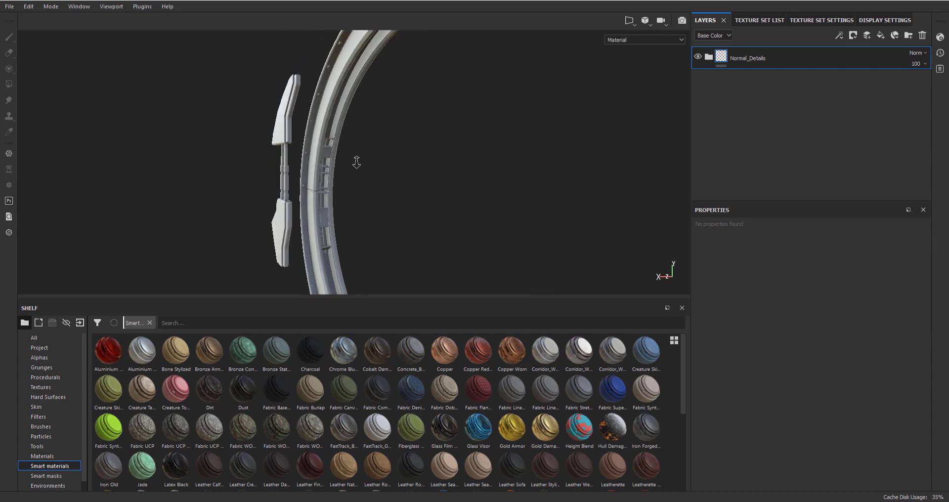
pyautogui.keyDown('alt'); pyautogui.moveTo(356, 162); pyautogui.dragTo(384, 114); pyautogui.keyUp('alt')
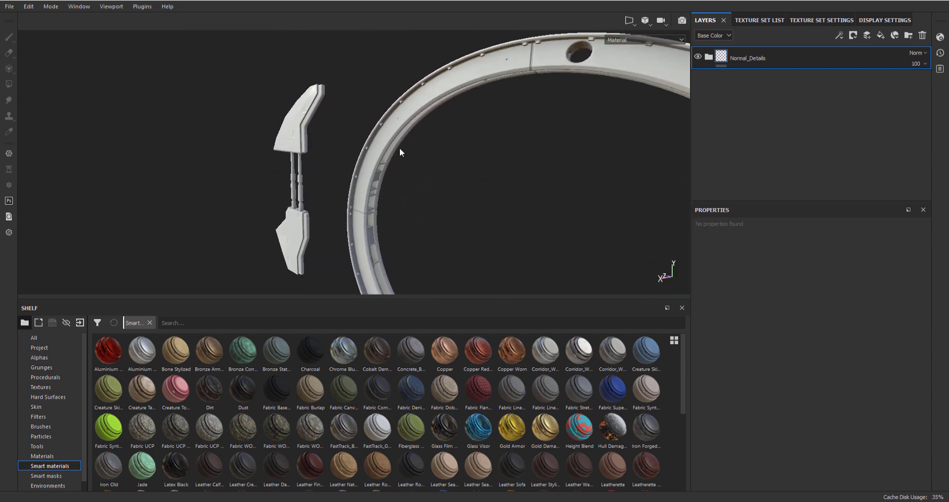
# - Add a new folder above Normal_Details and name it BaseMaterials
pyautogui.click(910, 34)
pyautogui.doubleClick(743, 58)
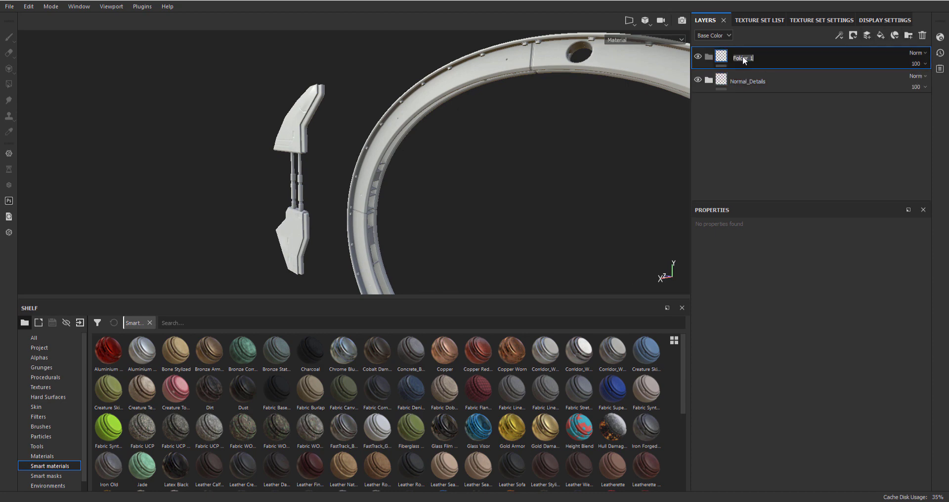
pyautogui.write('BaseMaterials')
pyautogui.press('Return')
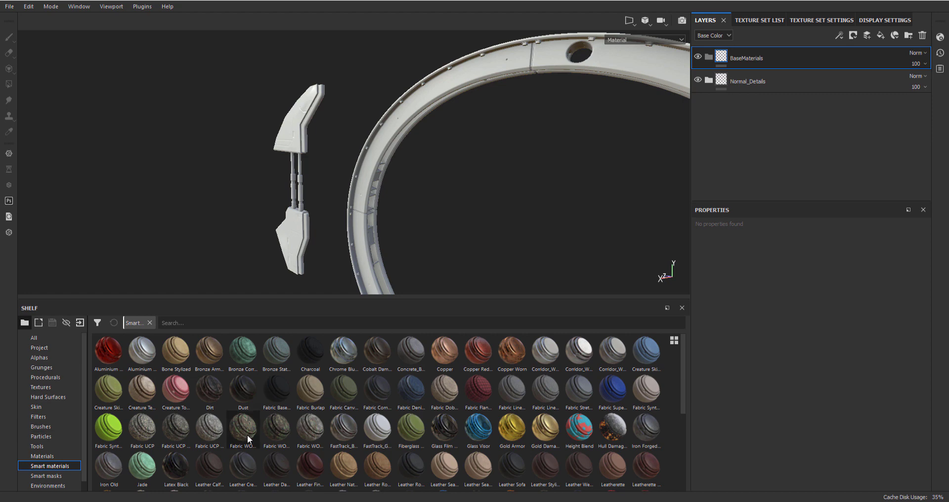
# - Try the Steel Painted Clearcoat smart material in the BaseMaterials folder and inspect it on the lower panel
pyautogui.scroll(-5, 683, 388)
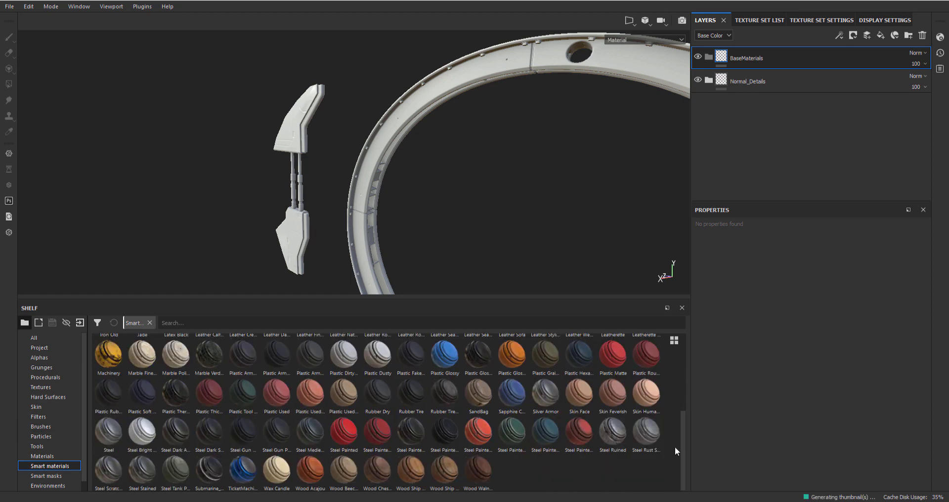
pyautogui.moveTo(407, 435)
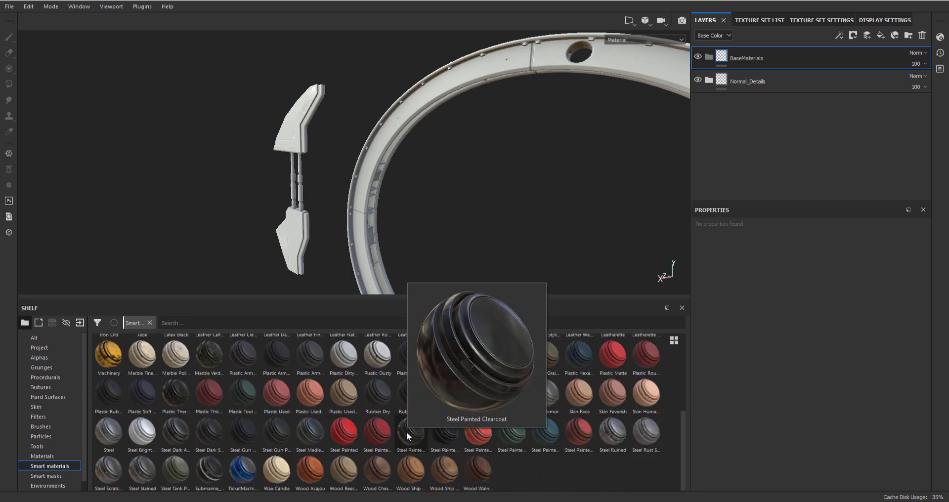
pyautogui.moveTo(512, 437)
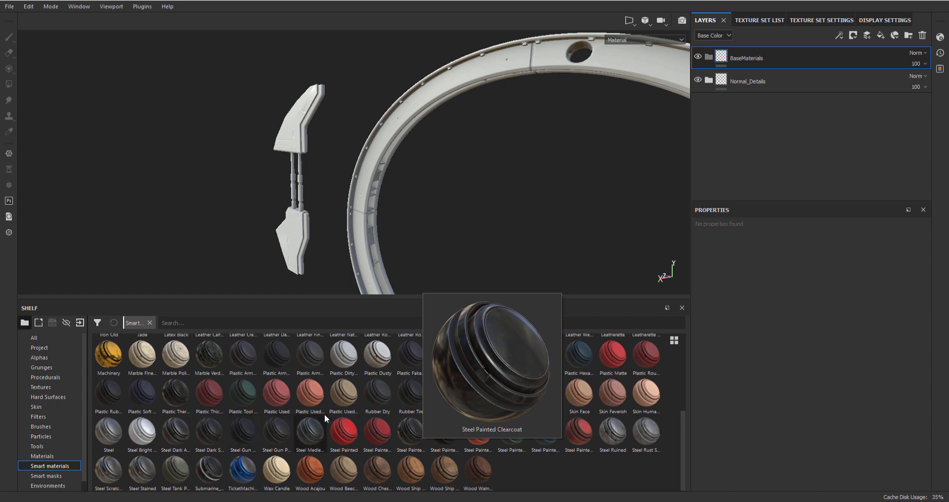
pyautogui.moveTo(401, 426)
pyautogui.mouseDown()
pyautogui.moveTo(668, 64)
pyautogui.moveTo(752, 53)
pyautogui.mouseUp()
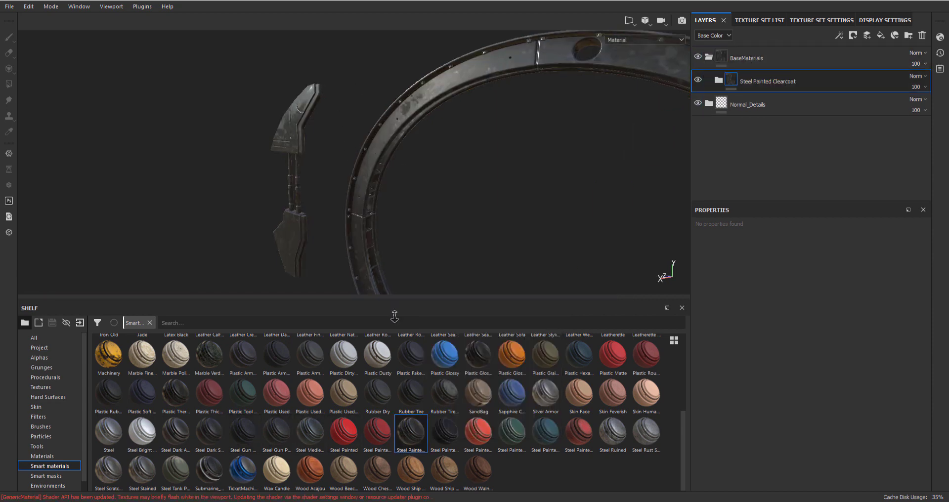
pyautogui.keyDown('alt'); pyautogui.moveTo(394, 297); pyautogui.dragTo(317, 242); pyautogui.keyUp('alt')
pyautogui.keyDown('alt'); pyautogui.moveTo(318, 242); pyautogui.dragTo(390, 167, button='middle'); pyautogui.keyUp('alt')
pyautogui.scroll(2, 352, 195)
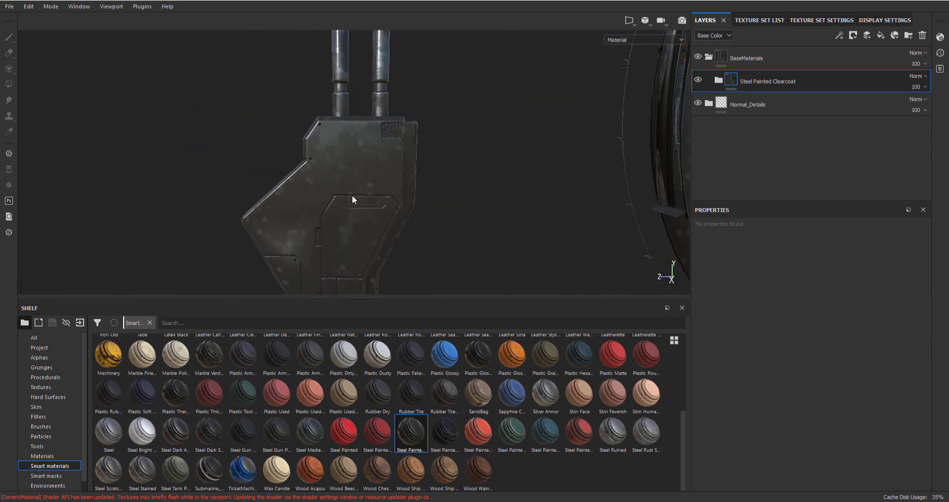
pyautogui.keyDown('alt'); pyautogui.moveTo(352, 196); pyautogui.dragTo(335, 243); pyautogui.keyUp('alt')
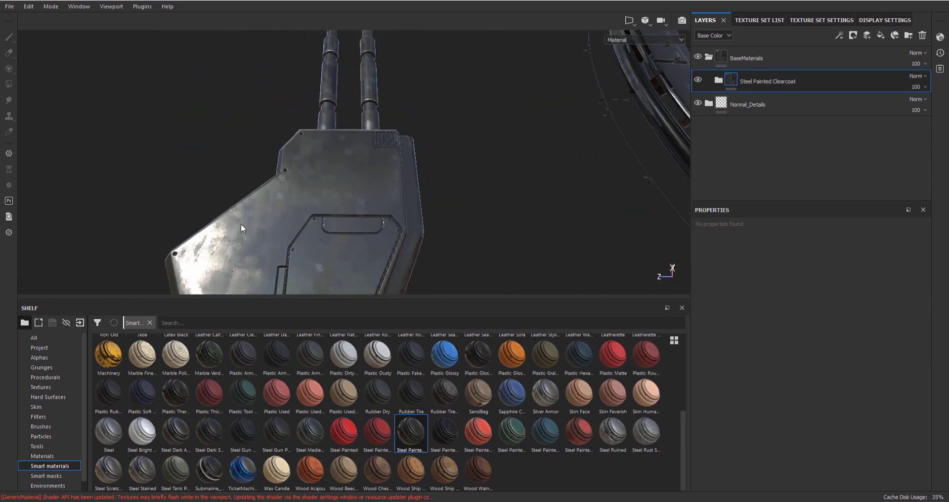
pyautogui.keyDown('alt'); pyautogui.moveTo(241, 228); pyautogui.dragTo(308, 198); pyautogui.keyUp('alt')
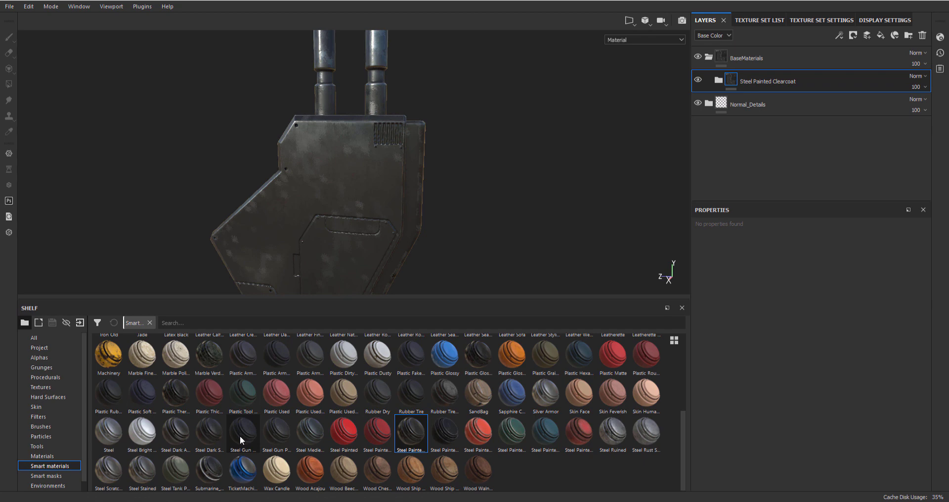
# - Replace Steel Painted Clearcoat with the Steel Dark Aged smart material in BaseMaterials and inspect it on the parts
pyautogui.moveTo(174, 435); pyautogui.dragTo(777, 59)
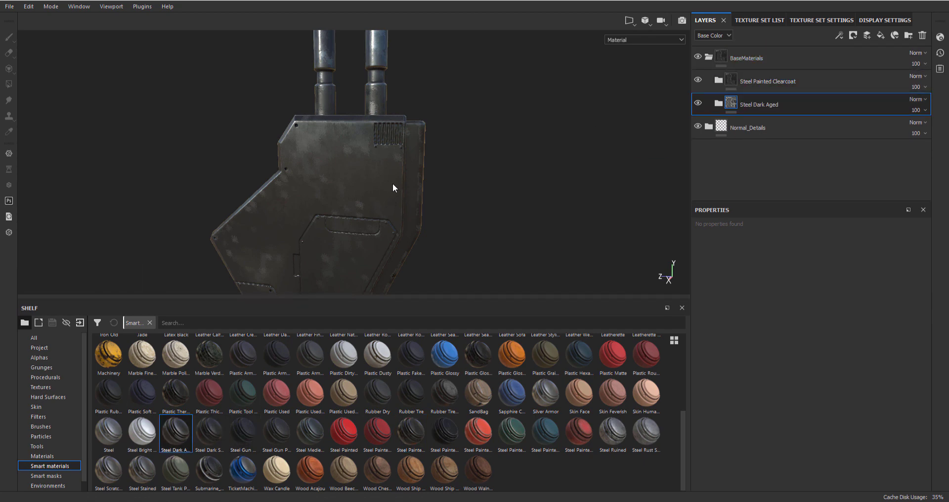
pyautogui.click(832, 78)
pyautogui.click(922, 35)
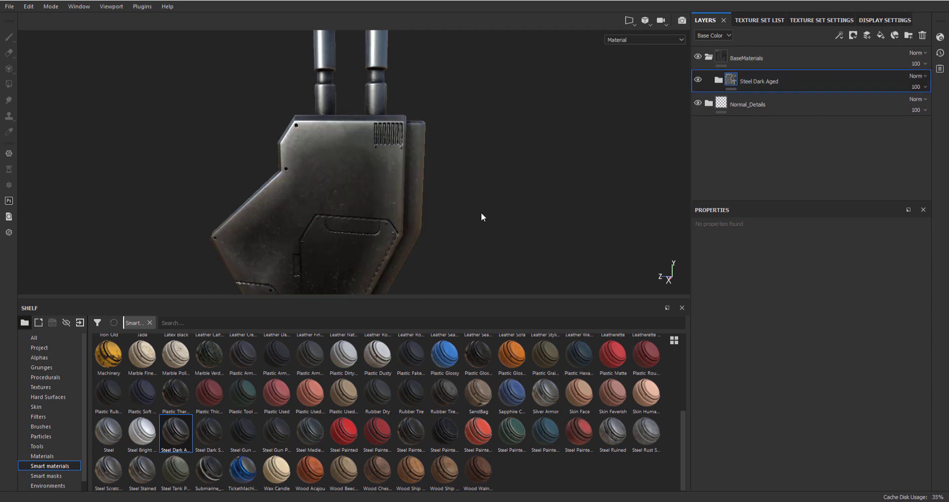
pyautogui.keyDown('alt'); pyautogui.moveTo(481, 216); pyautogui.dragTo(377, 153); pyautogui.keyUp('alt')
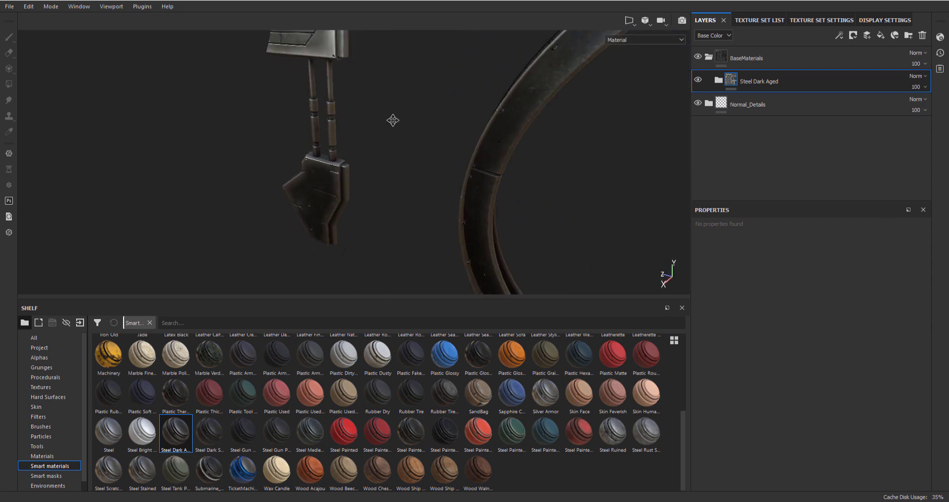
pyautogui.keyDown('alt'); pyautogui.moveTo(393, 120); pyautogui.dragTo(425, 124); pyautogui.keyUp('alt')
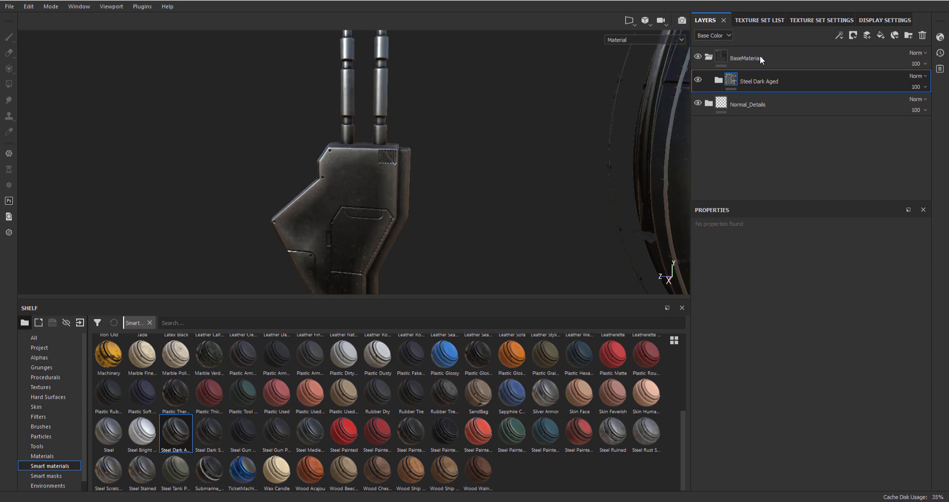
# - Check the Door texture set and its size and channel settings, and return to the layer stack
pyautogui.click(747, 20)
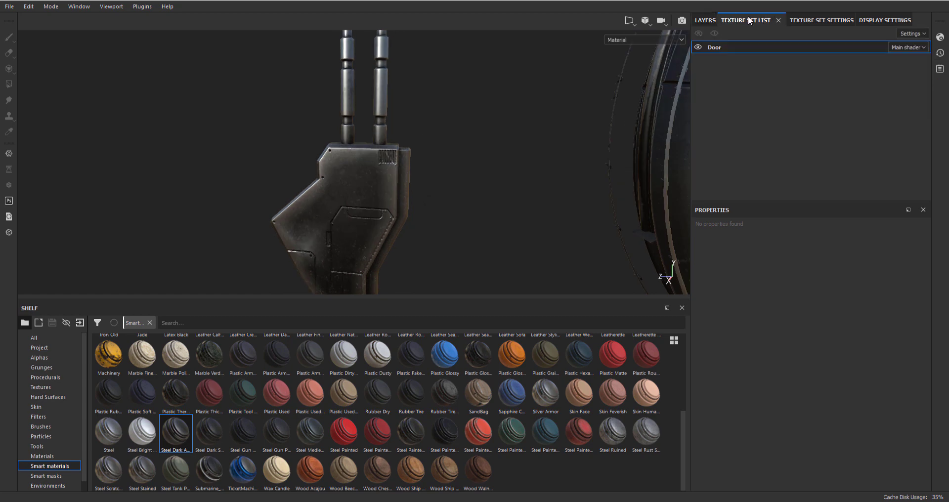
pyautogui.click(824, 18)
pyautogui.click(891, 22)
pyautogui.click(806, 16)
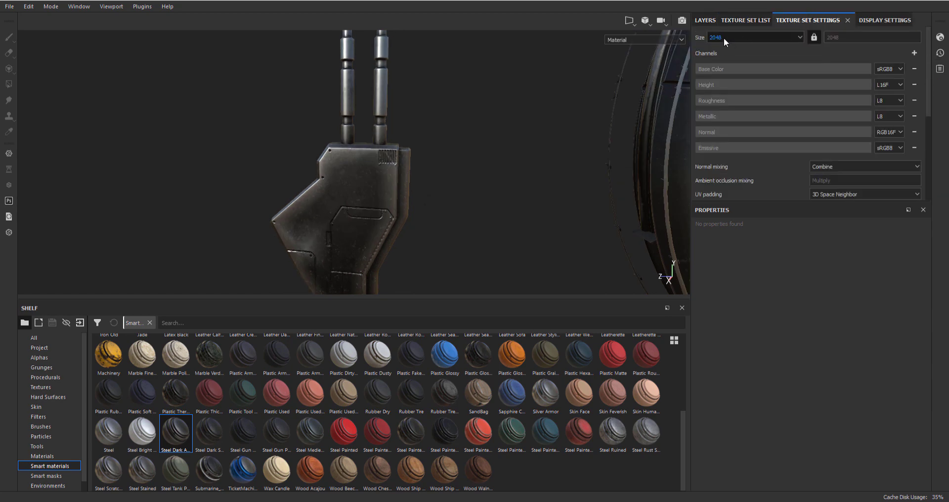
pyautogui.click(705, 20)
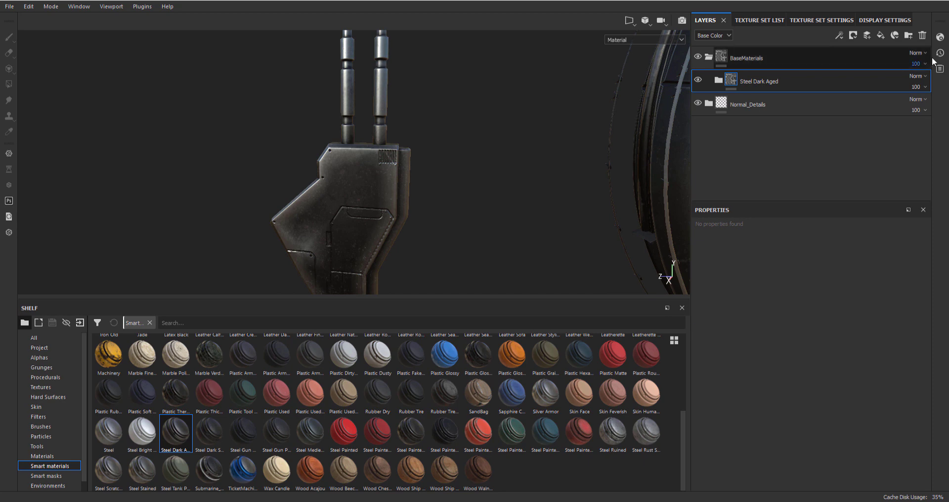
# - Remove Steel Dark Aged, try Steel Painted Rough Damaged in the BaseMaterials folder and delete it as well
pyautogui.click(922, 35)
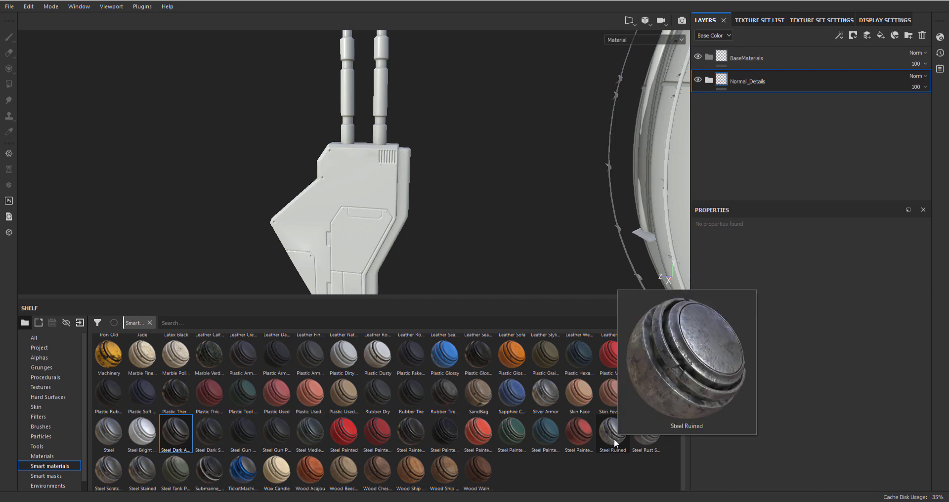
pyautogui.moveTo(440, 434)
pyautogui.mouseDown()
pyautogui.moveTo(817, 75)
pyautogui.moveTo(805, 58)
pyautogui.mouseUp()
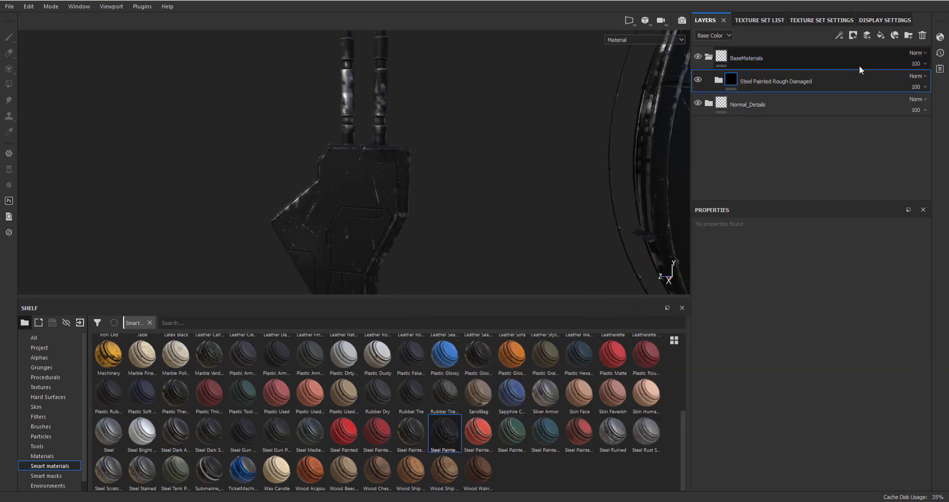
pyautogui.click(924, 36)
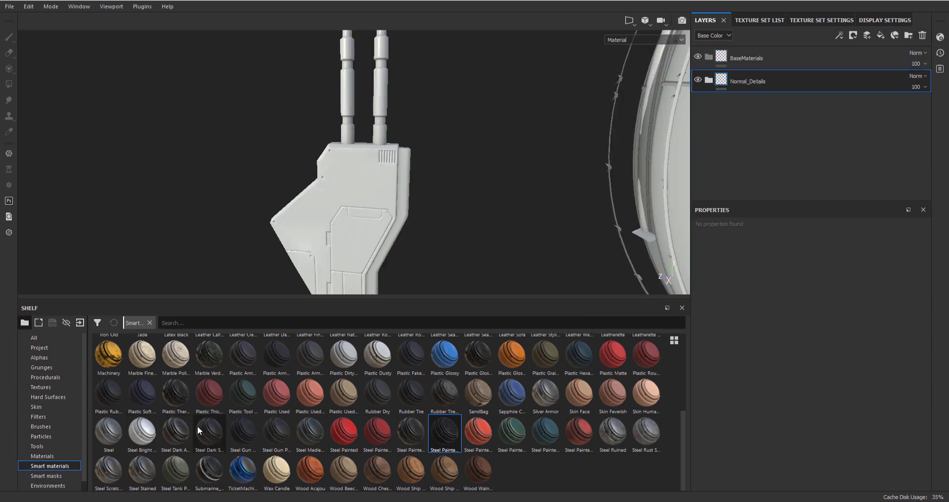
# - Compare the Steel Dark Aged and Steel Dark Stained smart materials inside BaseMaterials, deleting both
pyautogui.moveTo(179, 435)
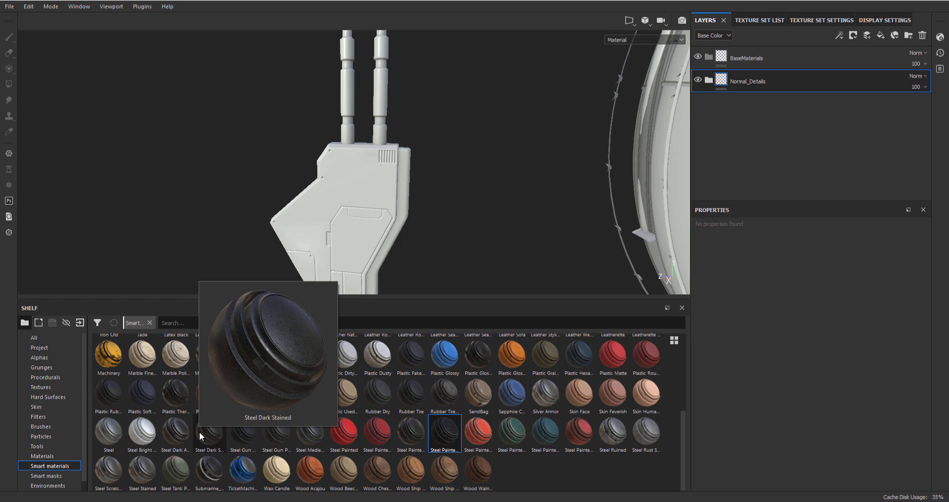
pyautogui.moveTo(175, 431); pyautogui.dragTo(741, 69)
pyautogui.moveTo(207, 435); pyautogui.dragTo(805, 65)
pyautogui.click(912, 81)
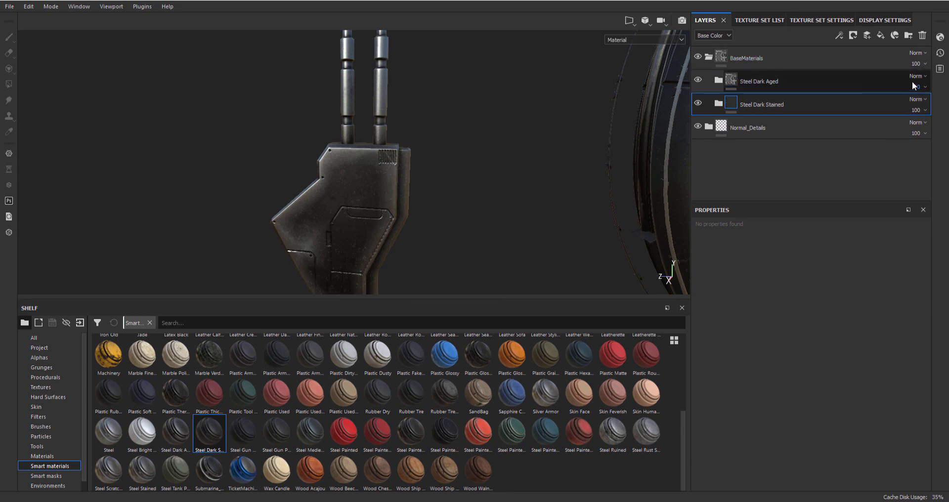
pyautogui.click(922, 34)
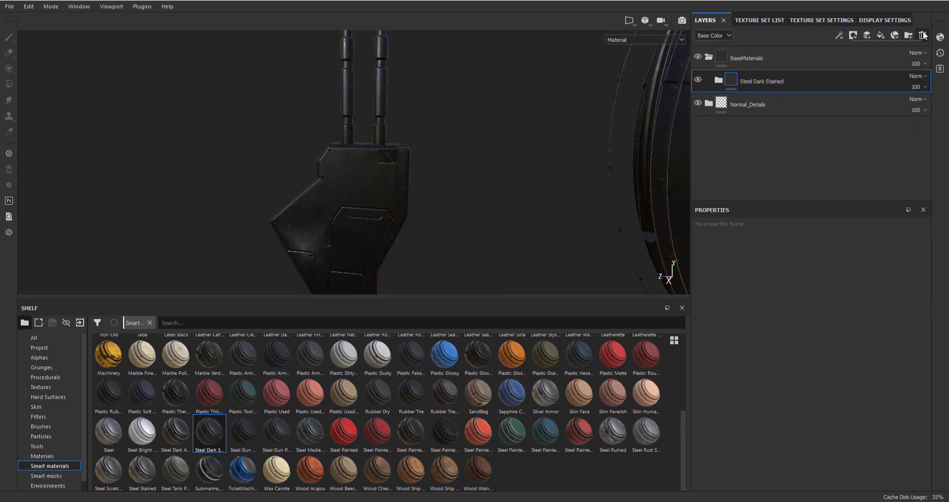
pyautogui.click(922, 34)
# - Apply the Steel Dark Aged smart material inside the BaseMaterials folder and inspect it on the lower panel
pyautogui.moveTo(168, 434); pyautogui.dragTo(789, 58)
pyautogui.keyDown('alt'); pyautogui.moveTo(410, 222); pyautogui.dragTo(312, 212); pyautogui.keyUp('alt')
pyautogui.keyDown('alt'); pyautogui.moveTo(264, 189); pyautogui.dragTo(415, 182); pyautogui.keyUp('alt')
pyautogui.keyDown('alt'); pyautogui.moveTo(415, 183); pyautogui.dragTo(445, 162, button='right'); pyautogui.keyUp('alt')
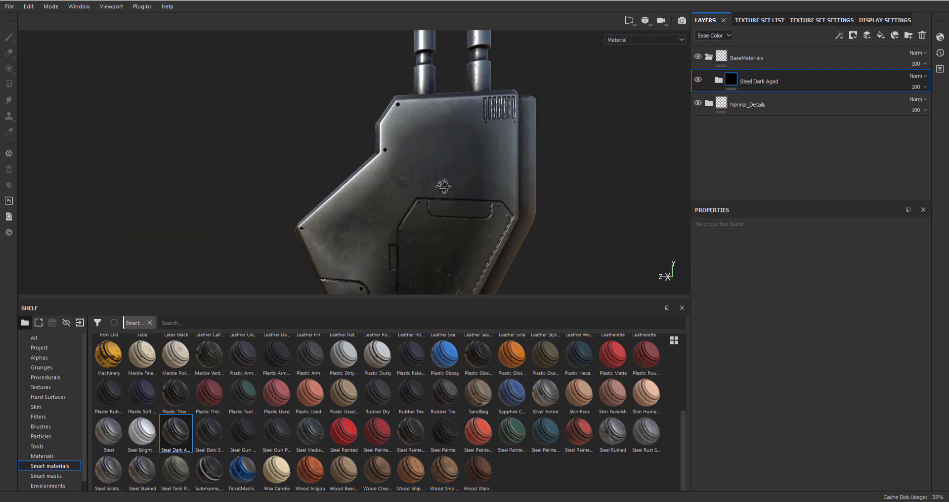
pyautogui.keyDown('alt'); pyautogui.moveTo(444, 163); pyautogui.dragTo(390, 190); pyautogui.keyUp('alt')
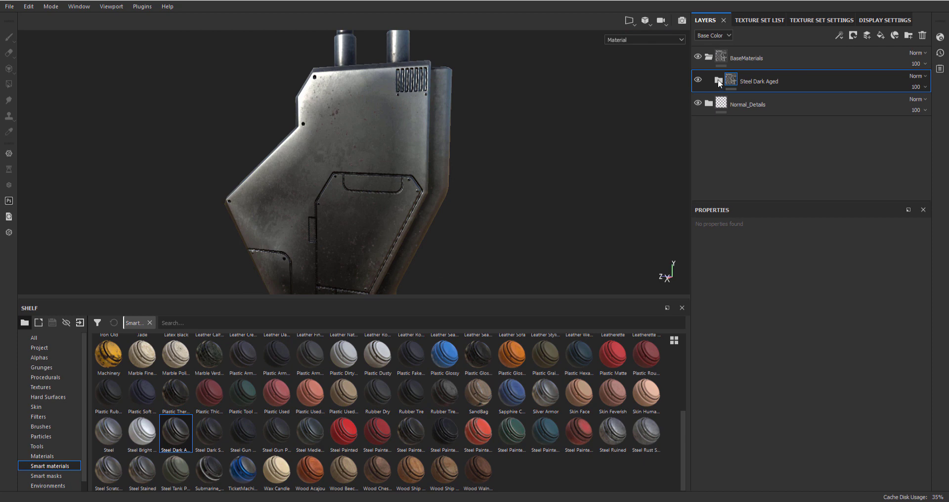
# - Expand the Steel Dark Aged group and compare the lower panel with the Scratches layer hidden and shown
pyautogui.click(718, 79)
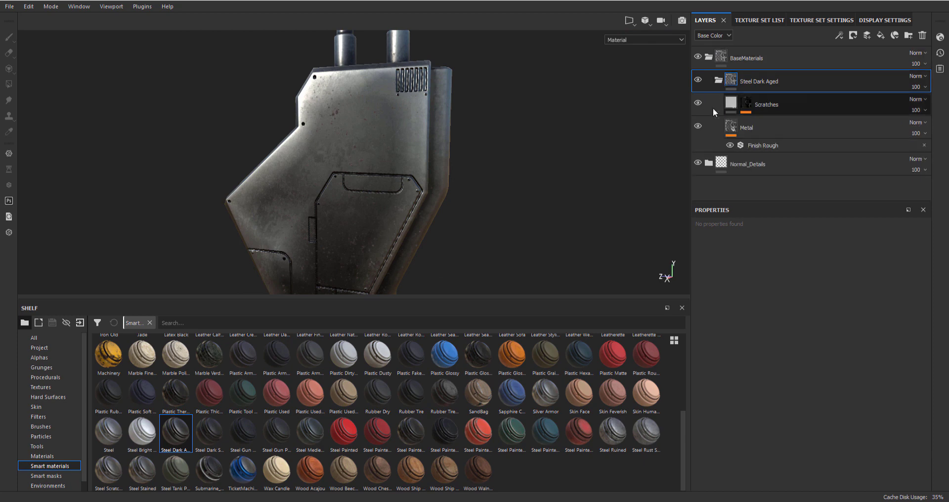
pyautogui.click(695, 106)
pyautogui.click(695, 106)
pyautogui.click(696, 106)
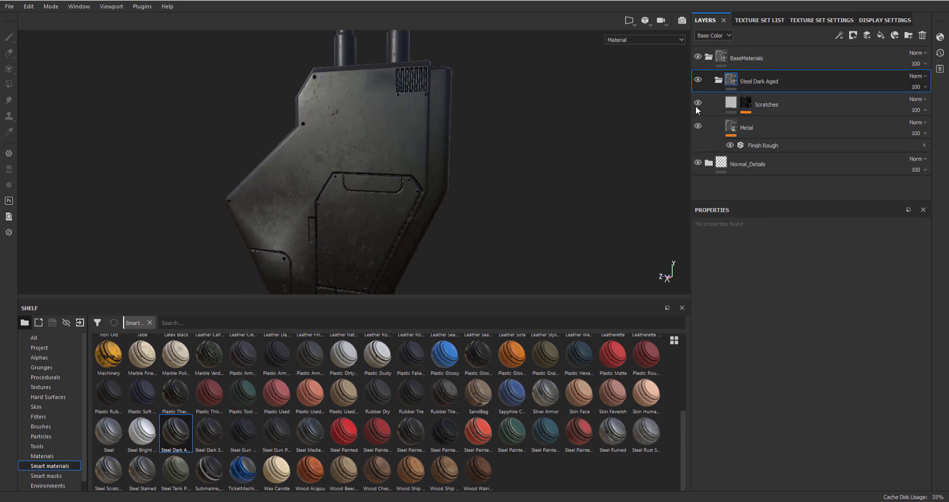
pyautogui.click(695, 106)
pyautogui.click(695, 105)
pyautogui.click(695, 105)
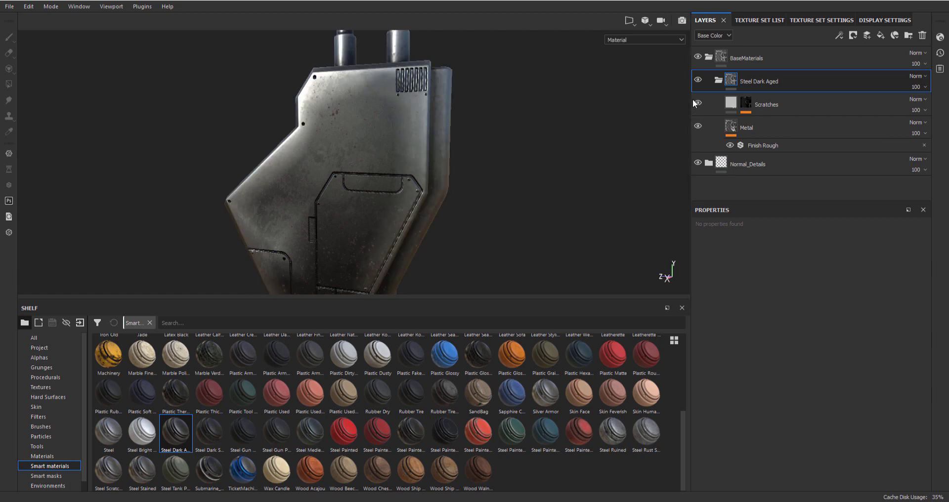
pyautogui.click(695, 105)
pyautogui.click(696, 105)
pyautogui.keyDown('alt'); pyautogui.moveTo(378, 218); pyautogui.dragTo(394, 185); pyautogui.keyUp('alt')
pyautogui.scroll(1, 394, 185)
pyautogui.keyDown('alt'); pyautogui.moveTo(395, 185); pyautogui.dragTo(412, 152, button='middle'); pyautogui.keyUp('alt')
pyautogui.keyDown('alt'); pyautogui.moveTo(412, 152); pyautogui.dragTo(427, 153); pyautogui.keyUp('alt')
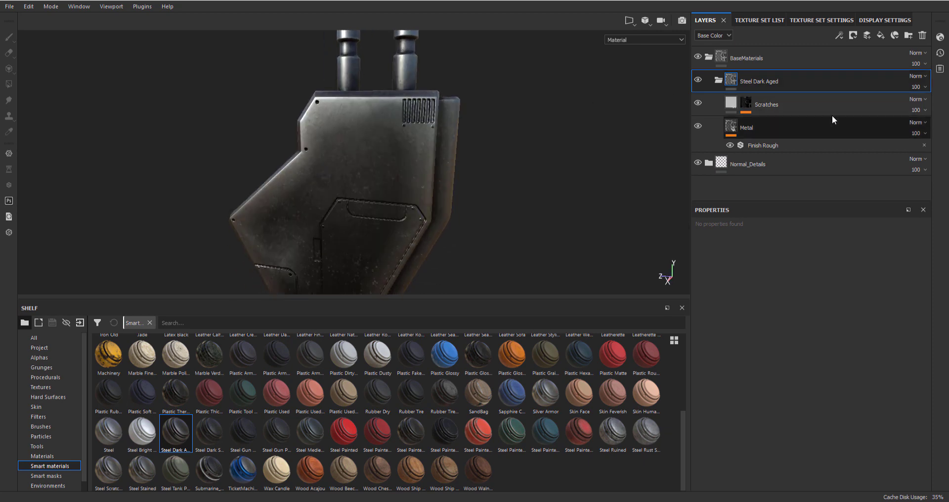
# - Darken the Scratches layer's base color to a value of 0.252 and check the lower panel
pyautogui.click(731, 103)
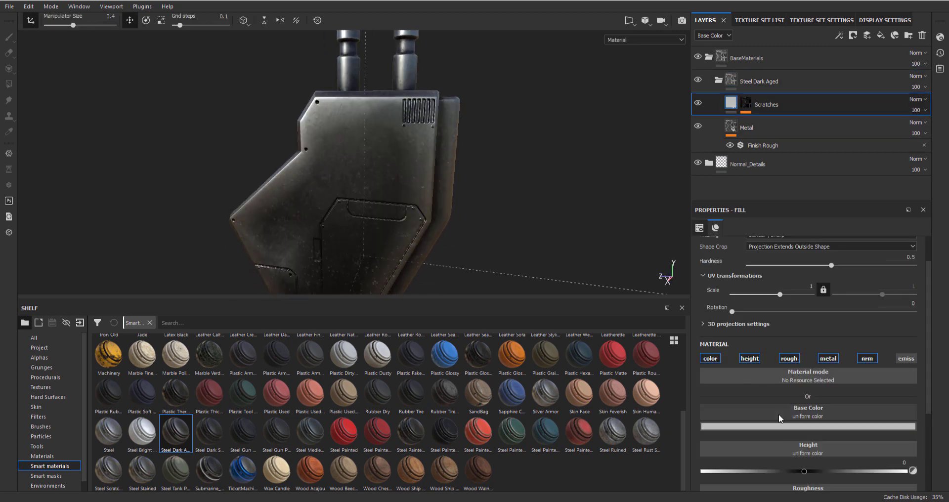
pyautogui.click(795, 426)
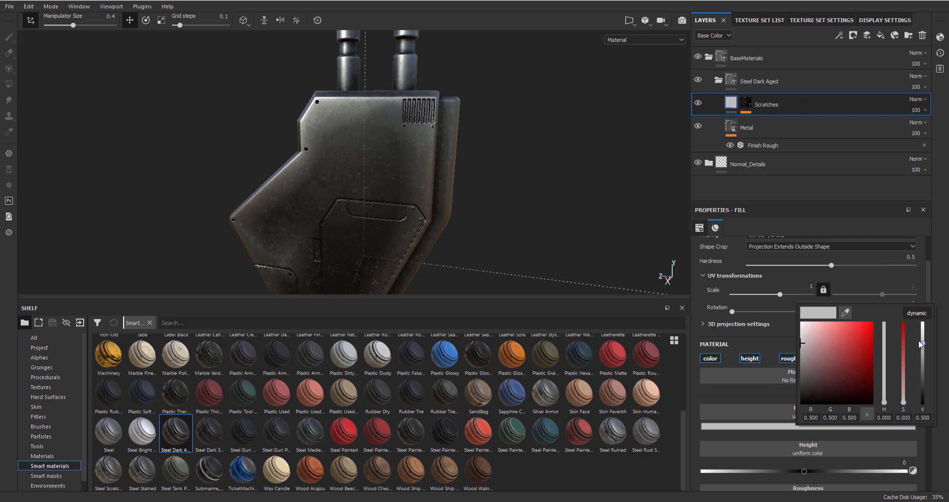
pyautogui.moveTo(920, 344); pyautogui.dragTo(926, 362)
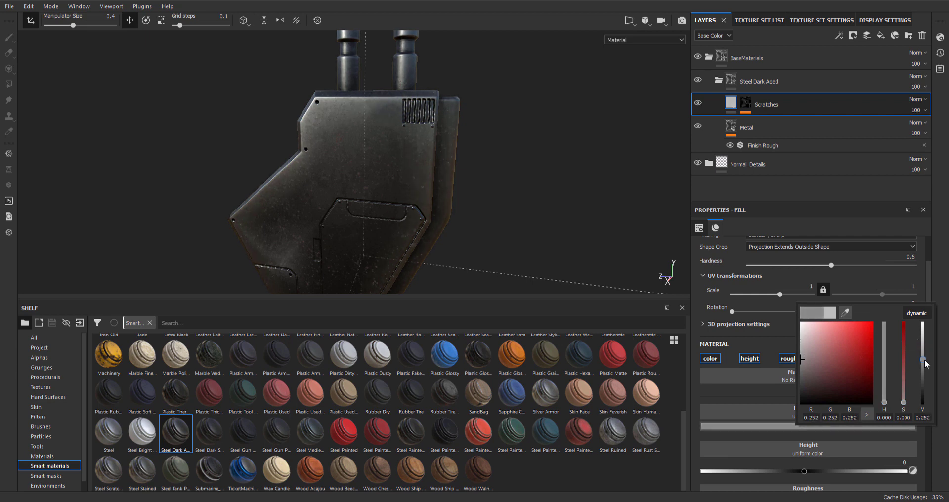
pyautogui.click(514, 159)
pyautogui.keyDown('alt'); pyautogui.moveTo(461, 203); pyautogui.dragTo(478, 171); pyautogui.keyUp('alt')
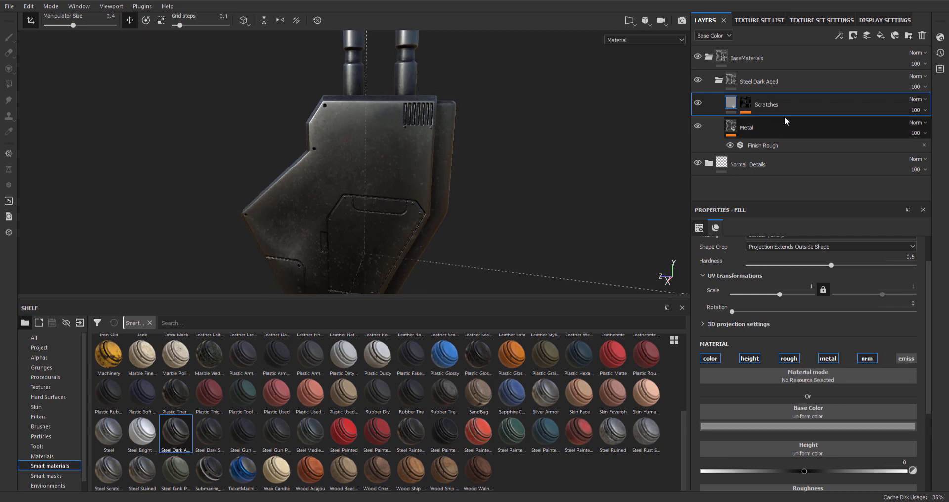
# - Select the Metal layer and examine its dirt and rust up close on the lower panel
pyautogui.click(746, 129)
pyautogui.scroll(-3, 766, 377)
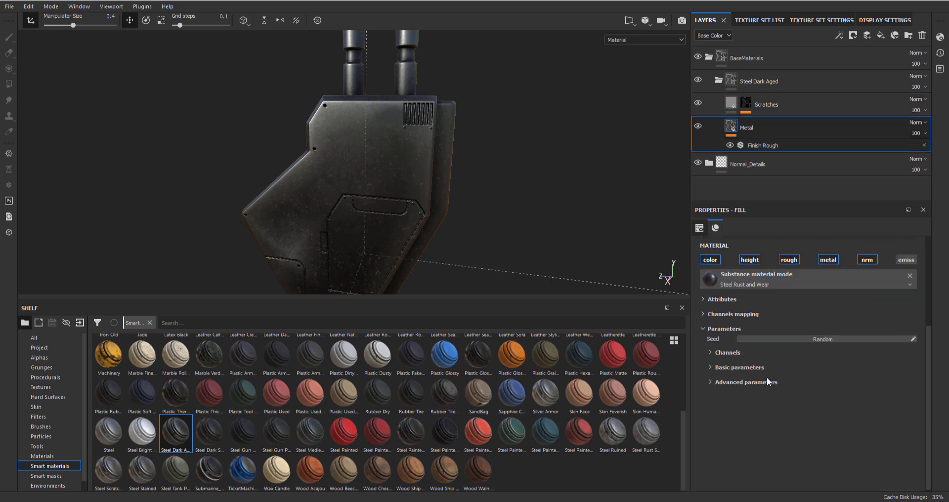
pyautogui.keyDown('alt'); pyautogui.moveTo(324, 128); pyautogui.dragTo(353, 224, button='right'); pyautogui.keyUp('alt')
pyautogui.keyDown('alt'); pyautogui.moveTo(353, 224); pyautogui.dragTo(375, 222); pyautogui.keyUp('alt')
pyautogui.keyDown('alt'); pyautogui.moveTo(375, 222); pyautogui.dragTo(435, 235, button='right'); pyautogui.keyUp('alt')
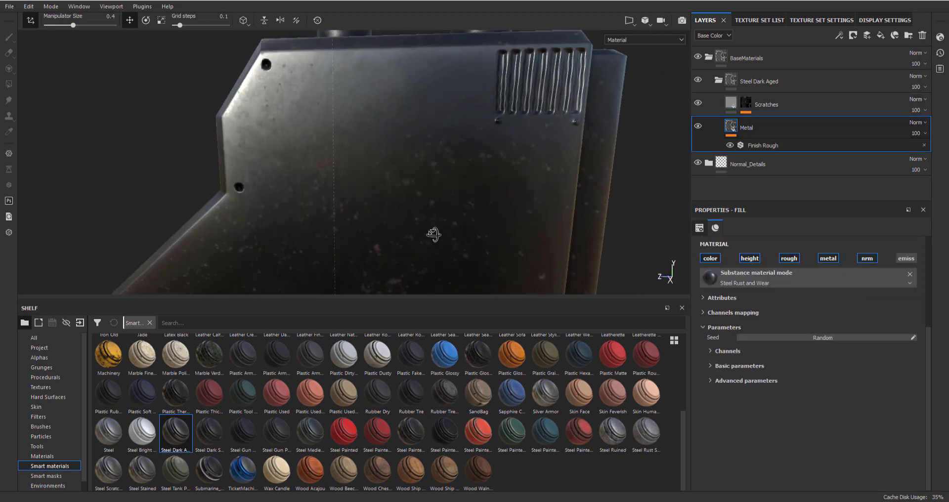
pyautogui.keyDown('alt'); pyautogui.moveTo(434, 235); pyautogui.dragTo(437, 229); pyautogui.keyUp('alt')
pyautogui.keyDown('alt'); pyautogui.moveTo(417, 218); pyautogui.dragTo(401, 193, button='middle'); pyautogui.keyUp('alt')
pyautogui.keyDown('alt'); pyautogui.moveTo(401, 193); pyautogui.dragTo(435, 84, button='right'); pyautogui.keyUp('alt')
pyautogui.keyDown('alt'); pyautogui.moveTo(490, 173); pyautogui.dragTo(468, 150, button='middle'); pyautogui.keyUp('alt')
# - Look through the Metal layer's parameter groups and set Metal roughness to 0.1572 in the advanced parameters
pyautogui.click(709, 351)
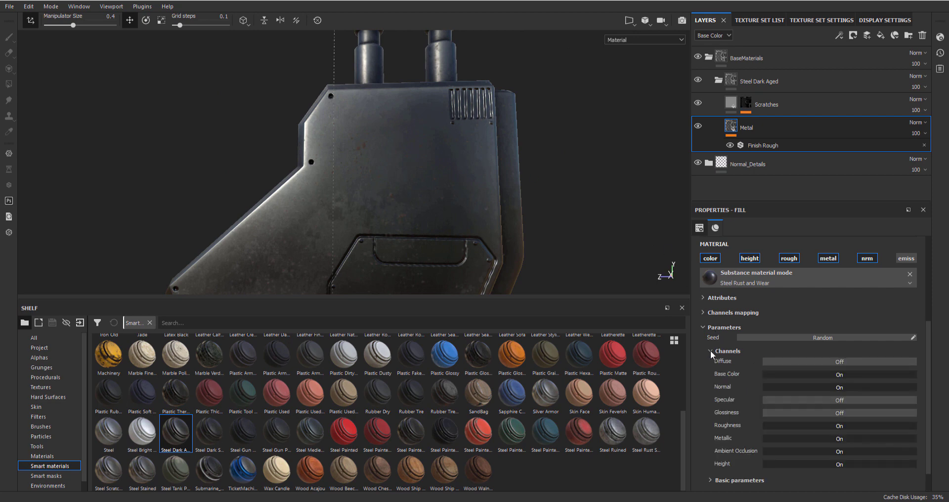
pyautogui.click(710, 351)
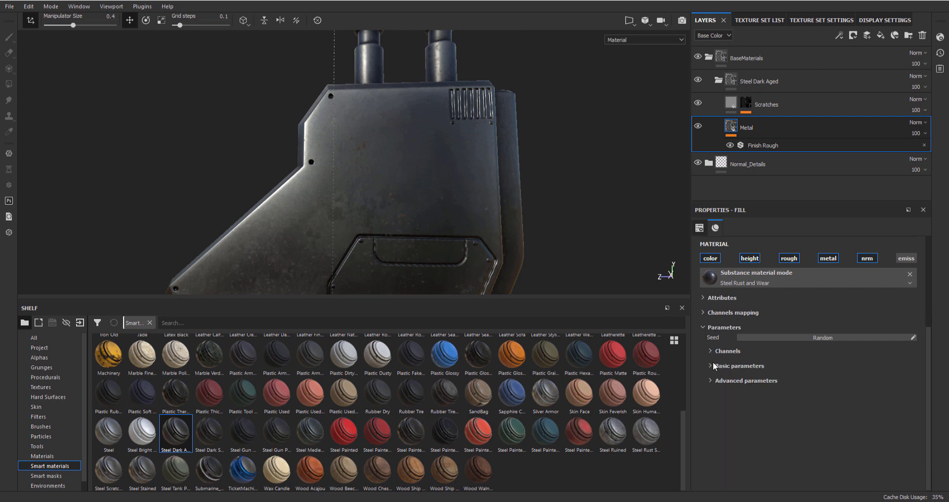
pyautogui.click(709, 366)
pyautogui.click(721, 368)
pyautogui.click(722, 368)
pyautogui.click(723, 368)
pyautogui.click(731, 382)
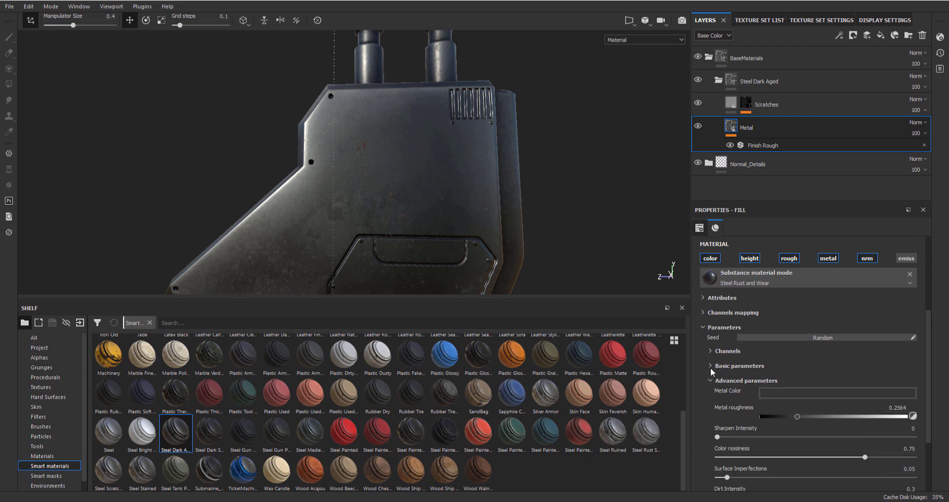
pyautogui.scroll(-4, 731, 366)
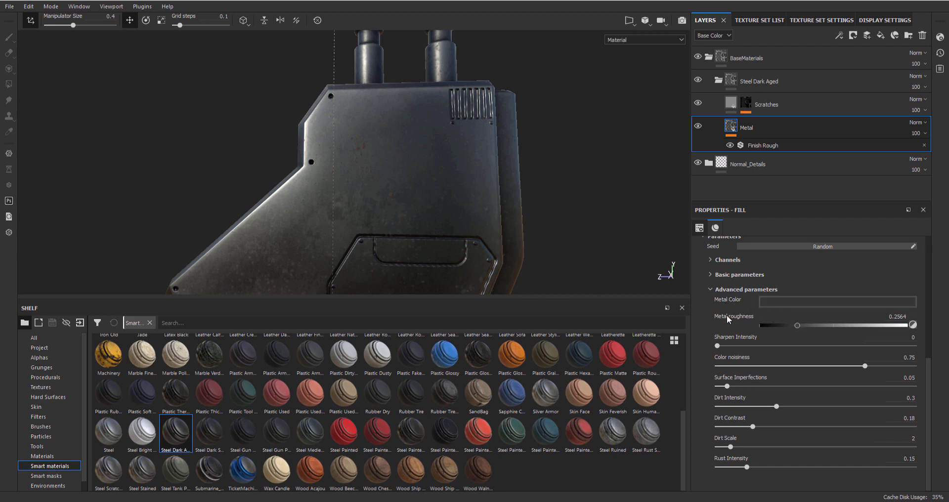
pyautogui.moveTo(785, 326); pyautogui.dragTo(782, 326)
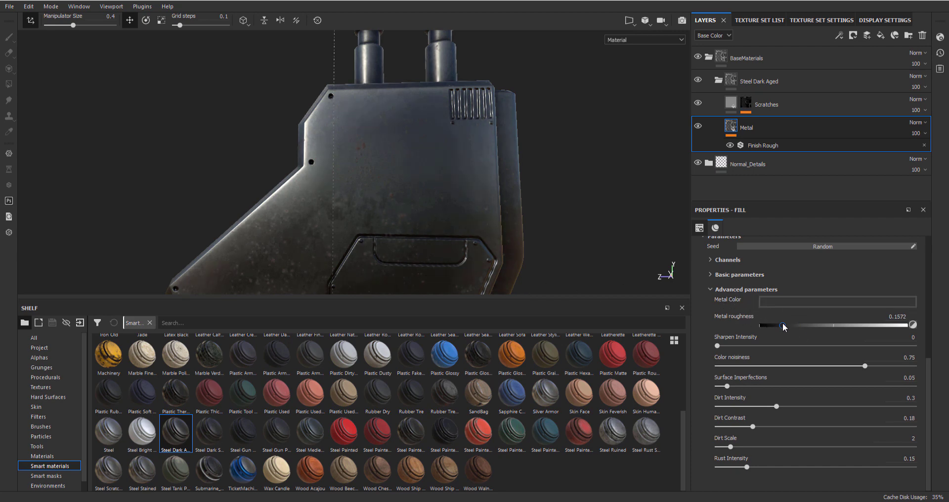
pyautogui.scroll(-3, 352, 198)
# - Set the Metal layer's Rust Intensity to 0 and inspect the panel from several angles
pyautogui.keyDown('alt'); pyautogui.moveTo(346, 181); pyautogui.dragTo(375, 121); pyautogui.keyUp('alt')
pyautogui.keyDown('alt'); pyautogui.moveTo(374, 122); pyautogui.dragTo(358, 77, button='middle'); pyautogui.keyUp('alt')
pyautogui.keyDown('alt'); pyautogui.moveTo(358, 76); pyautogui.dragTo(406, 216, button='right'); pyautogui.keyUp('alt')
pyautogui.moveTo(747, 467); pyautogui.dragTo(716, 467)
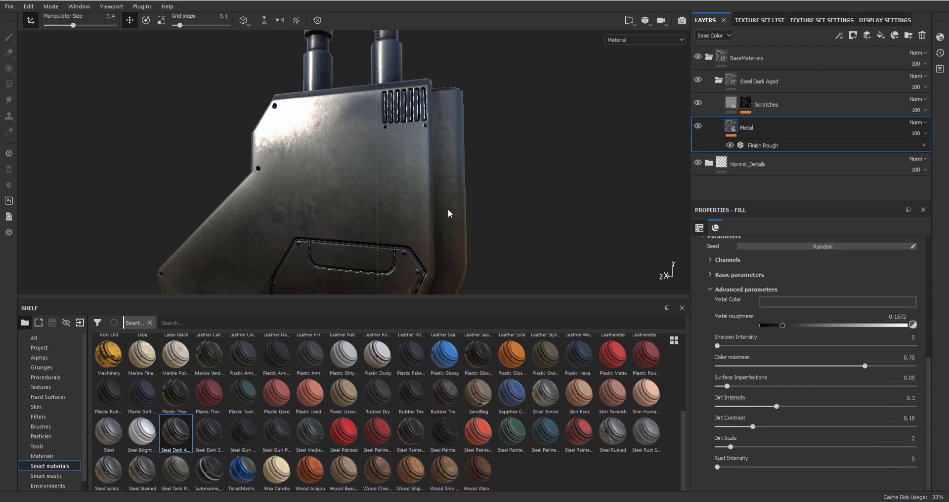
pyautogui.keyDown('alt'); pyautogui.moveTo(449, 213); pyautogui.dragTo(321, 127); pyautogui.keyUp('alt')
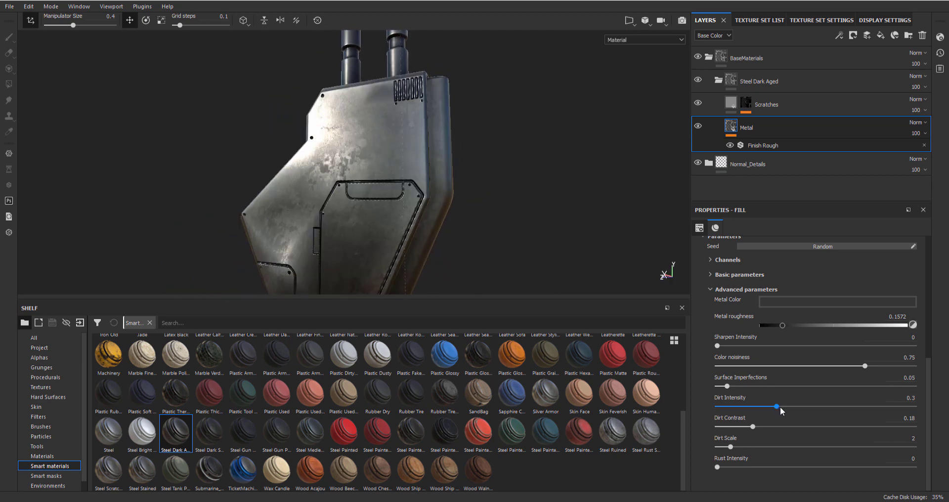
# - Set the Metal layer's Dirt Intensity to 0.32, and try Dirt Scale 3 before returning it to 2
pyautogui.moveTo(846, 413); pyautogui.dragTo(850, 412)
pyautogui.moveTo(788, 405); pyautogui.dragTo(716, 403)
pyautogui.keyDown('alt'); pyautogui.moveTo(383, 160); pyautogui.dragTo(350, 146); pyautogui.keyUp('alt')
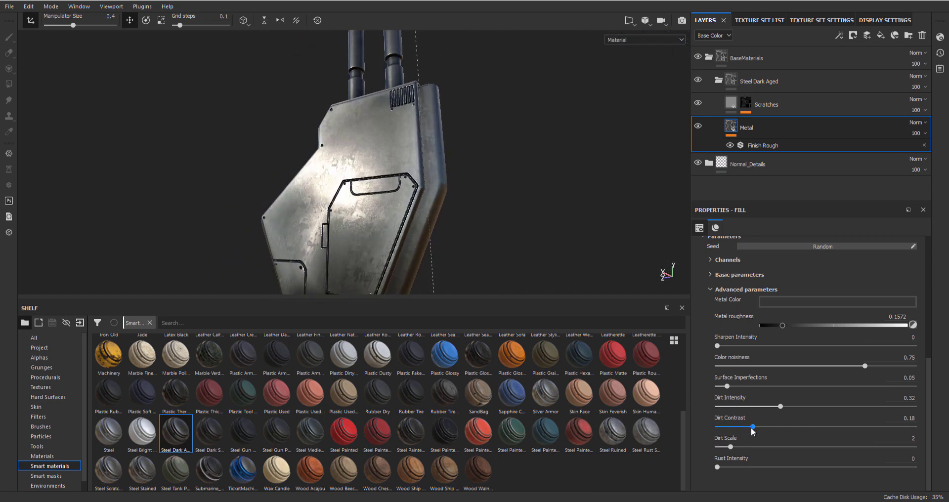
pyautogui.click(732, 447)
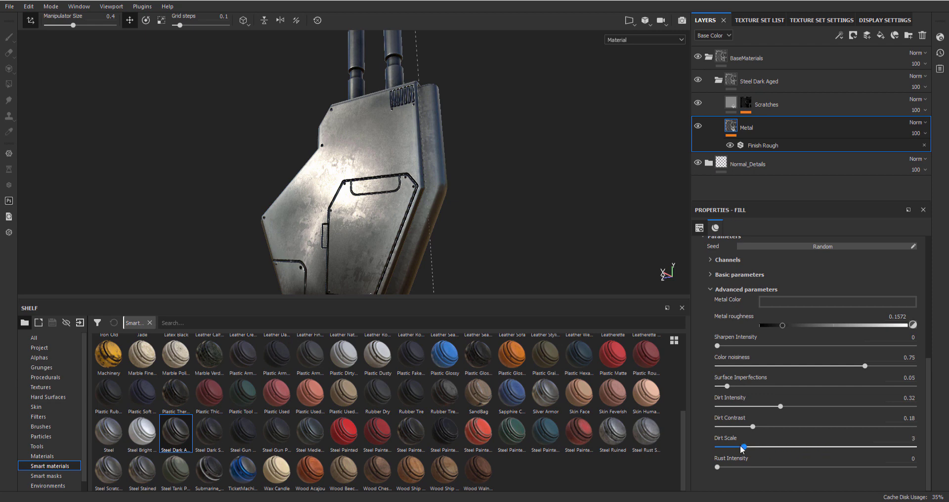
pyautogui.moveTo(745, 448); pyautogui.dragTo(731, 448)
pyautogui.scroll(2, 334, 160)
pyautogui.keyDown('alt'); pyautogui.moveTo(334, 159); pyautogui.dragTo(385, 251); pyautogui.keyUp('alt')
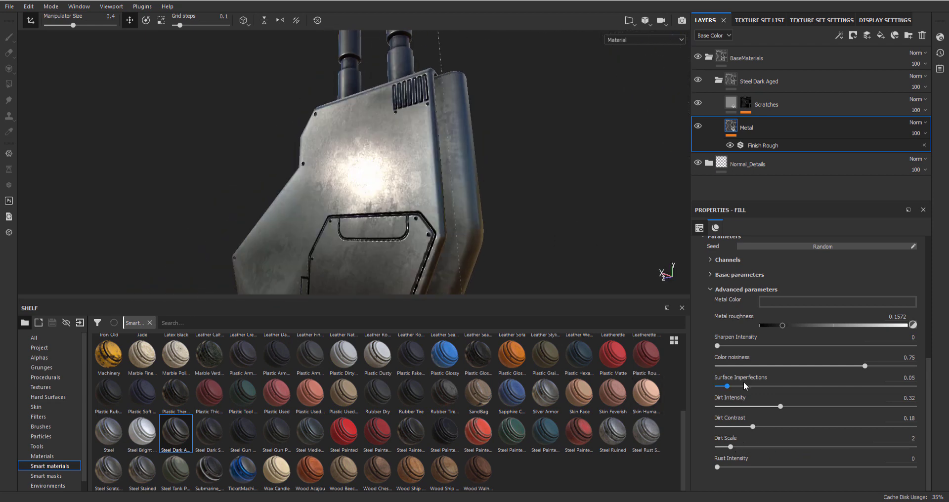
# - Test Surface Imperfections at 1, reduce it to 0, and set Color noisiness to 0.45
pyautogui.moveTo(744, 385); pyautogui.dragTo(917, 396)
pyautogui.keyDown('alt'); pyautogui.moveTo(573, 252); pyautogui.dragTo(568, 235); pyautogui.keyUp('alt')
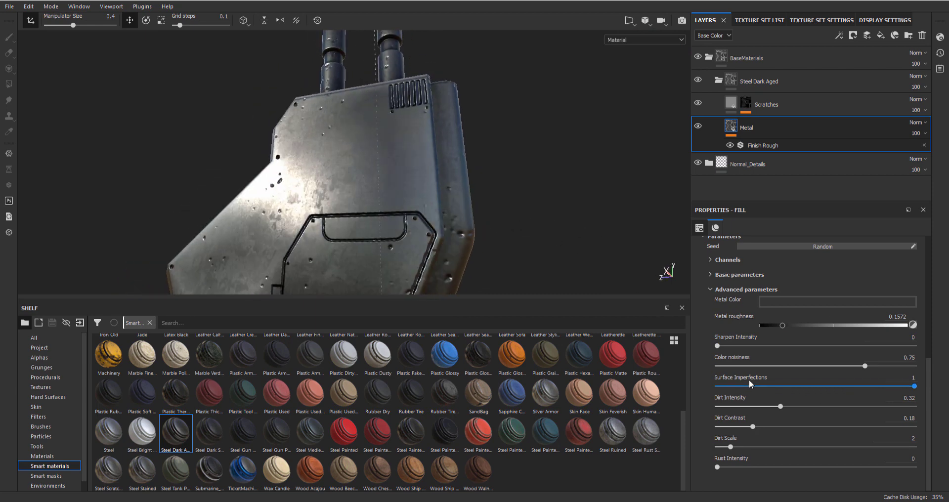
pyautogui.moveTo(750, 385); pyautogui.dragTo(715, 386)
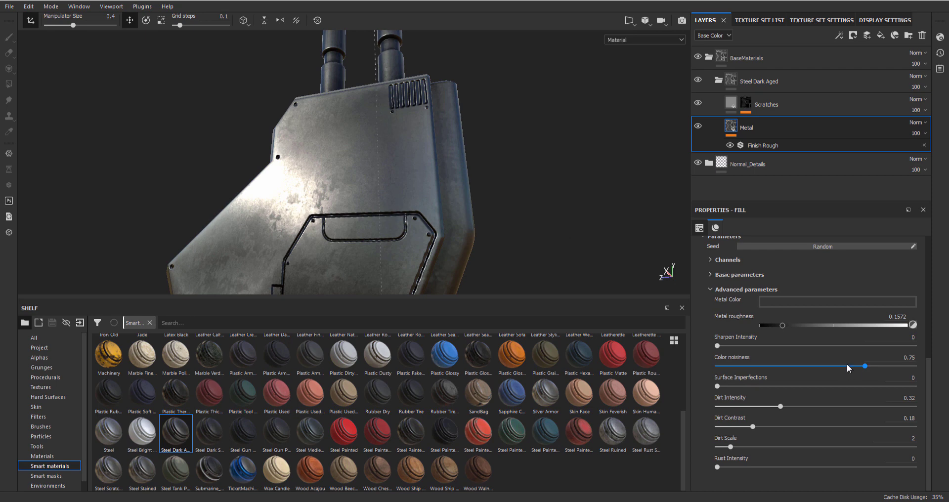
pyautogui.moveTo(847, 368); pyautogui.dragTo(943, 369)
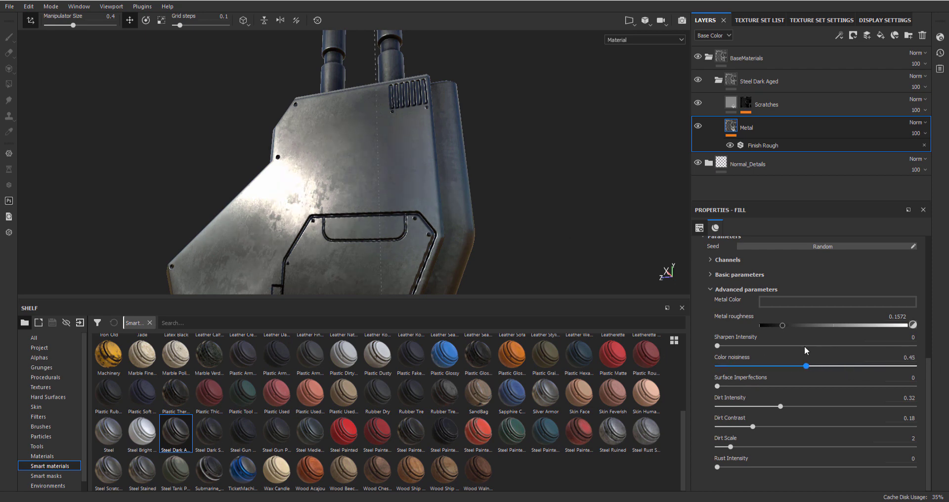
# - Inspect the metal on the arm and ring, and lighten the Metal layer's Metal Color to a value of 0.383
pyautogui.keyDown('alt'); pyautogui.moveTo(459, 198); pyautogui.dragTo(462, 178, button='right'); pyautogui.keyUp('alt')
pyautogui.keyDown('alt'); pyautogui.moveTo(461, 177); pyautogui.dragTo(309, 197); pyautogui.keyUp('alt')
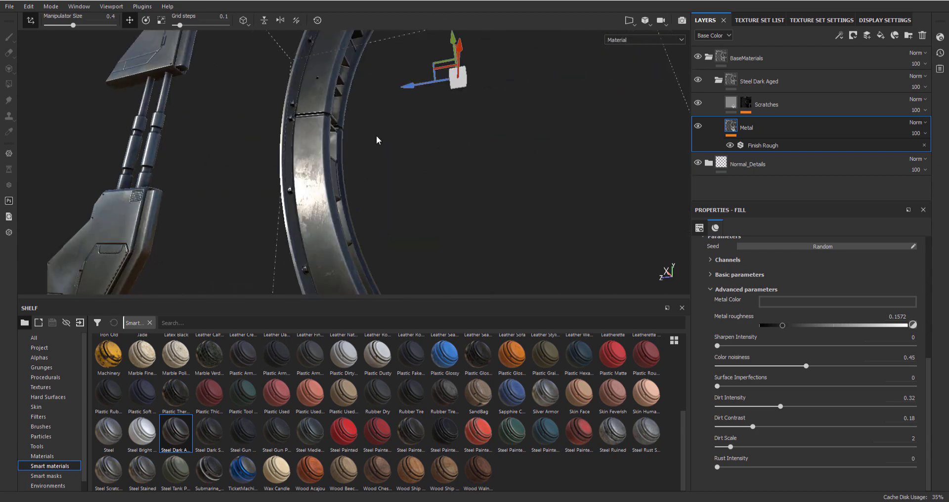
pyautogui.keyDown('alt'); pyautogui.moveTo(377, 140); pyautogui.dragTo(385, 168); pyautogui.keyUp('alt')
pyautogui.keyDown('alt'); pyautogui.moveTo(386, 168); pyautogui.dragTo(385, 99, button='right'); pyautogui.keyUp('alt')
pyautogui.keyDown('alt'); pyautogui.moveTo(385, 99); pyautogui.dragTo(322, 142); pyautogui.keyUp('alt')
pyautogui.keyDown('alt'); pyautogui.moveTo(321, 142); pyautogui.dragTo(331, 254, button='right'); pyautogui.keyUp('alt')
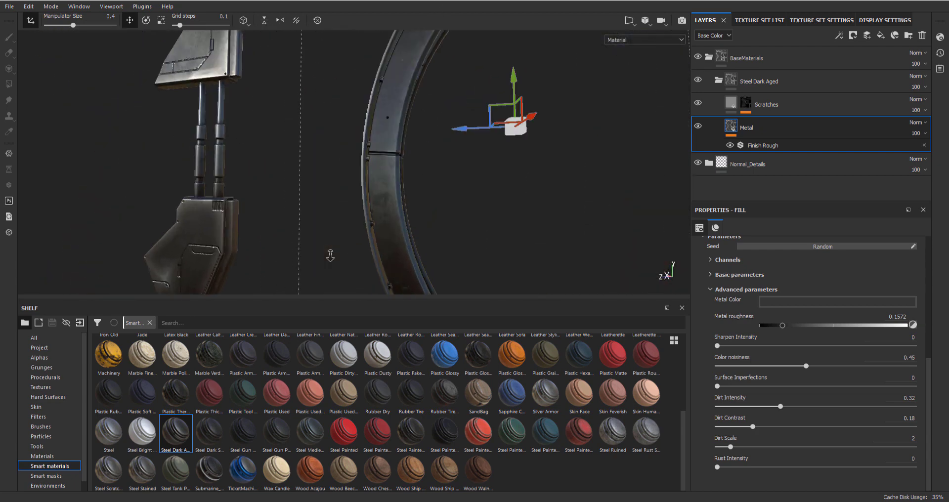
pyautogui.keyDown('alt'); pyautogui.moveTo(345, 198); pyautogui.dragTo(445, 163); pyautogui.keyUp('alt')
pyautogui.click(786, 302)
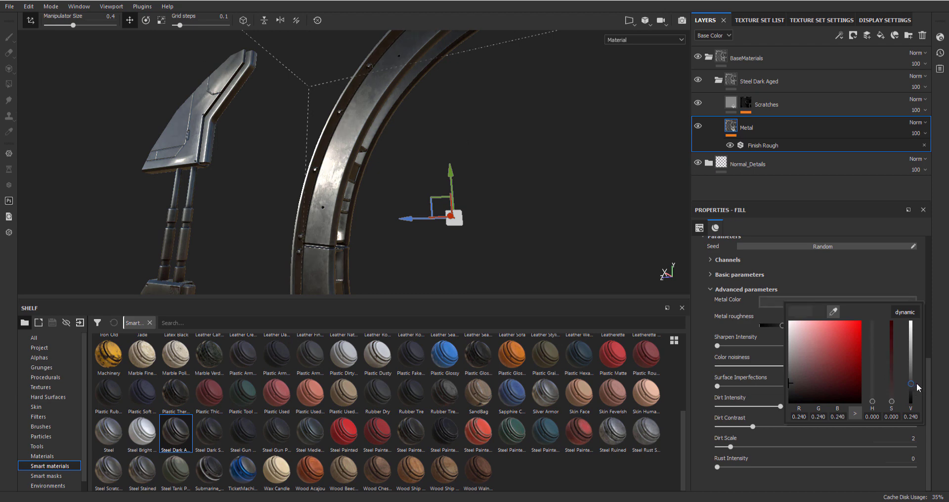
pyautogui.moveTo(913, 392); pyautogui.dragTo(914, 375)
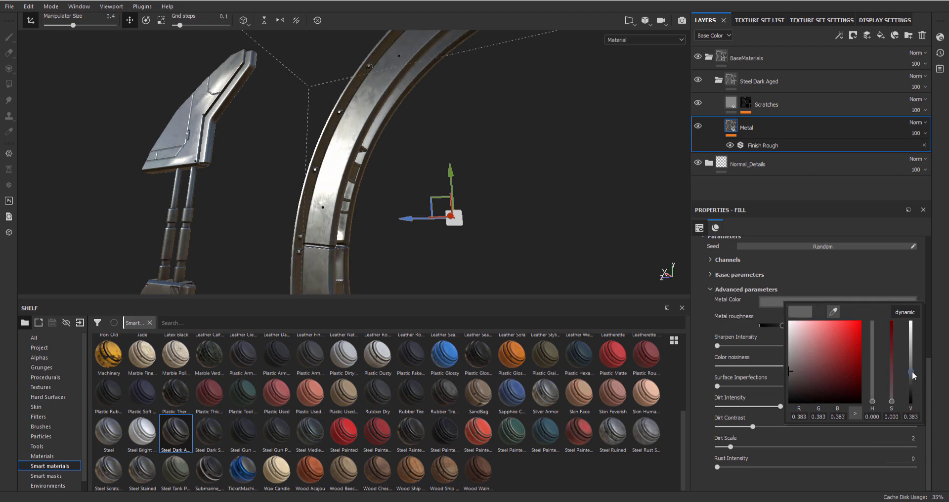
pyautogui.click(820, 274)
# - Switch the Metal layer's Normal Format from DirectX to OpenGL in the basic parameters
pyautogui.keyDown('alt'); pyautogui.moveTo(413, 222); pyautogui.dragTo(388, 216); pyautogui.keyUp('alt')
pyautogui.scroll(2, 827, 292)
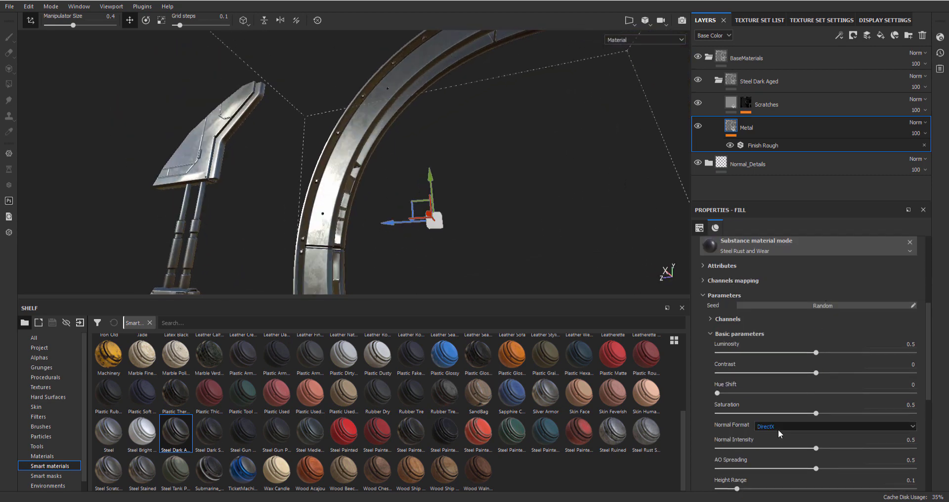
pyautogui.click(778, 427)
pyautogui.click(773, 441)
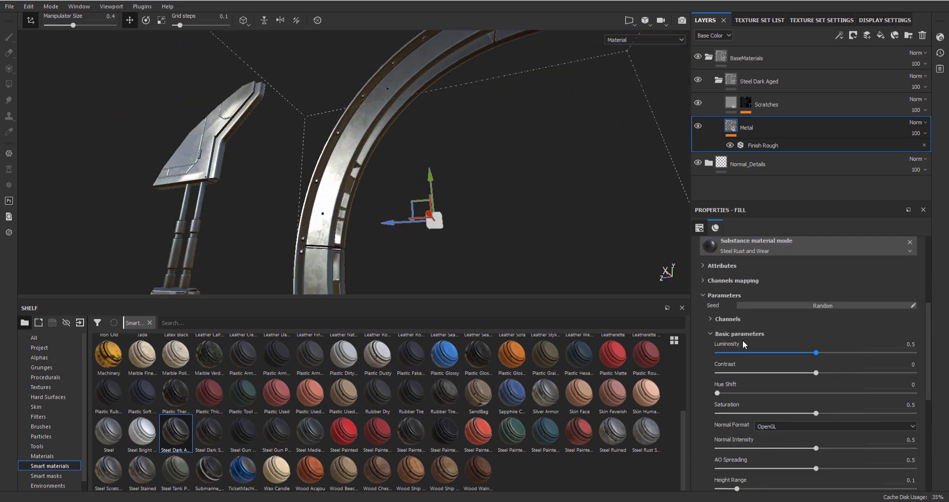
pyautogui.click(726, 335)
# - Darken the Metal layer's Metal Color slightly and check it on the arm and ring
pyautogui.click(791, 338)
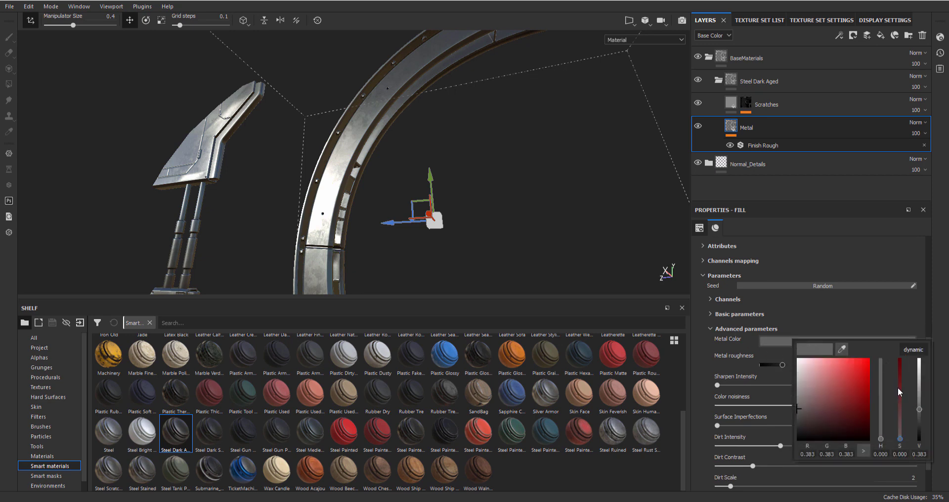
pyautogui.moveTo(920, 415); pyautogui.dragTo(923, 423)
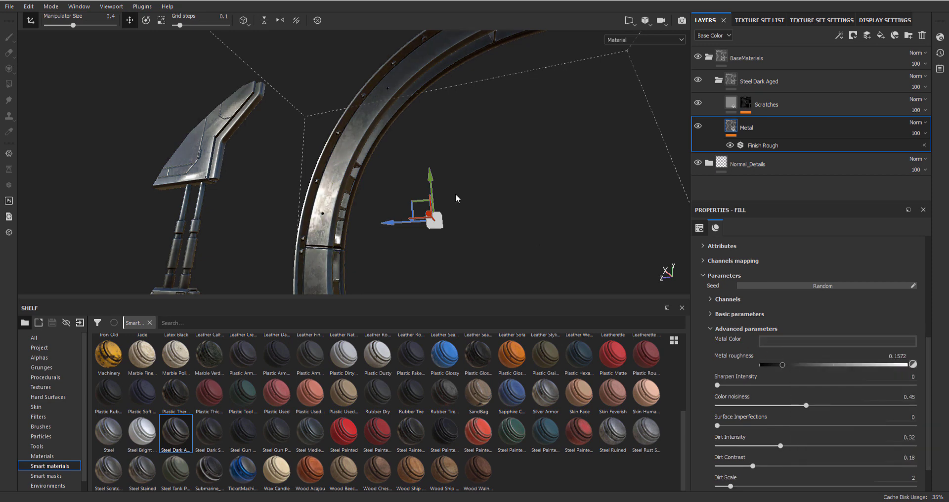
pyautogui.keyDown('alt'); pyautogui.moveTo(316, 109); pyautogui.dragTo(543, 139); pyautogui.keyUp('alt')
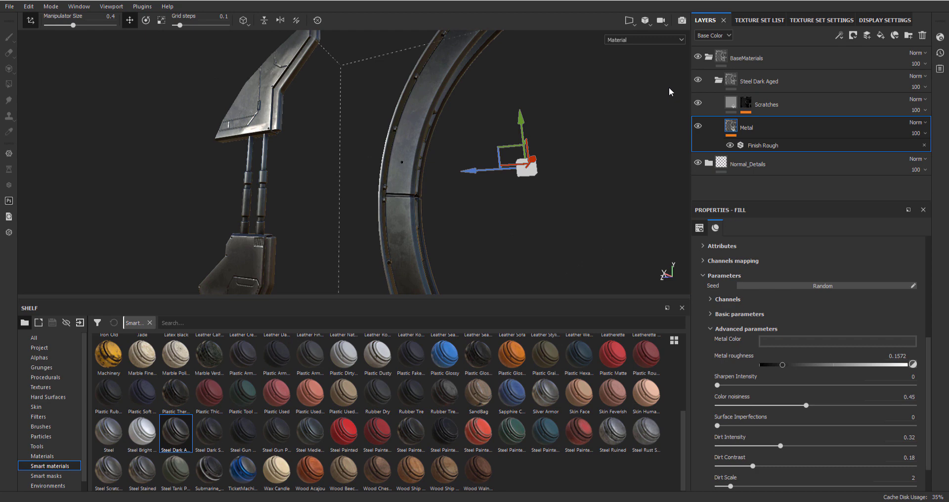
# - Add a fill layer named Roughness Var above Scratches and leave only its roughness channel enabled
pyautogui.click(812, 111)
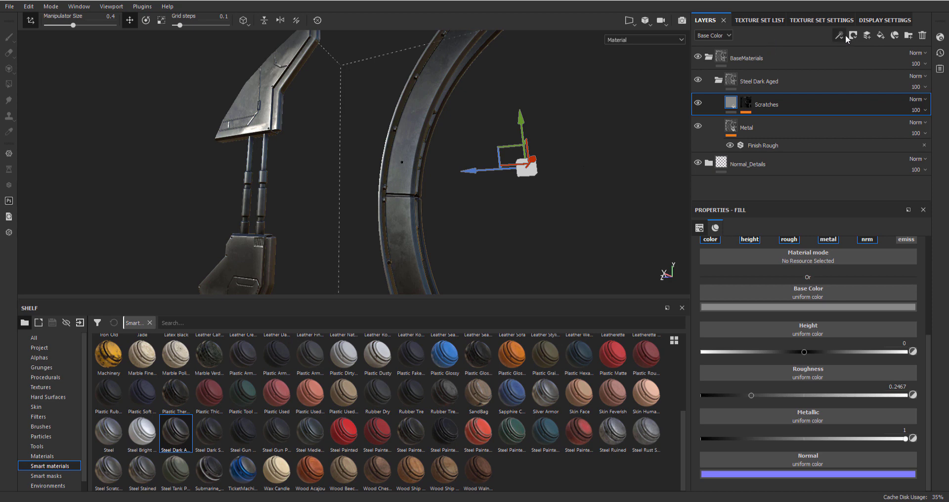
pyautogui.click(882, 37)
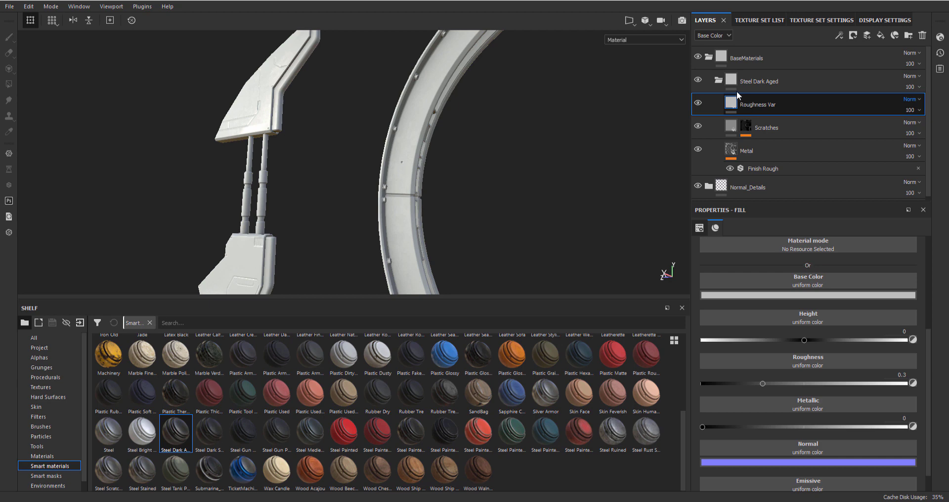
pyautogui.scroll(3, 778, 267)
pyautogui.scroll(-1, 714, 353)
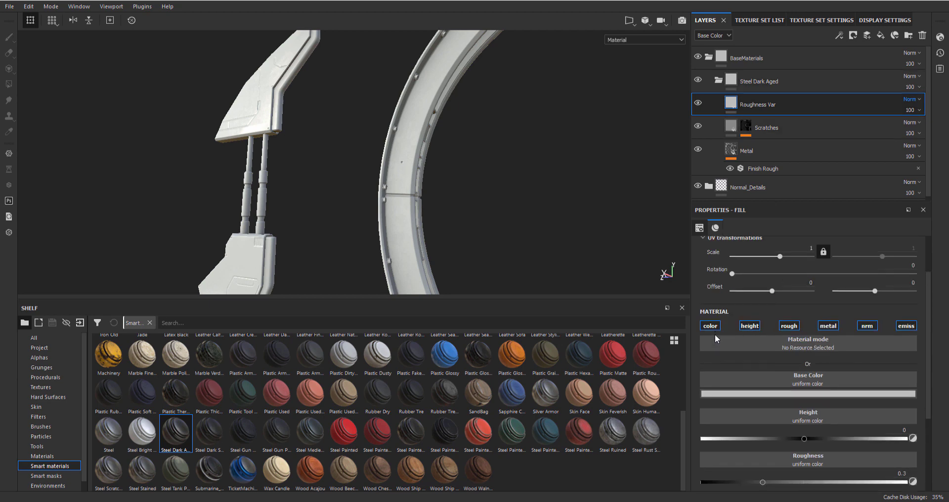
pyautogui.click(710, 326)
pyautogui.click(746, 326)
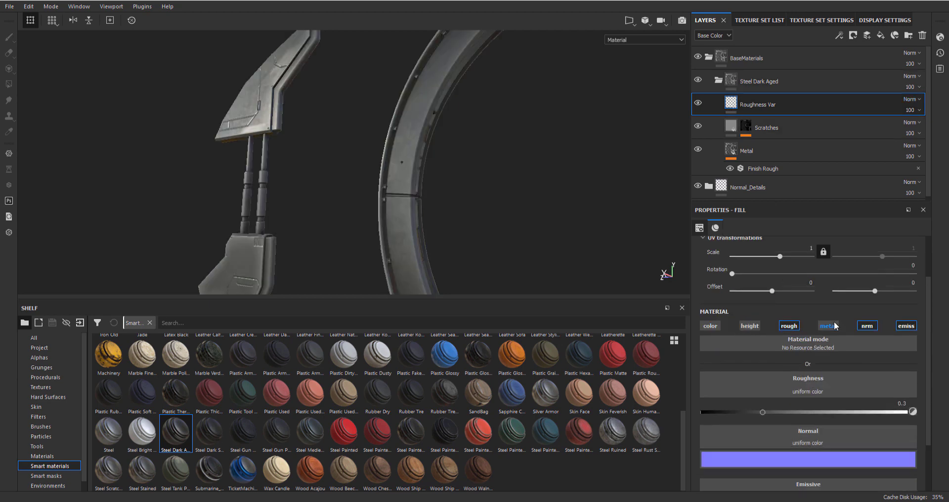
pyautogui.click(828, 326)
pyautogui.click(866, 326)
pyautogui.click(905, 326)
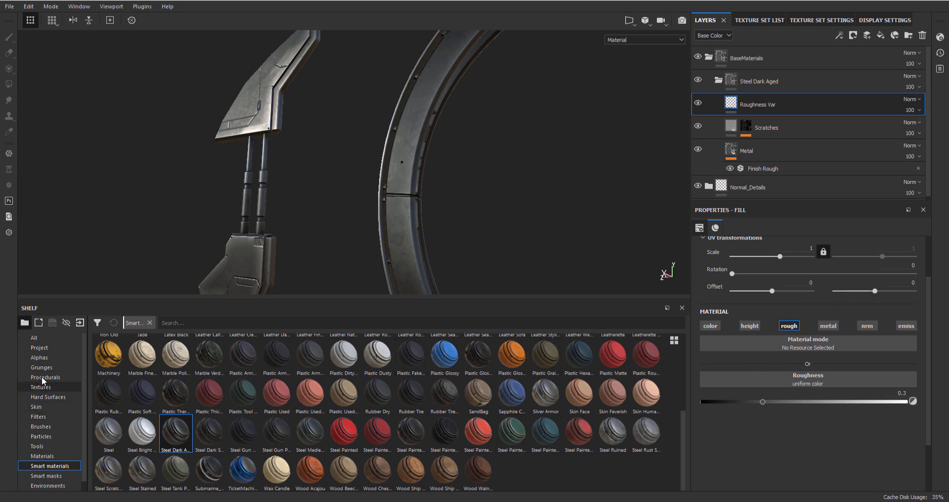
# - Try the Grunge Concrete Burnt map as the Roughness Var layer's roughness and inspect it on the arm and ring
pyautogui.click(55, 369)
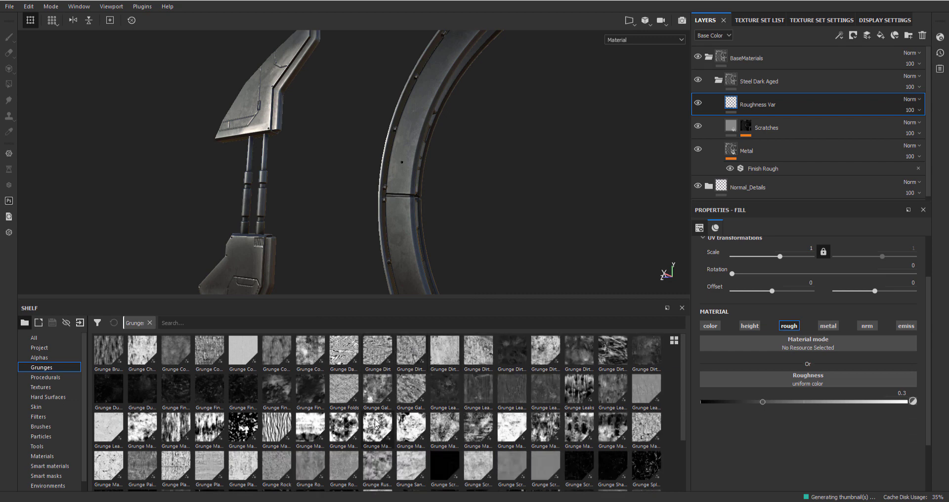
pyautogui.moveTo(375, 423)
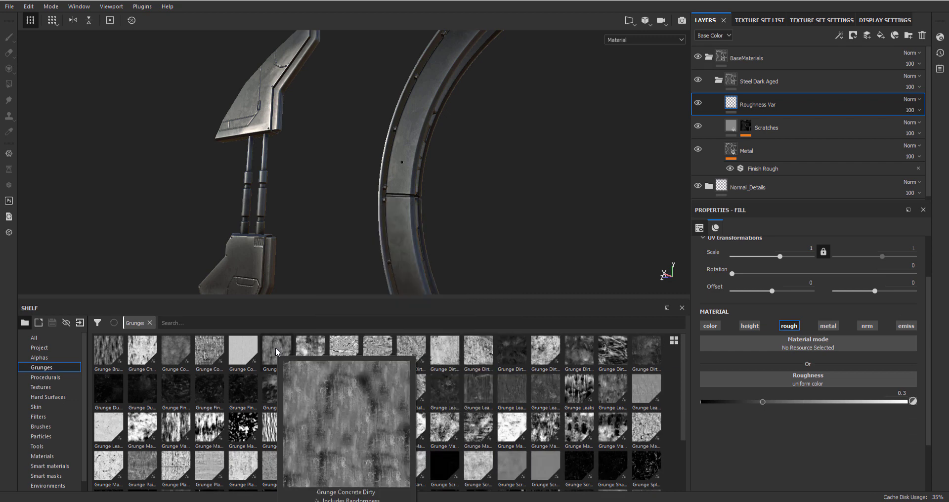
pyautogui.moveTo(219, 357)
pyautogui.moveTo(219, 357); pyautogui.dragTo(792, 390)
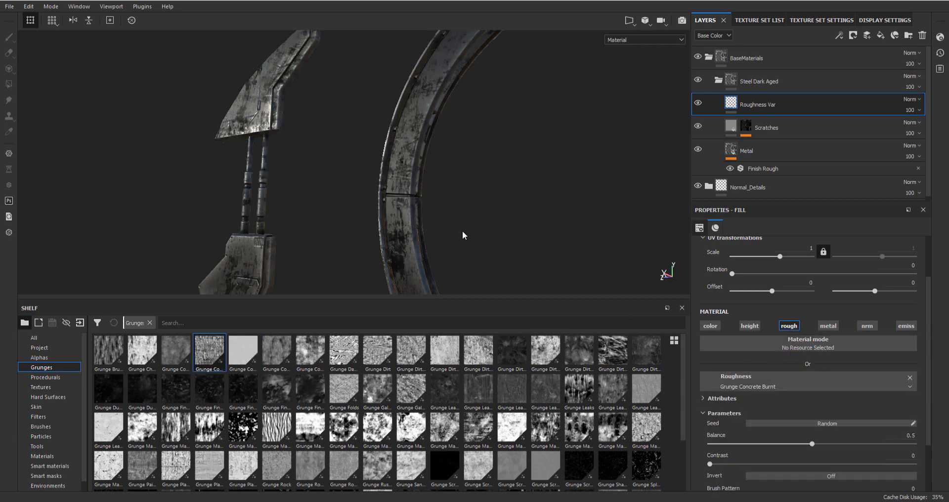
pyautogui.keyDown('alt'); pyautogui.moveTo(462, 233); pyautogui.dragTo(457, 151); pyautogui.keyUp('alt')
pyautogui.scroll(-1, 465, 144)
pyautogui.keyDown('alt'); pyautogui.moveTo(466, 144); pyautogui.dragTo(514, 150, button='middle'); pyautogui.keyUp('alt')
pyautogui.scroll(2, 514, 151)
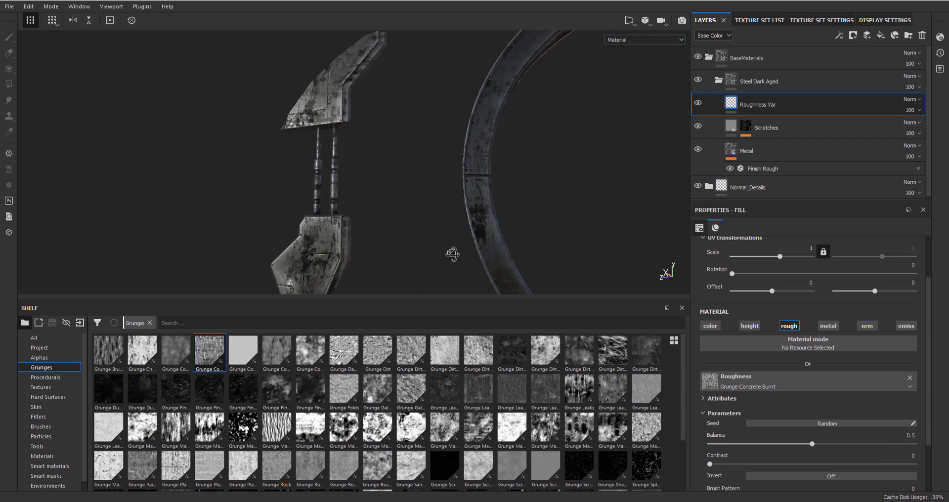
pyautogui.keyDown('alt'); pyautogui.moveTo(452, 252); pyautogui.dragTo(466, 233); pyautogui.keyUp('alt')
pyautogui.keyDown('alt'); pyautogui.moveTo(466, 233); pyautogui.dragTo(428, 240, button='middle'); pyautogui.keyUp('alt')
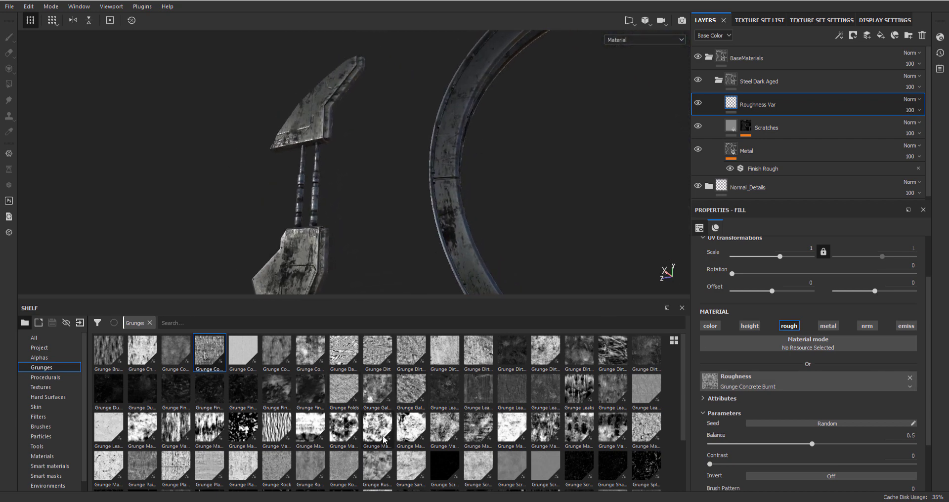
# - Try Grunge Map 008, Grunge Map 013, Grunge Dirt Scratched and Grunge Charcoal in turn as the Roughness Var layer's roughness
pyautogui.moveTo(384, 438); pyautogui.dragTo(801, 388)
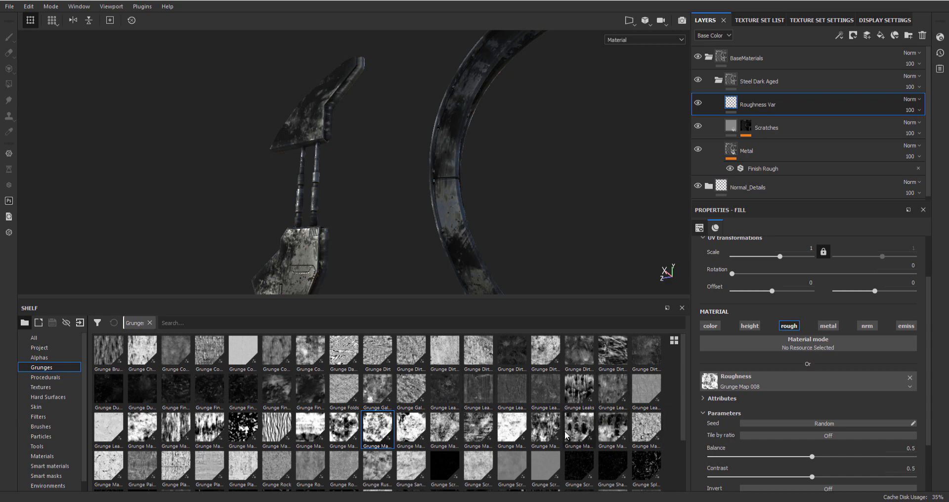
pyautogui.moveTo(545, 430); pyautogui.dragTo(761, 388)
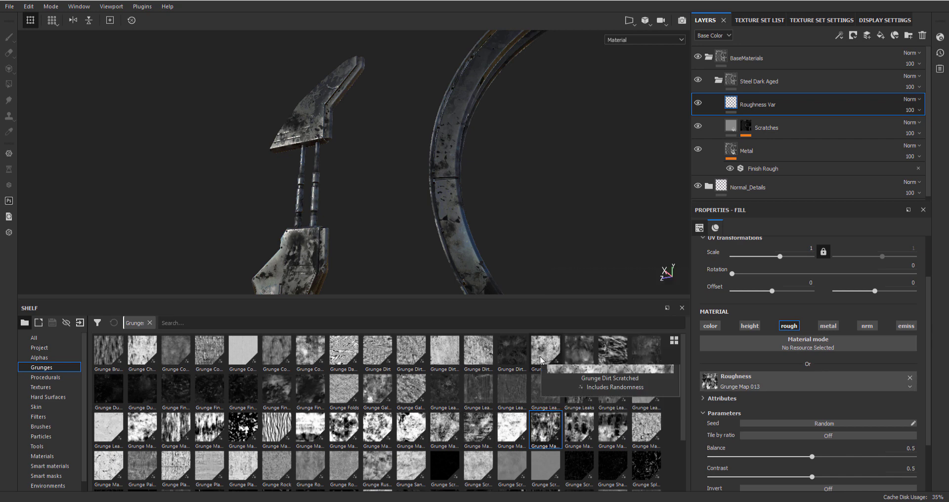
pyautogui.moveTo(545, 352); pyautogui.dragTo(777, 384)
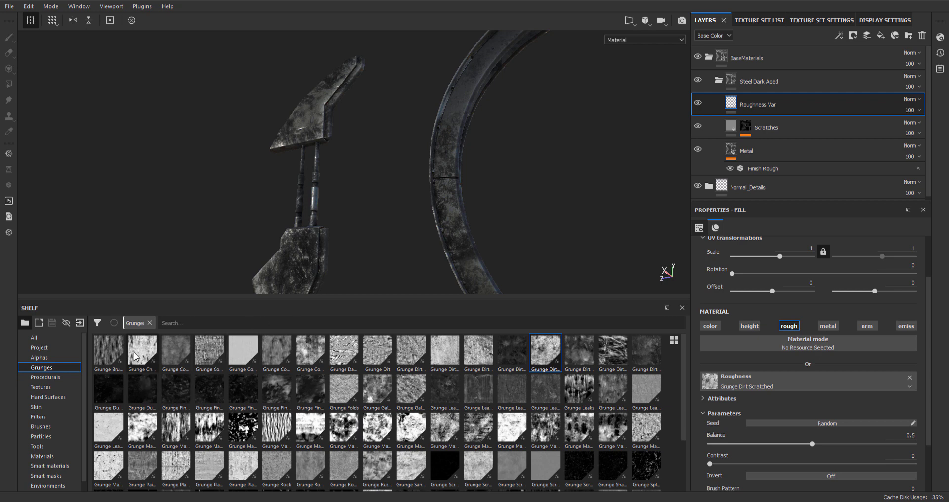
pyautogui.moveTo(142, 352); pyautogui.dragTo(797, 390)
# - Try Grunge Wipe Directional Heavy as the Roughness Var layer's roughness with balance 0.54 and inspect the lower arm
pyautogui.scroll(-3, 514, 408)
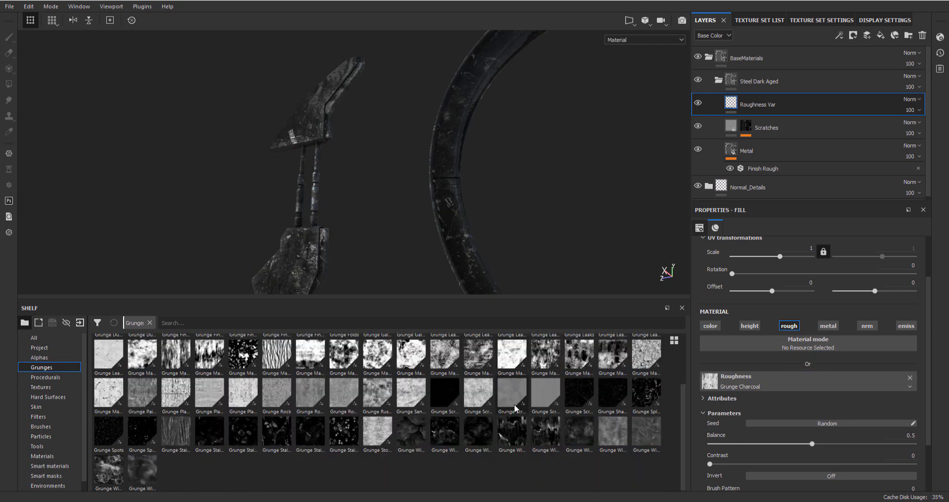
pyautogui.moveTo(554, 438); pyautogui.dragTo(798, 386)
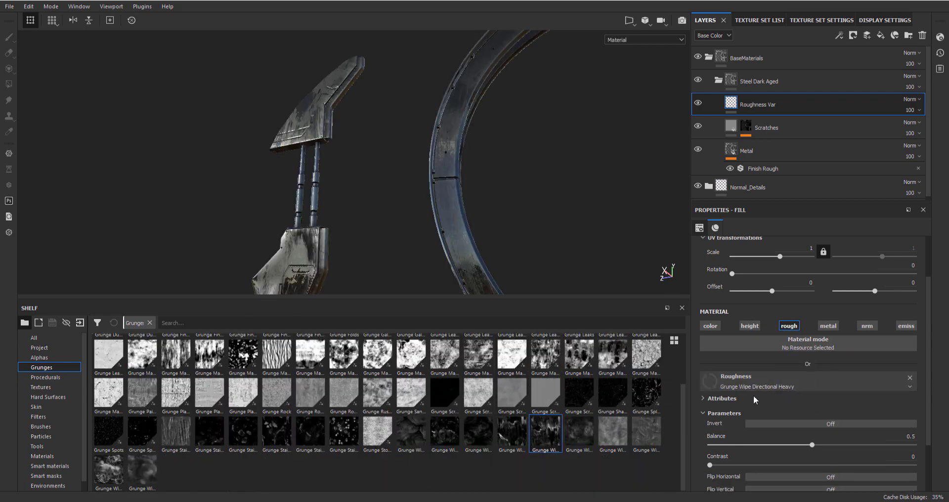
pyautogui.keyDown('alt'); pyautogui.moveTo(339, 180); pyautogui.dragTo(528, 244); pyautogui.keyUp('alt')
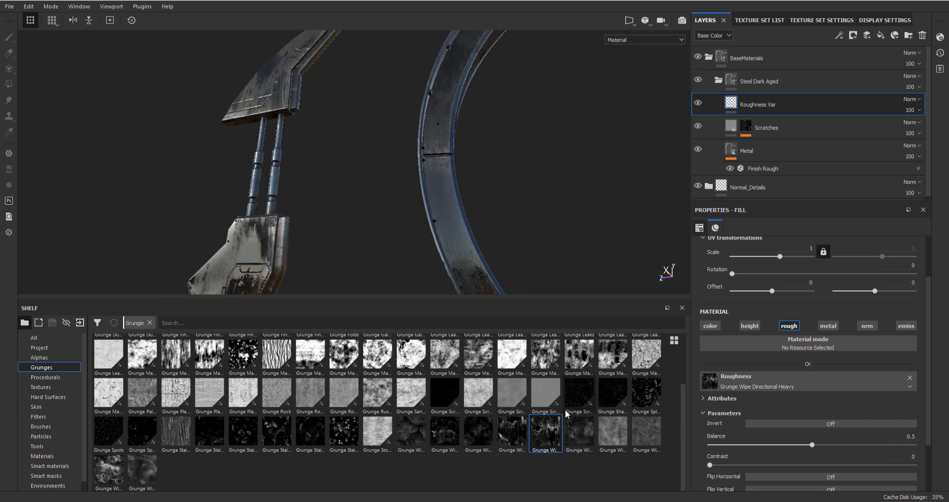
pyautogui.moveTo(554, 428)
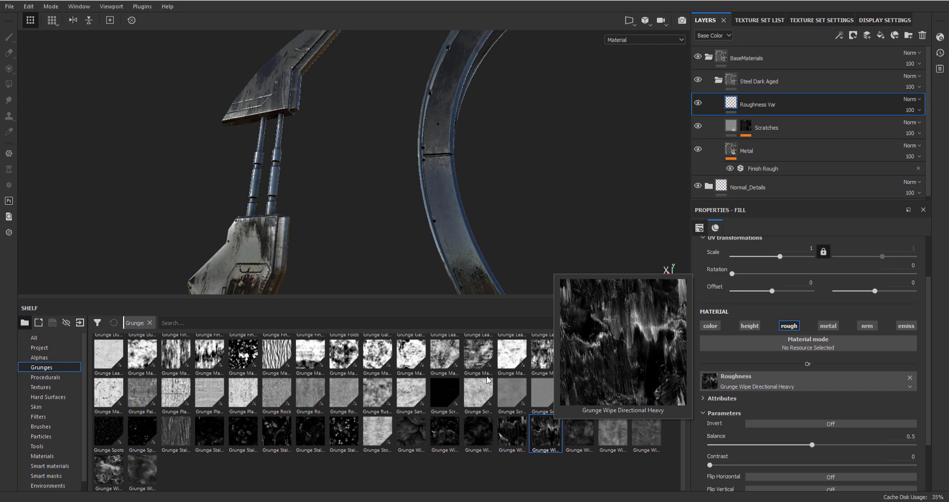
pyautogui.keyDown('alt'); pyautogui.moveTo(343, 183); pyautogui.dragTo(395, 210); pyautogui.keyUp('alt')
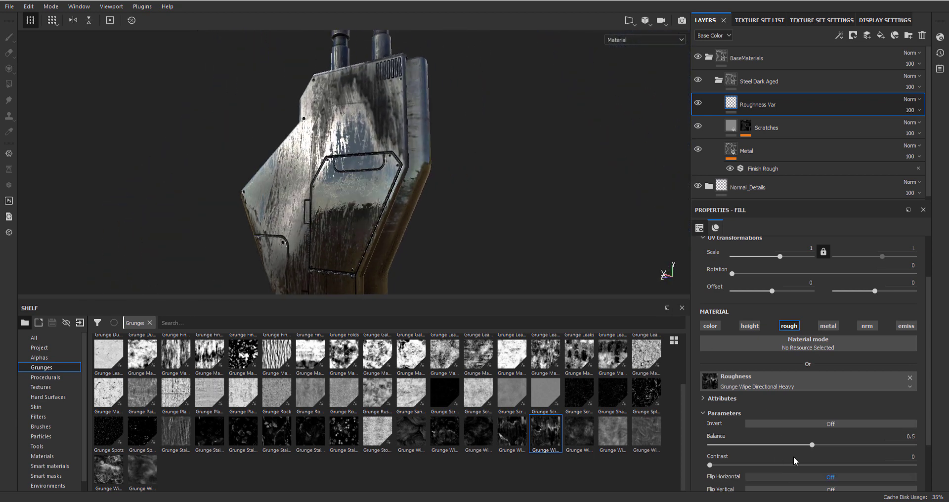
pyautogui.moveTo(812, 444)
pyautogui.mouseDown()
pyautogui.moveTo(779, 445)
pyautogui.moveTo(857, 438)
pyautogui.moveTo(798, 441)
pyautogui.moveTo(819, 446)
pyautogui.mouseUp()
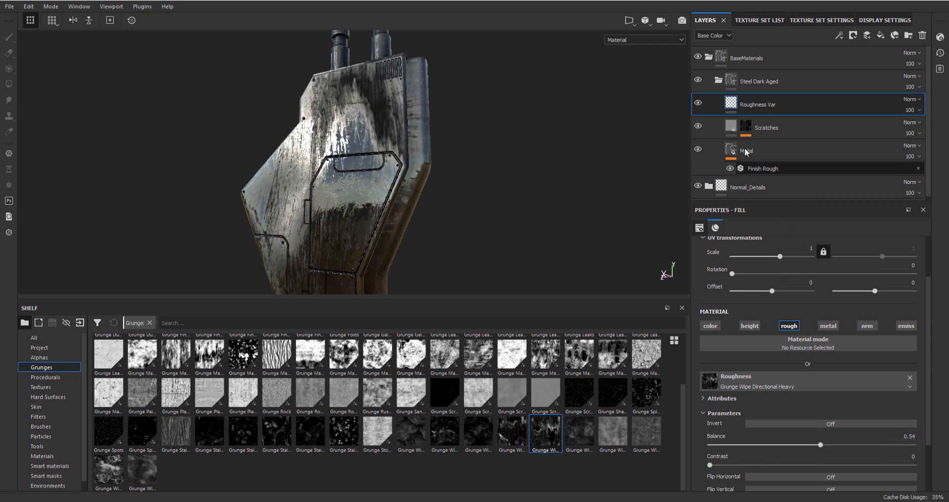
pyautogui.scroll(-2, 803, 354)
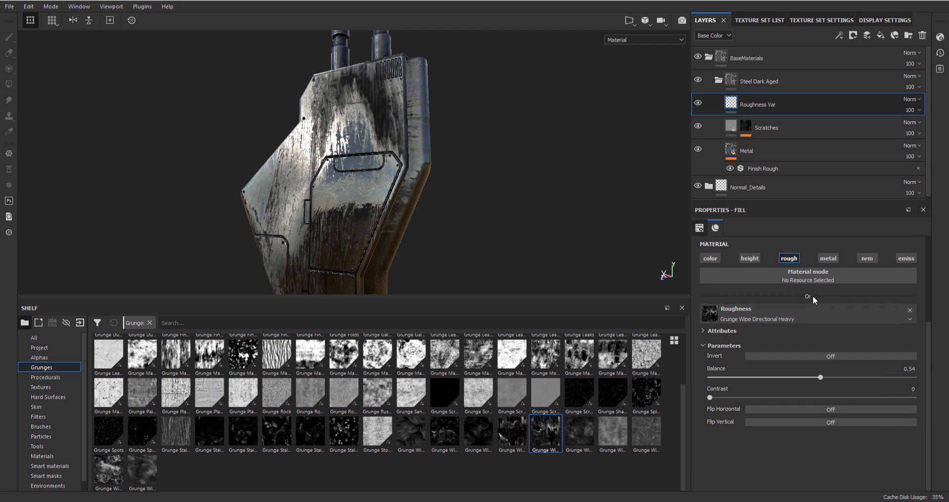
pyautogui.scroll(-2, 359, 126)
pyautogui.scroll(2, 413, 184)
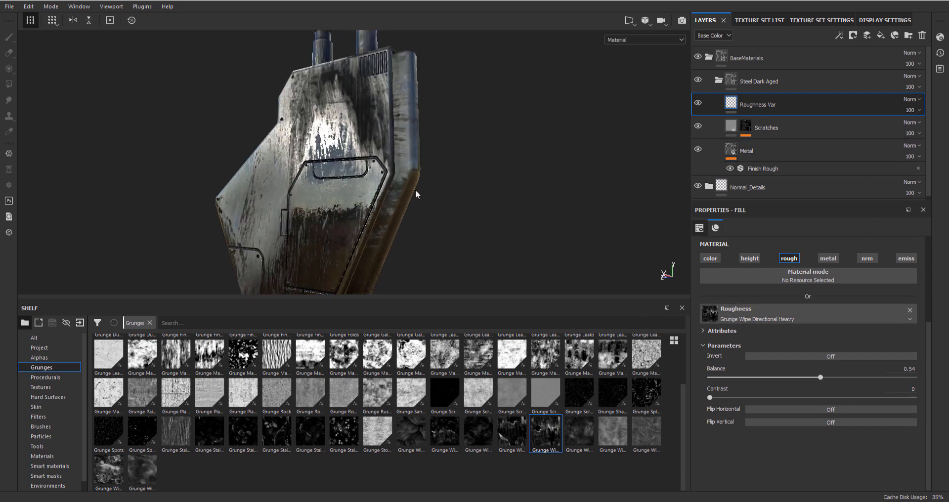
pyautogui.scroll(3, 794, 351)
pyautogui.scroll(-1, 794, 352)
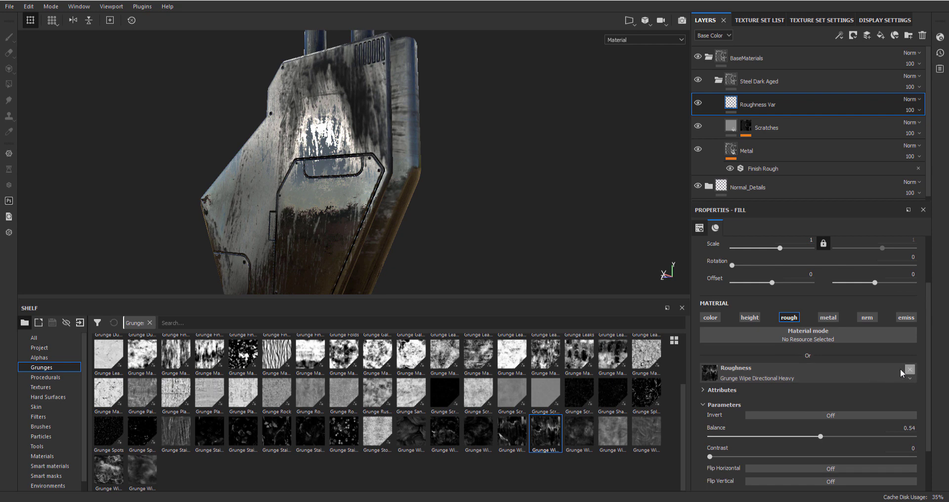
# - Remove the grunge map from the Roughness Var layer's roughness and add a black mask to the layer
pyautogui.click(909, 369)
pyautogui.click(852, 35)
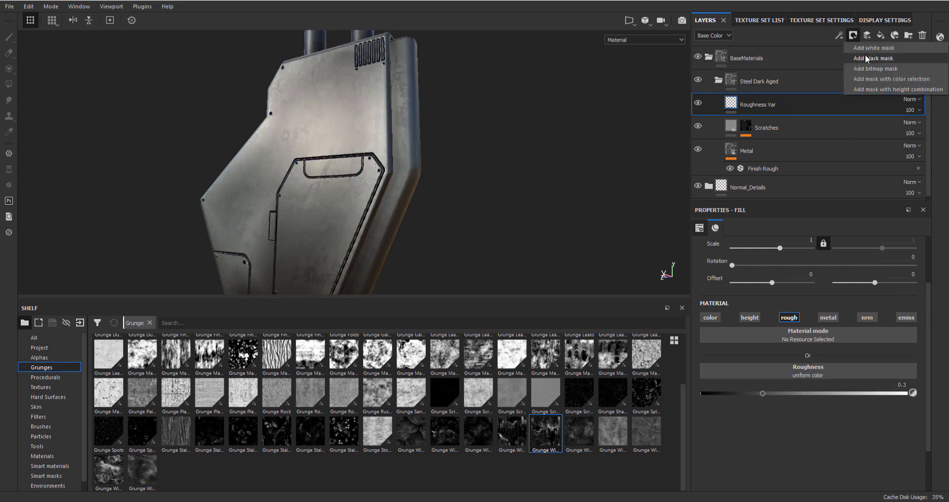
pyautogui.click(865, 59)
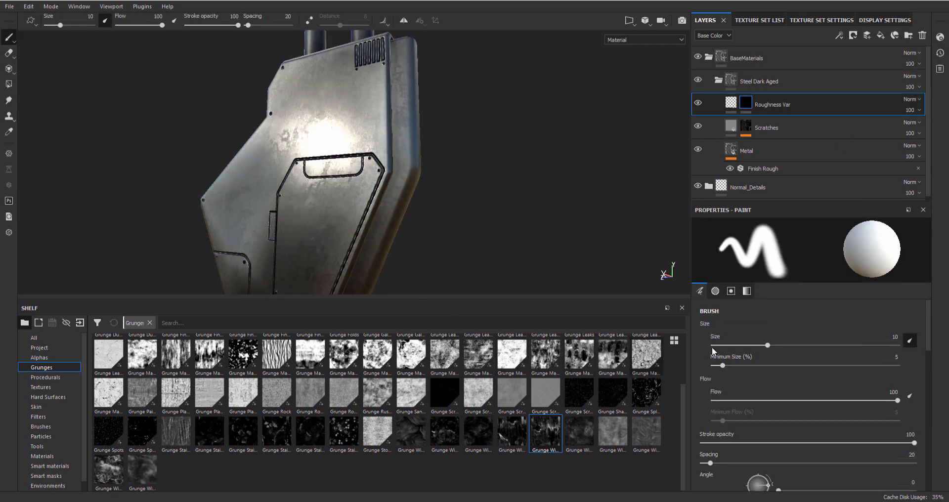
pyautogui.click(843, 36)
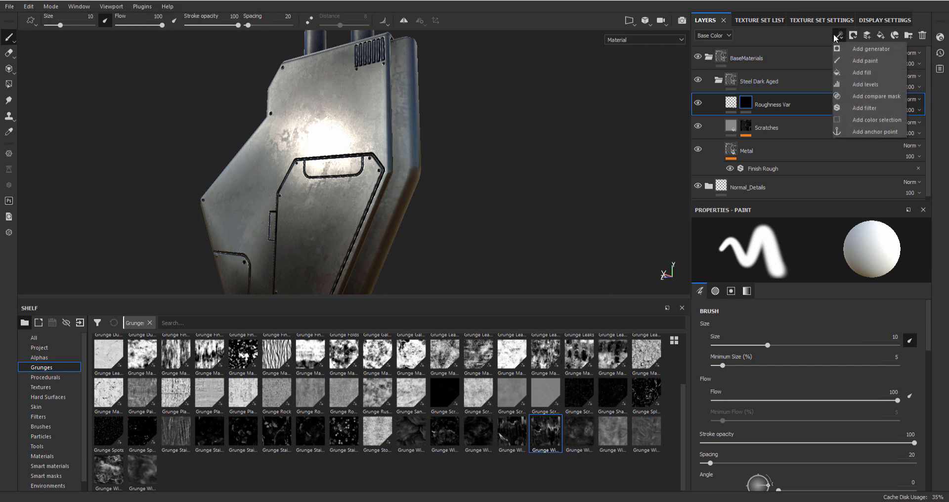
pyautogui.click(843, 60)
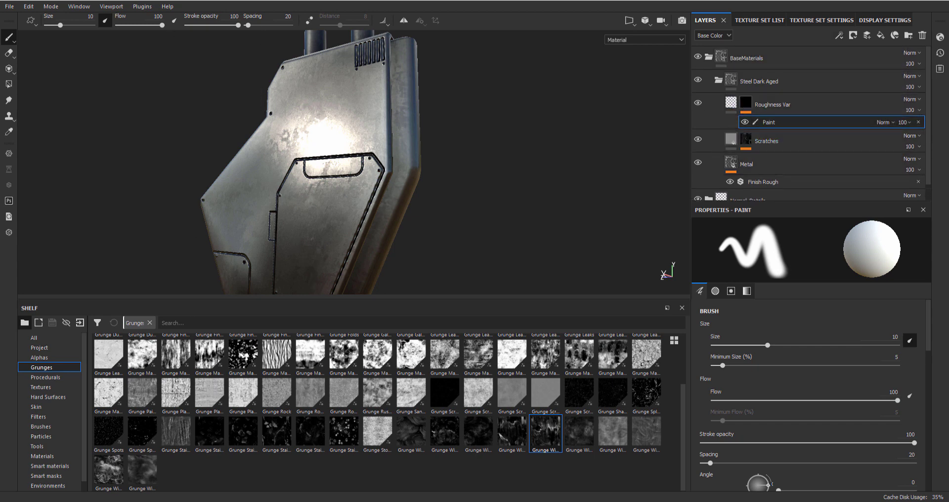
pyautogui.click(919, 122)
# - Add a fill effect to the Roughness Var mask and assign Grunge Wipe Directional Heavy as its grayscale
pyautogui.click(839, 35)
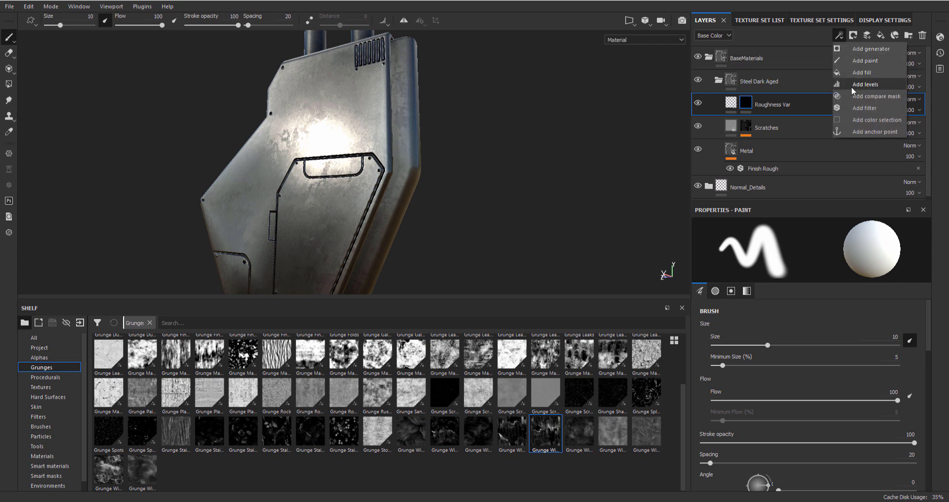
pyautogui.click(855, 71)
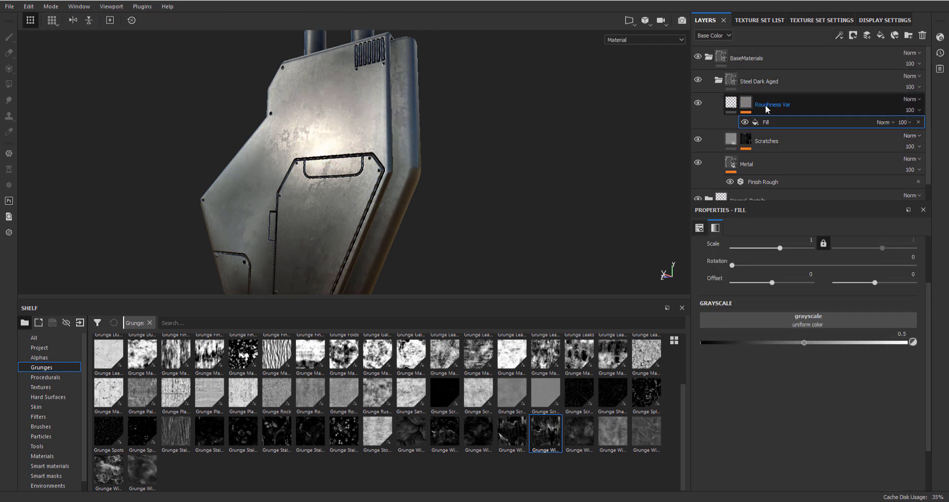
pyautogui.moveTo(552, 437); pyautogui.dragTo(750, 313)
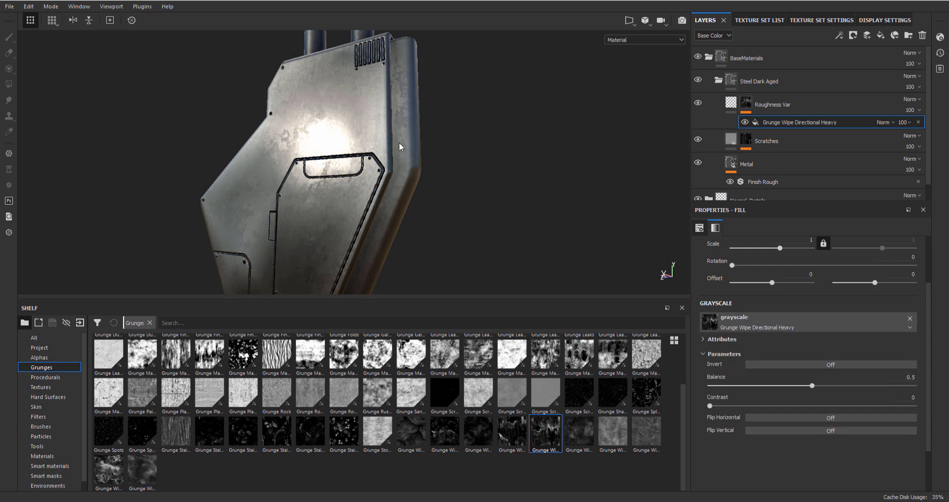
pyautogui.keyDown('alt'); pyautogui.moveTo(410, 153); pyautogui.dragTo(460, 157); pyautogui.keyUp('alt')
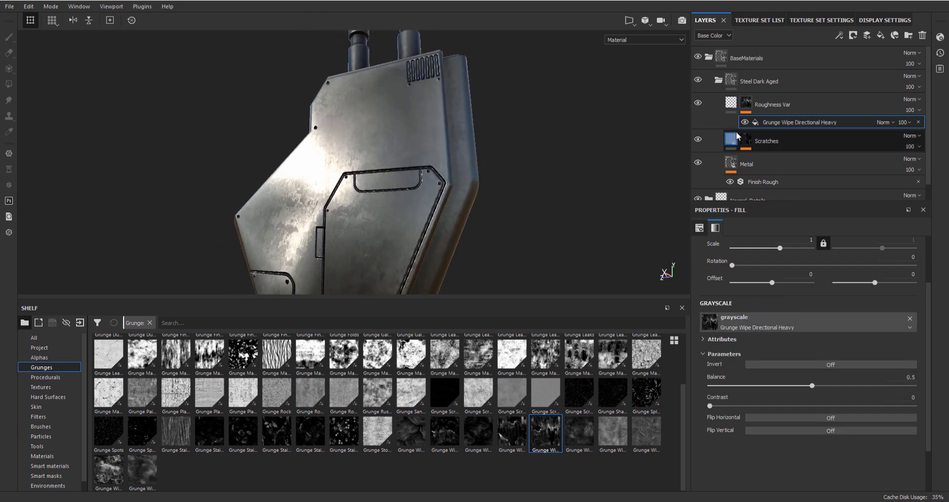
# - Set the Roughness Var layer's roughness to 1 and the mask grunge's balance to 0.59
pyautogui.click(731, 102)
pyautogui.moveTo(798, 393); pyautogui.dragTo(905, 393)
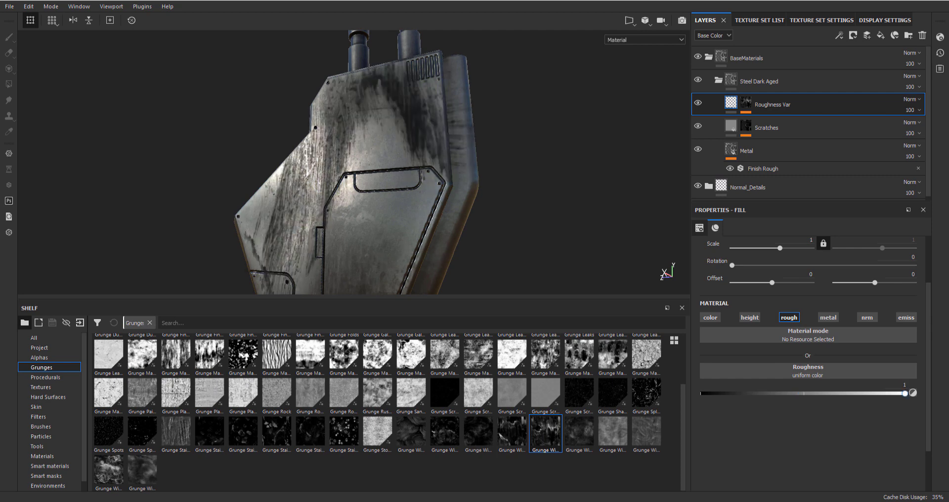
pyautogui.click(745, 104)
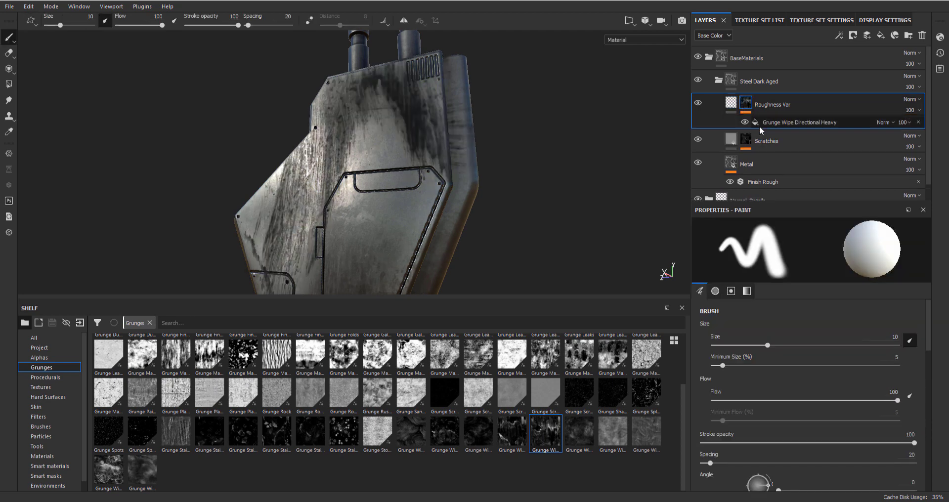
pyautogui.click(776, 124)
pyautogui.moveTo(829, 384)
pyautogui.mouseDown()
pyautogui.moveTo(788, 372)
pyautogui.moveTo(828, 376)
pyautogui.mouseUp()
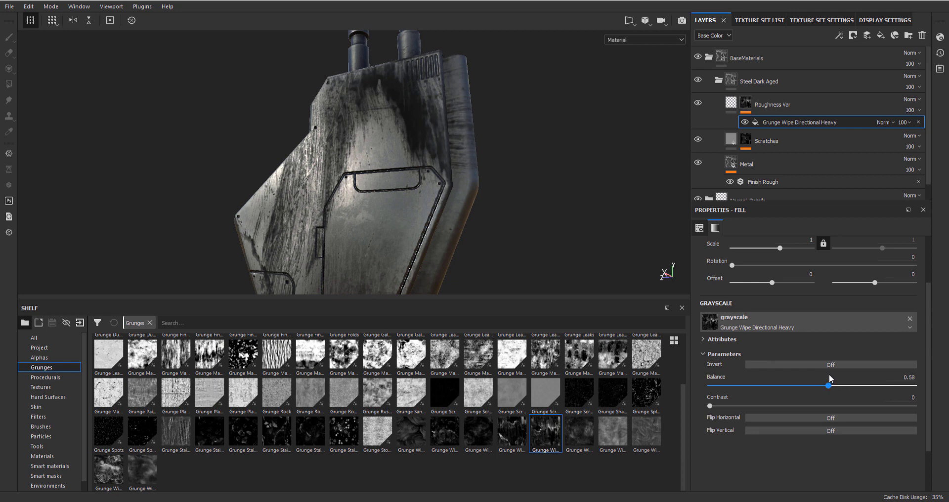
# - Lower the Roughness Var layer's roughness to 0.4211, checking the effect on the arm and ring
pyautogui.click(726, 100)
pyautogui.keyDown('alt'); pyautogui.moveTo(497, 183); pyautogui.dragTo(522, 182); pyautogui.keyUp('alt')
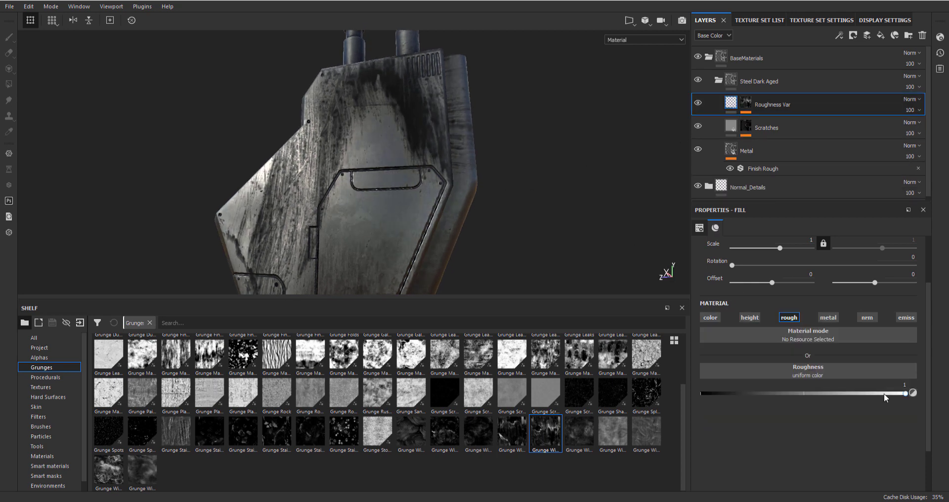
pyautogui.moveTo(884, 393); pyautogui.dragTo(809, 400)
pyautogui.keyDown('alt'); pyautogui.moveTo(471, 180); pyautogui.dragTo(499, 223); pyautogui.keyUp('alt')
pyautogui.moveTo(799, 393)
pyautogui.mouseDown()
pyautogui.moveTo(779, 394)
pyautogui.moveTo(798, 394)
pyautogui.mouseUp()
pyautogui.keyDown('alt'); pyautogui.moveTo(413, 204); pyautogui.dragTo(479, 263); pyautogui.keyUp('alt')
pyautogui.moveTo(799, 394); pyautogui.dragTo(788, 390)
pyautogui.keyDown('alt'); pyautogui.moveTo(473, 221); pyautogui.dragTo(441, 169); pyautogui.keyUp('alt')
pyautogui.keyDown('alt'); pyautogui.moveTo(357, 156); pyautogui.dragTo(523, 121); pyautogui.keyUp('alt')
# - Collapse the Steel Dark Aged folder and add the Cobalt Pure material as a layer above it in BaseMaterials
pyautogui.click(741, 82)
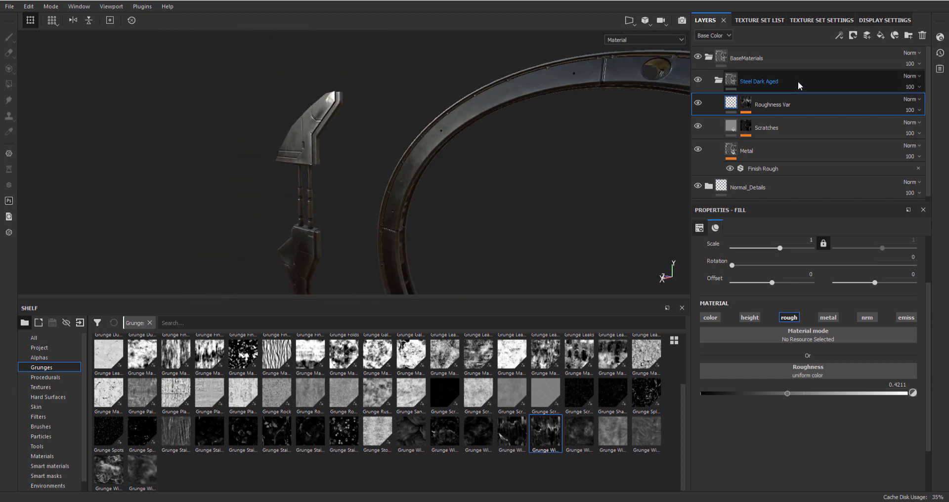
pyautogui.click(717, 81)
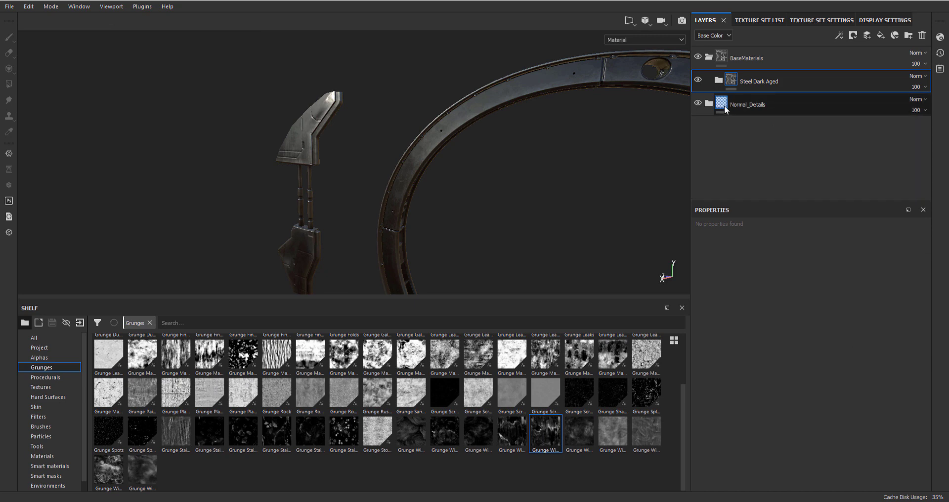
pyautogui.moveTo(724, 105)
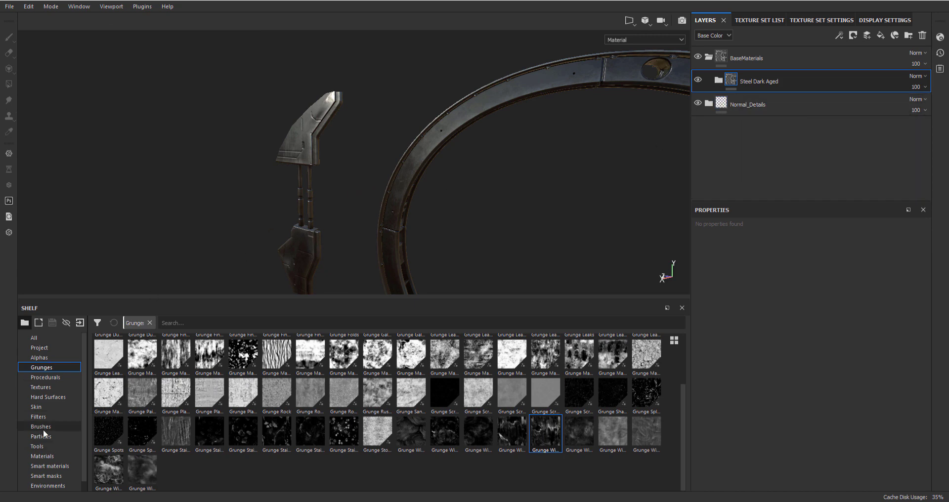
pyautogui.click(46, 458)
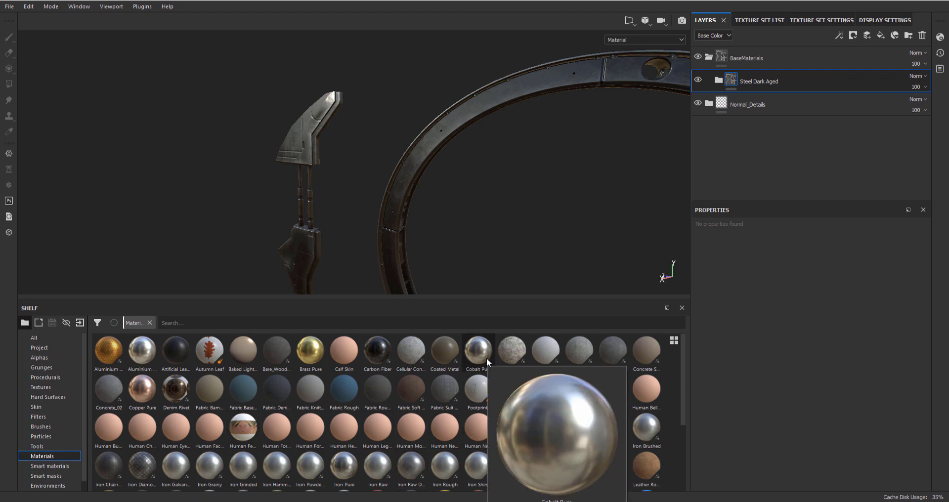
pyautogui.moveTo(486, 357); pyautogui.dragTo(788, 73)
pyautogui.scroll(6, 418, 219)
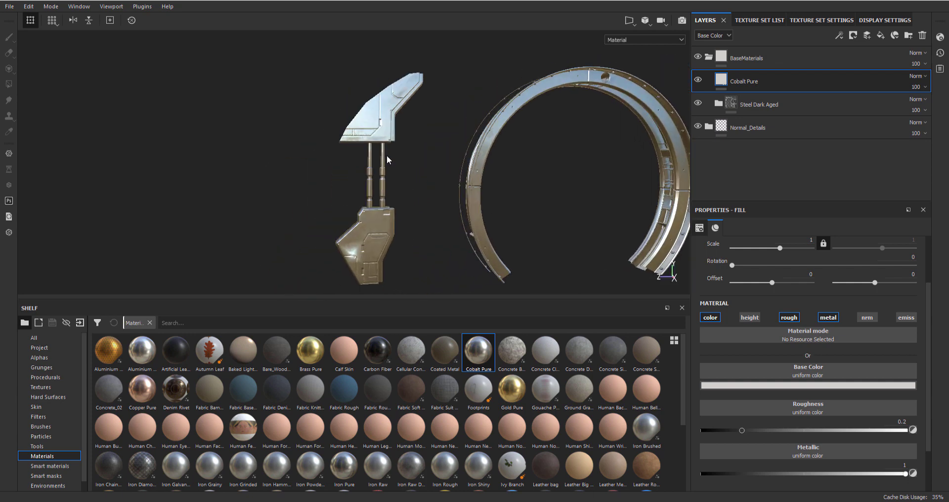
# - Tint Cobalt Pure's base color a pale blue and lower its roughness to 0.1435
pyautogui.click(754, 383)
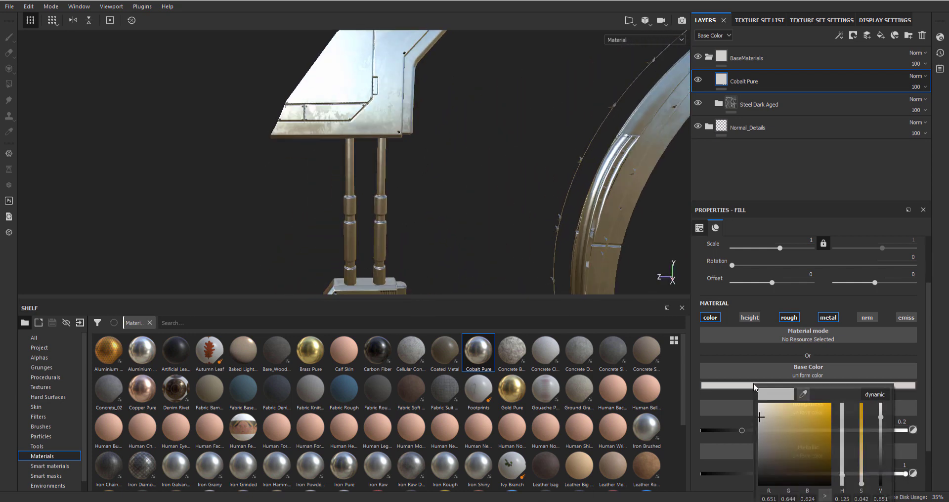
pyautogui.moveTo(839, 475); pyautogui.dragTo(845, 433)
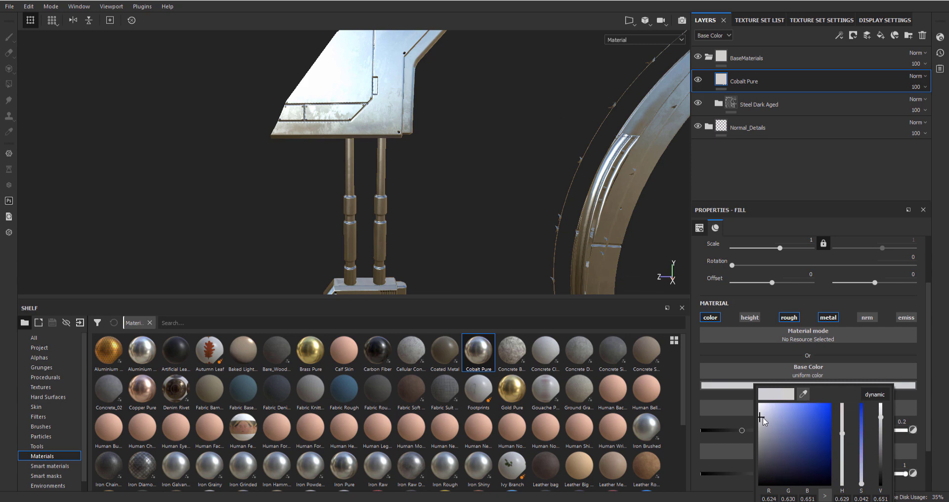
pyautogui.moveTo(762, 418); pyautogui.dragTo(730, 430)
pyautogui.click(743, 365)
pyautogui.keyDown('alt'); pyautogui.moveTo(399, 147); pyautogui.dragTo(387, 246, button='right'); pyautogui.keyUp('alt')
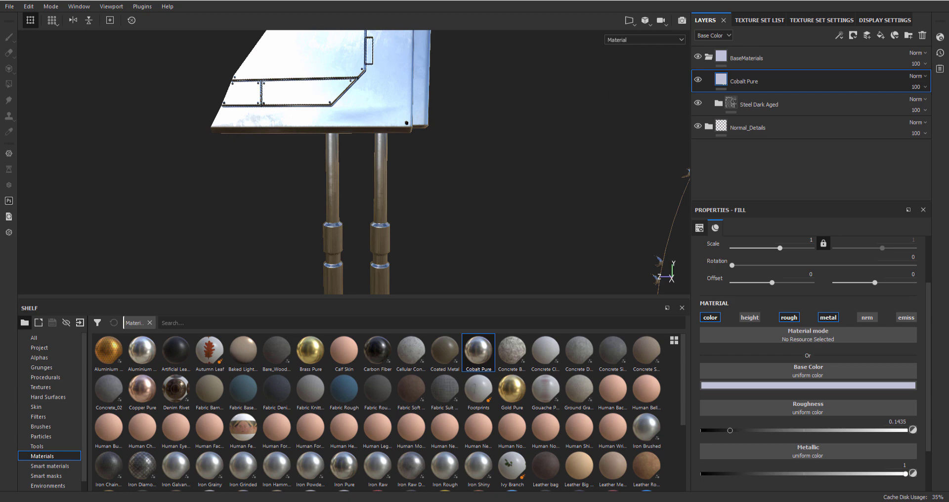
# - Add a black mask to Cobalt Pure and polygon-fill the arm's two upper piston rods so only they show the material
pyautogui.click(852, 35)
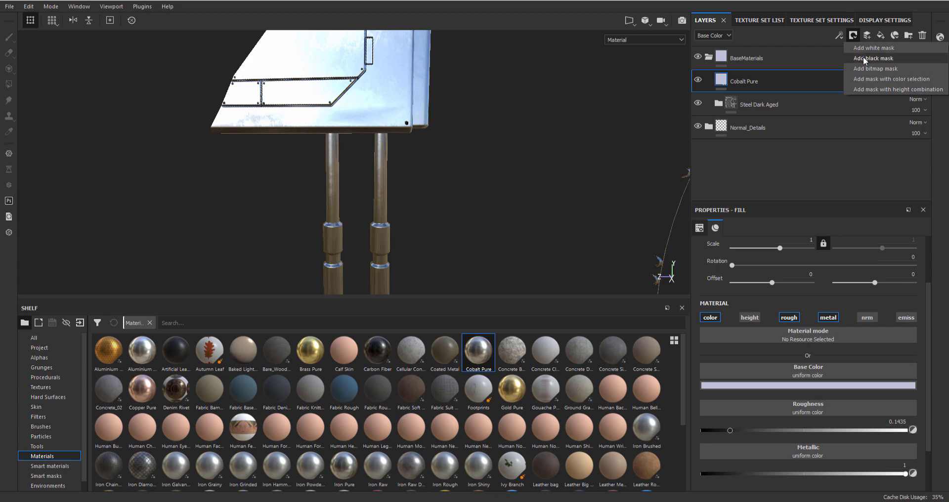
pyautogui.click(863, 58)
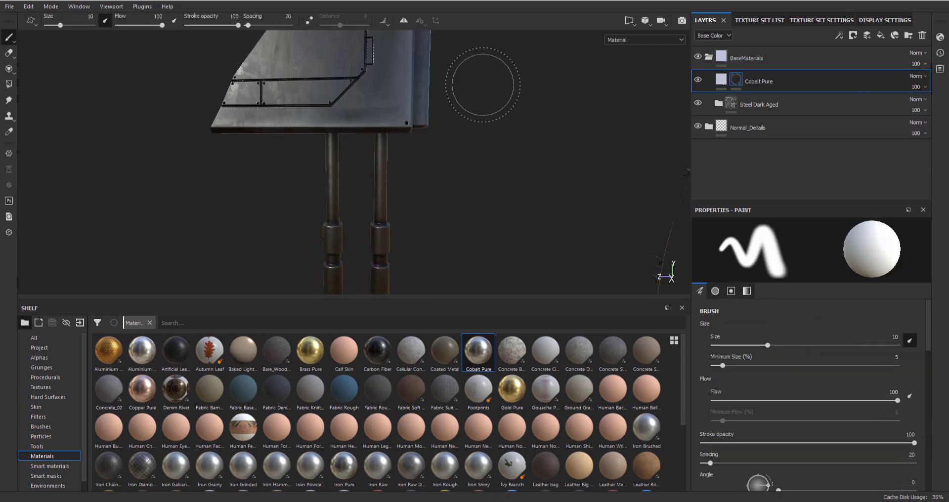
pyautogui.click(9, 85)
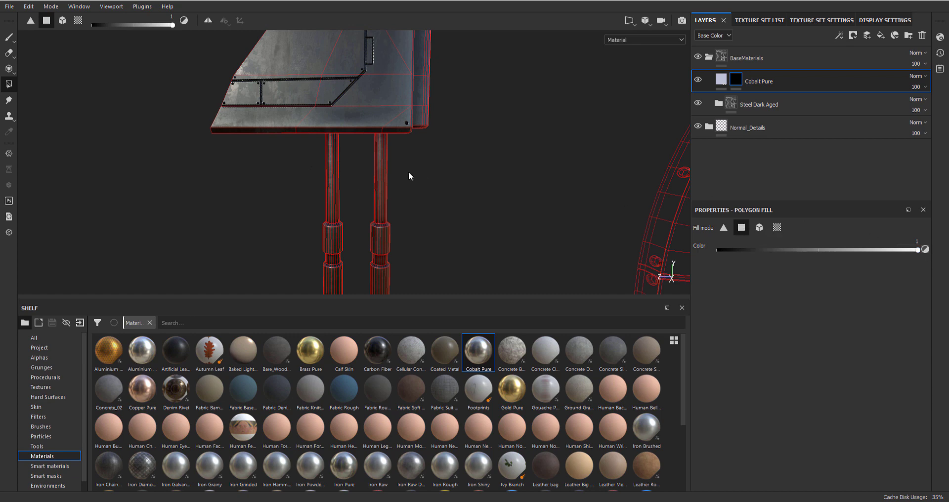
pyautogui.keyDown('alt'); pyautogui.moveTo(409, 176); pyautogui.dragTo(496, 193); pyautogui.keyUp('alt')
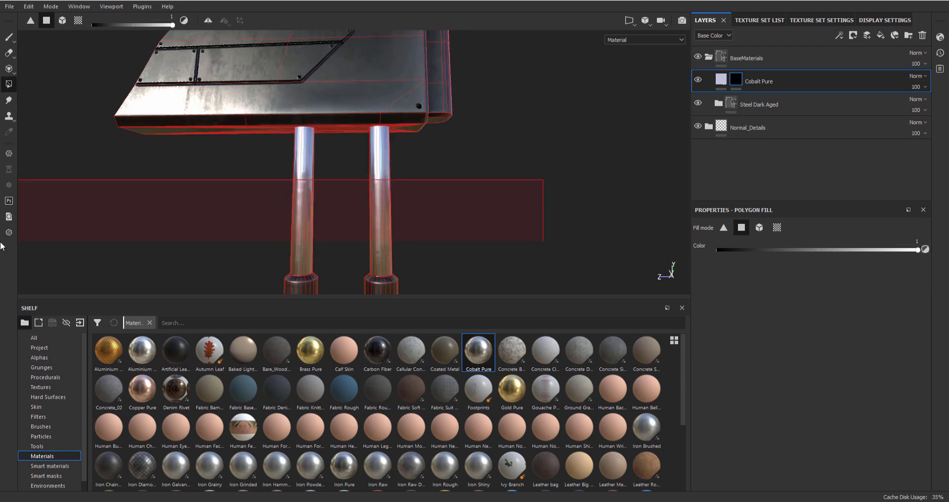
pyautogui.click(11, 40)
# - Examine the cobalt piston rods and the arm's lower housing from several angles and distances
pyautogui.keyDown('alt'); pyautogui.moveTo(433, 222); pyautogui.dragTo(428, 144, button='middle'); pyautogui.keyUp('alt')
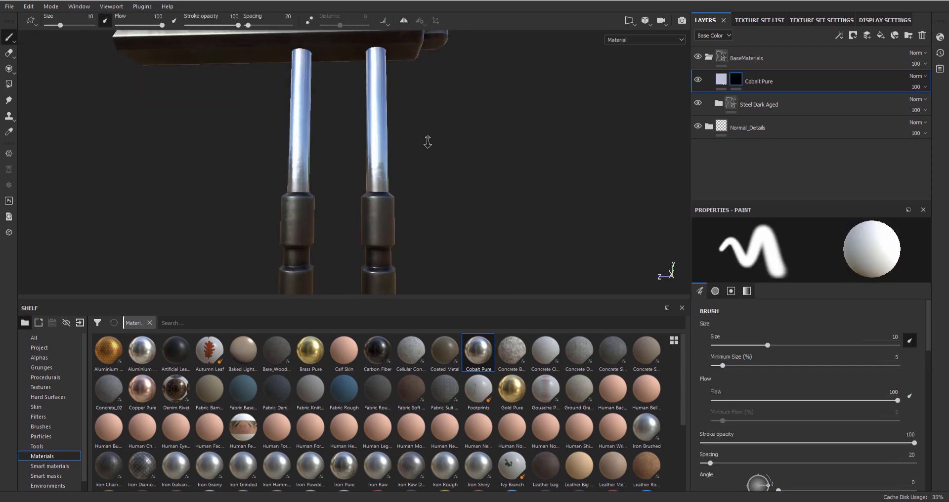
pyautogui.keyDown('alt'); pyautogui.moveTo(427, 143); pyautogui.dragTo(450, 222); pyautogui.keyUp('alt')
pyautogui.moveTo(449, 222)
pyautogui.keyDown('alt'); pyautogui.mouseDown(button='right')
pyautogui.moveTo(391, 98)
pyautogui.moveTo(409, 186)
pyautogui.mouseUp(button='right'); pyautogui.keyUp('alt')
pyautogui.keyDown('alt'); pyautogui.moveTo(409, 186); pyautogui.dragTo(451, 151); pyautogui.keyUp('alt')
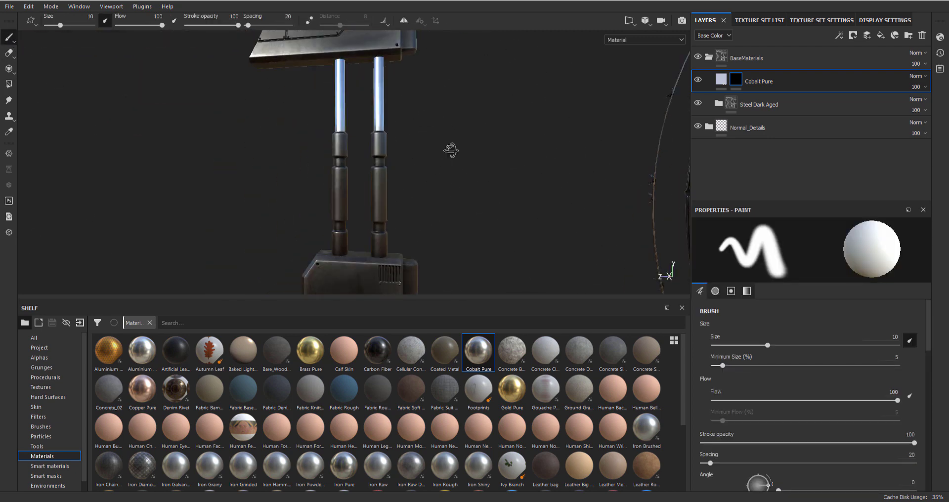
pyautogui.keyDown('alt'); pyautogui.moveTo(459, 160); pyautogui.dragTo(437, 254, button='right'); pyautogui.keyUp('alt')
pyautogui.keyDown('alt'); pyautogui.moveTo(442, 222); pyautogui.dragTo(445, 165, button='middle'); pyautogui.keyUp('alt')
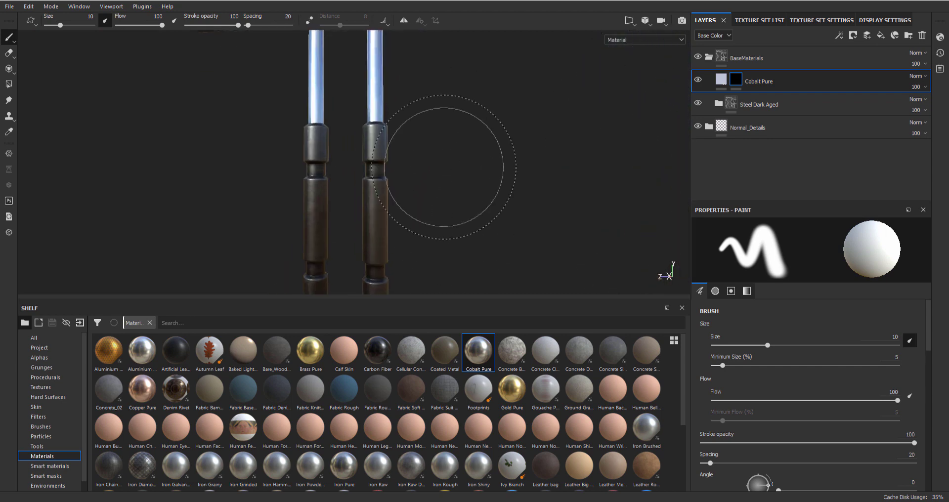
pyautogui.keyDown('alt'); pyautogui.moveTo(445, 165); pyautogui.dragTo(487, 165, button='right'); pyautogui.keyUp('alt')
pyautogui.keyDown('alt'); pyautogui.moveTo(487, 165); pyautogui.dragTo(393, 155); pyautogui.keyUp('alt')
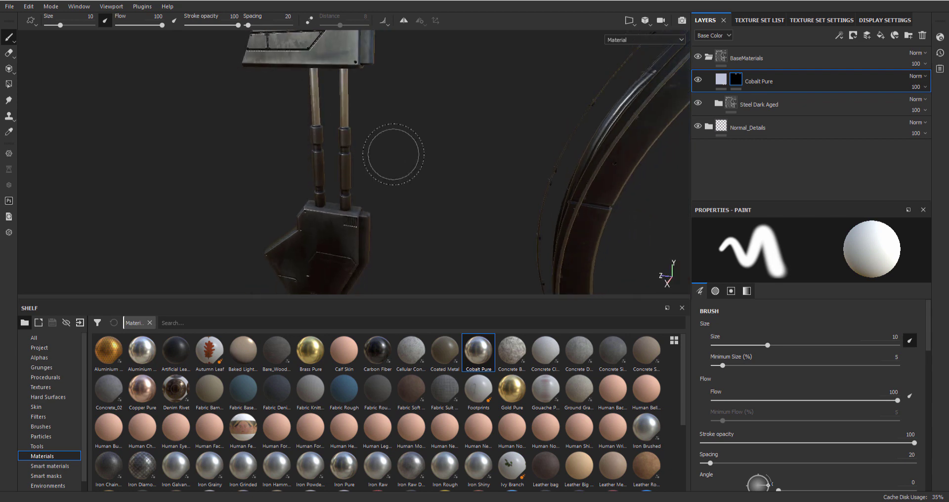
pyautogui.keyDown('alt'); pyautogui.moveTo(394, 154); pyautogui.dragTo(411, 59, button='middle'); pyautogui.keyUp('alt')
pyautogui.keyDown('alt'); pyautogui.moveTo(425, 141); pyautogui.dragTo(434, 101); pyautogui.keyUp('alt')
pyautogui.keyDown('alt'); pyautogui.moveTo(434, 101); pyautogui.dragTo(441, 139, button='middle'); pyautogui.keyUp('alt')
pyautogui.keyDown('alt'); pyautogui.moveTo(440, 138); pyautogui.dragTo(415, 140, button='right'); pyautogui.keyUp('alt')
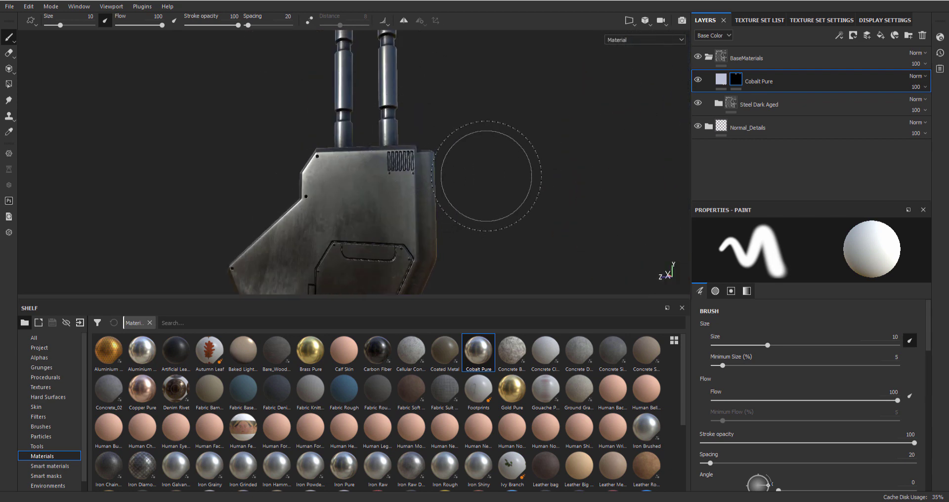
pyautogui.keyDown('alt'); pyautogui.moveTo(487, 177); pyautogui.dragTo(492, 68, button='middle'); pyautogui.keyUp('alt')
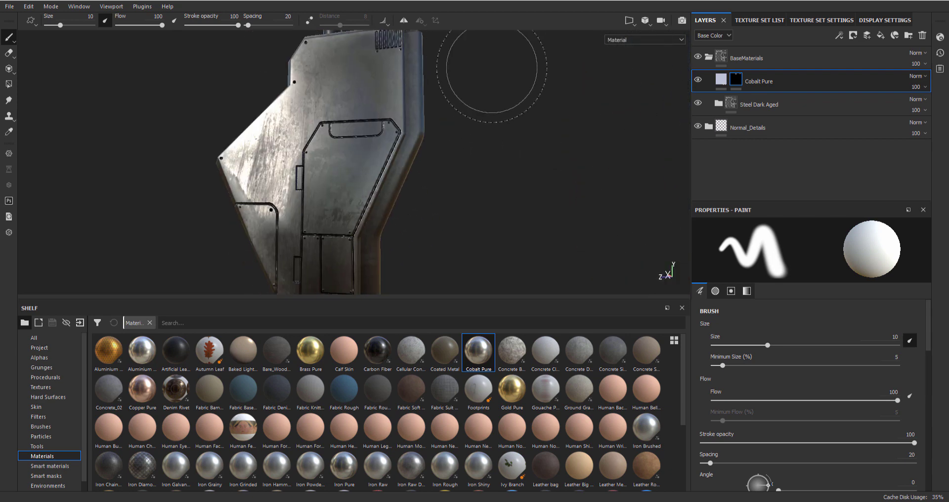
pyautogui.keyDown('alt'); pyautogui.moveTo(440, 132); pyautogui.dragTo(395, 146); pyautogui.keyUp('alt')
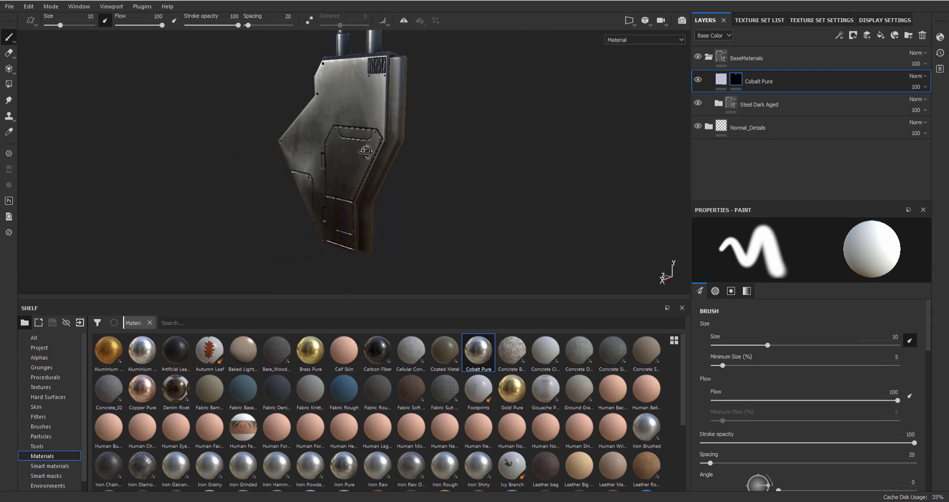
pyautogui.keyDown('alt'); pyautogui.moveTo(395, 146); pyautogui.dragTo(414, 185, button='right'); pyautogui.keyUp('alt')
pyautogui.scroll(-6, 413, 185)
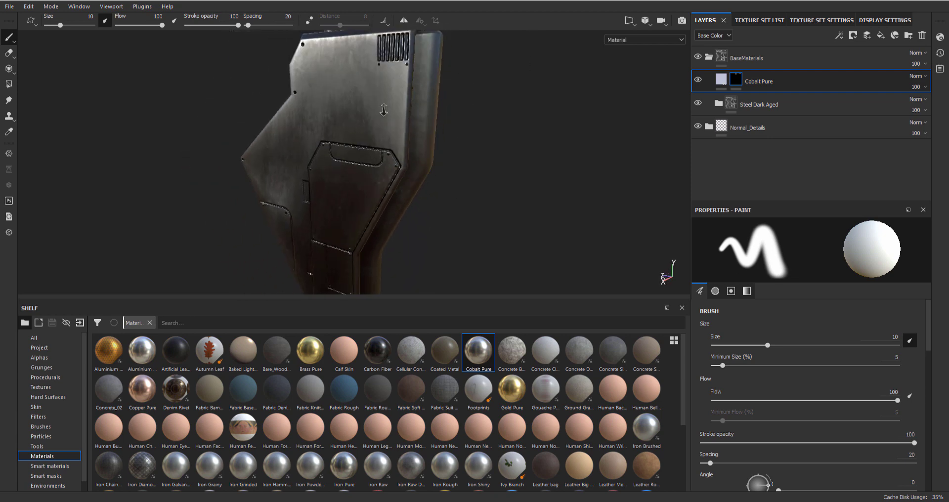
# - Select the Steel Dark Aged folder and examine its wear on the arm's housings, the piston sleeves and the ring
pyautogui.click(740, 110)
pyautogui.keyDown('alt'); pyautogui.moveTo(371, 119); pyautogui.dragTo(298, 197, button='middle'); pyautogui.keyUp('alt')
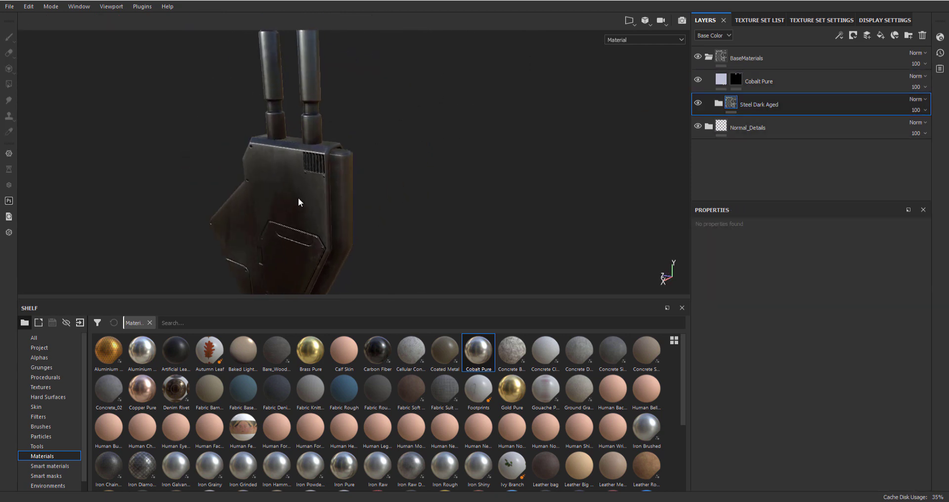
pyautogui.keyDown('alt'); pyautogui.moveTo(298, 197); pyautogui.dragTo(366, 180); pyautogui.keyUp('alt')
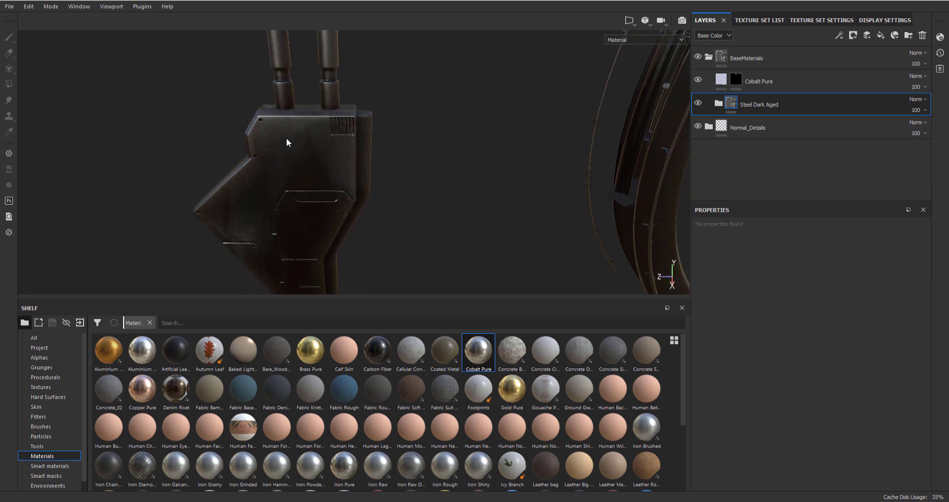
pyautogui.moveTo(366, 110)
pyautogui.keyDown('alt'); pyautogui.mouseDown()
pyautogui.moveTo(377, 183)
pyautogui.moveTo(357, 102)
pyautogui.moveTo(365, 125)
pyautogui.mouseUp(); pyautogui.keyUp('alt')
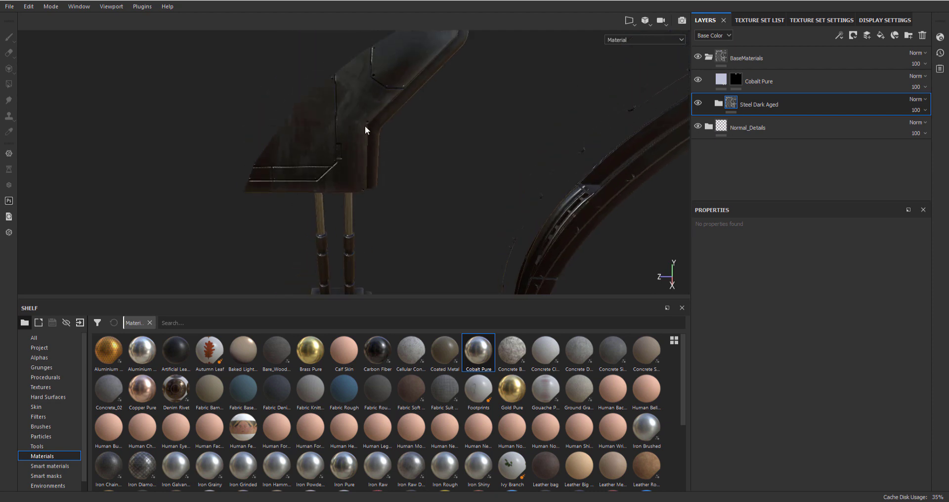
pyautogui.scroll(3, 365, 125)
pyautogui.keyDown('alt'); pyautogui.moveTo(434, 213); pyautogui.dragTo(372, 176); pyautogui.keyUp('alt')
pyautogui.keyDown('alt'); pyautogui.moveTo(370, 214); pyautogui.dragTo(364, 250); pyautogui.keyUp('alt')
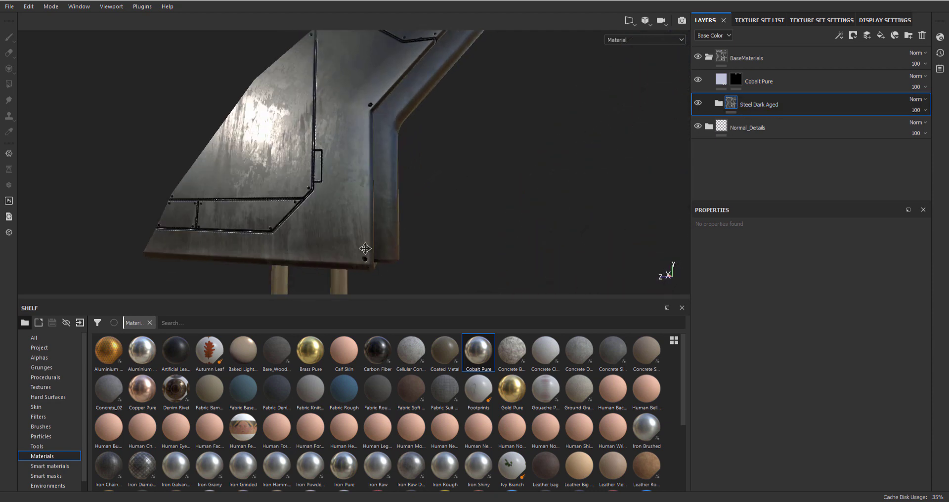
pyautogui.keyDown('alt'); pyautogui.moveTo(364, 250); pyautogui.dragTo(375, 64, button='middle'); pyautogui.keyUp('alt')
pyautogui.keyDown('alt'); pyautogui.moveTo(381, 203); pyautogui.dragTo(377, 218); pyautogui.keyUp('alt')
pyautogui.scroll(2, 377, 218)
pyautogui.keyDown('alt'); pyautogui.moveTo(377, 217); pyautogui.dragTo(373, 74, button='middle'); pyautogui.keyUp('alt')
pyautogui.keyDown('alt'); pyautogui.moveTo(374, 78); pyautogui.dragTo(361, 175); pyautogui.keyUp('alt')
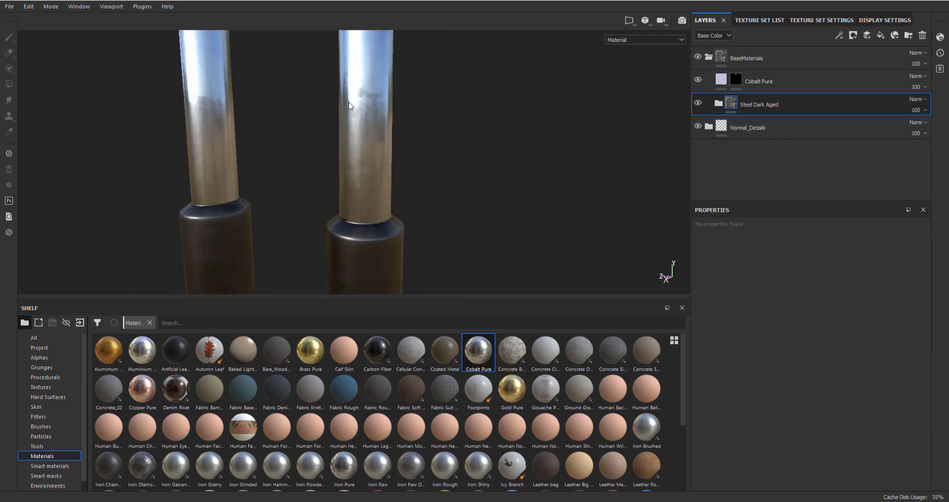
pyautogui.keyDown('alt'); pyautogui.moveTo(395, 227); pyautogui.dragTo(464, 42, button='middle'); pyautogui.keyUp('alt')
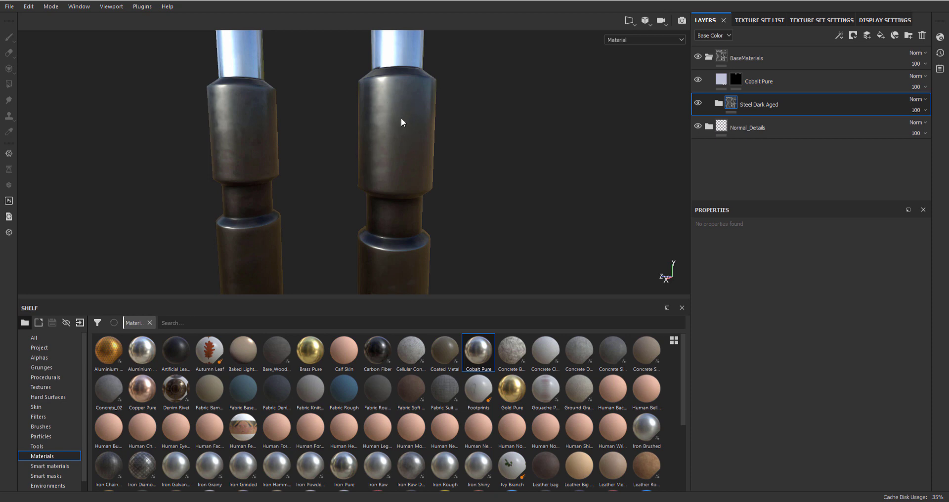
pyautogui.keyDown('alt'); pyautogui.moveTo(425, 292); pyautogui.dragTo(436, 185, button='middle'); pyautogui.keyUp('alt')
pyautogui.scroll(-2, 436, 186)
pyautogui.keyDown('alt'); pyautogui.moveTo(438, 125); pyautogui.dragTo(434, 244, button='middle'); pyautogui.keyUp('alt')
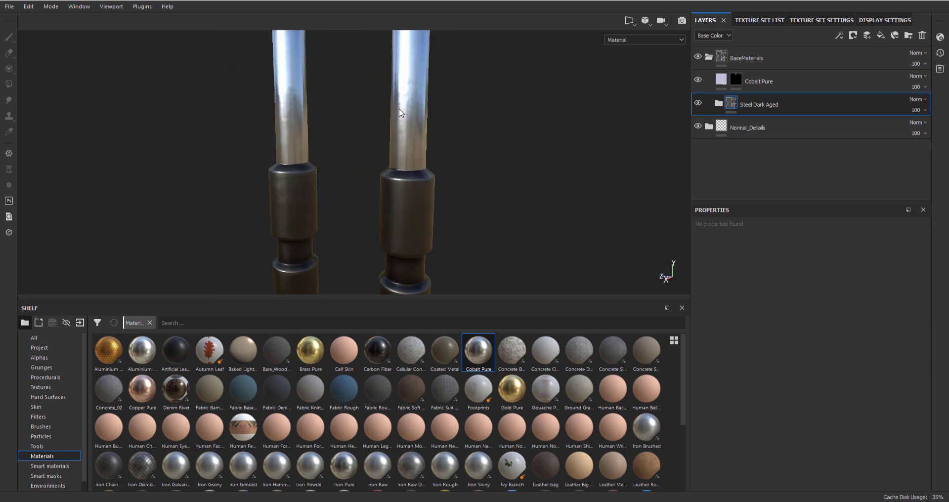
pyautogui.keyDown('alt'); pyautogui.moveTo(461, 206); pyautogui.dragTo(423, 275, button='right'); pyautogui.keyUp('alt')
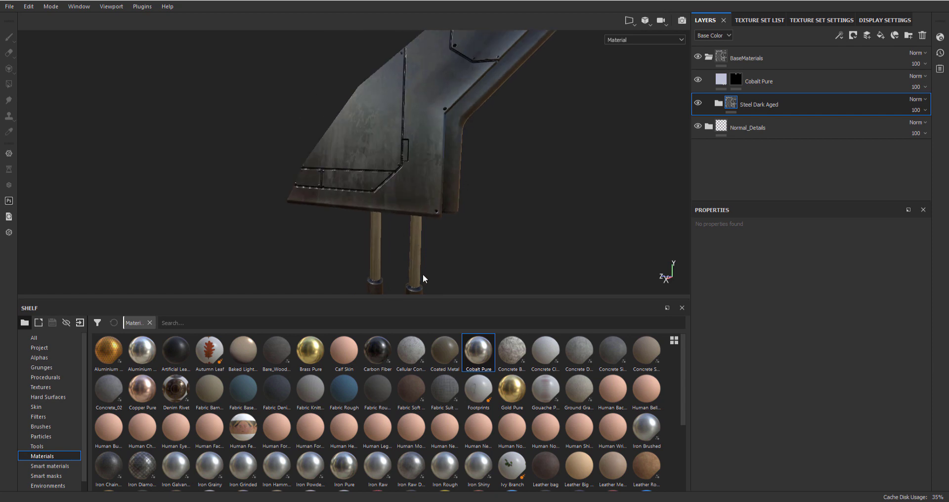
pyautogui.keyDown('alt'); pyautogui.moveTo(494, 284); pyautogui.dragTo(467, 234, button='middle'); pyautogui.keyUp('alt')
pyautogui.scroll(-3, 470, 230)
pyautogui.keyDown('alt'); pyautogui.moveTo(555, 218); pyautogui.dragTo(520, 167, button='middle'); pyautogui.keyUp('alt')
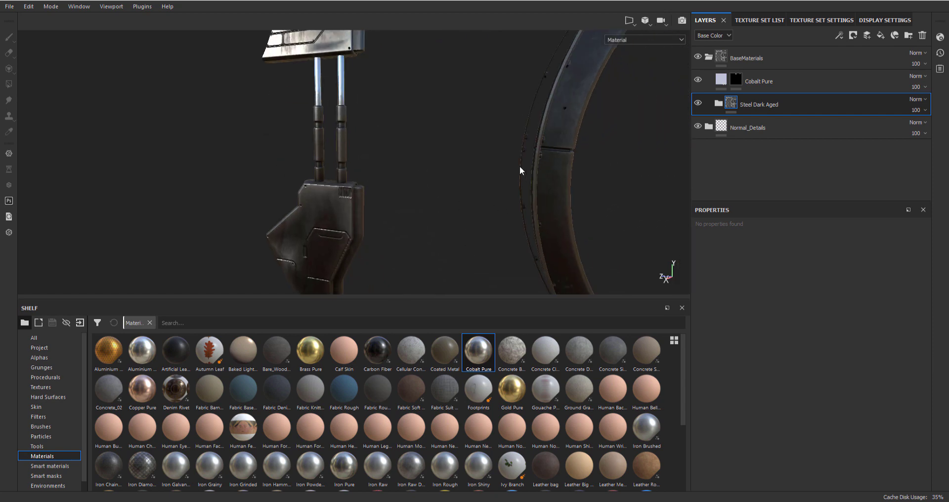
pyautogui.keyDown('alt'); pyautogui.moveTo(528, 177); pyautogui.dragTo(425, 184); pyautogui.keyUp('alt')
pyautogui.scroll(3, 420, 194)
# - Add a fill layer directly above Cobalt Pure in BaseMaterials and name it Blue
pyautogui.click(824, 83)
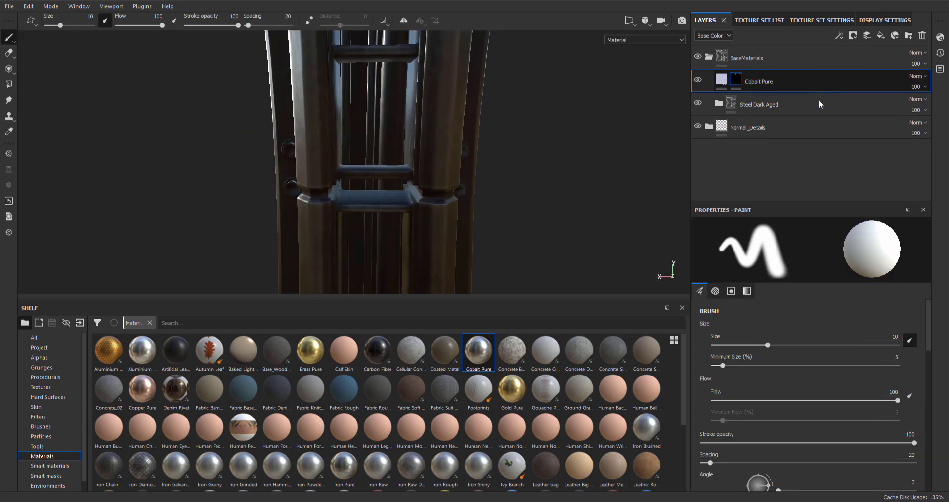
pyautogui.keyDown('alt'); pyautogui.moveTo(465, 112); pyautogui.dragTo(498, 108); pyautogui.keyUp('alt')
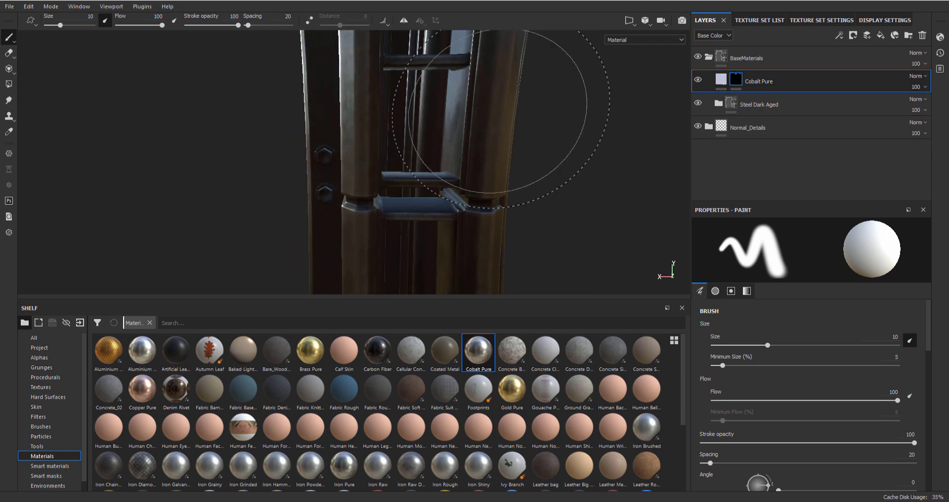
pyautogui.click(879, 34)
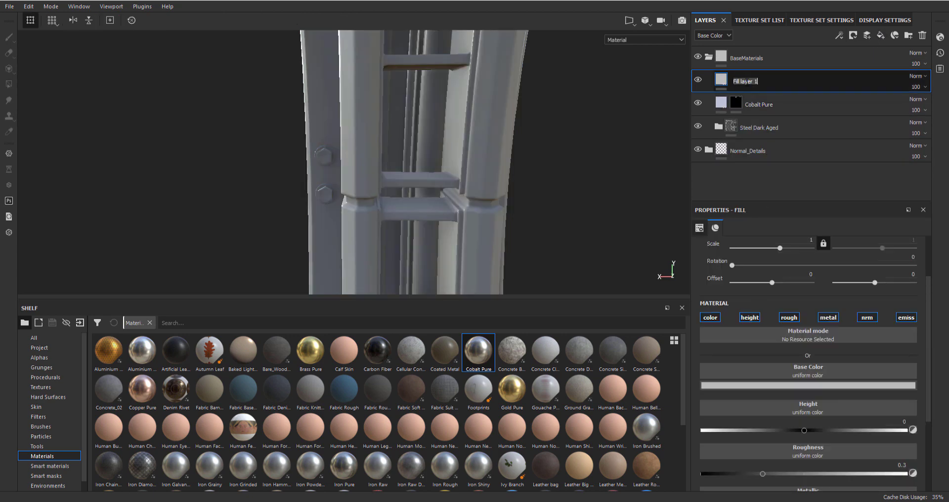
pyautogui.write('Blue')
pyautogui.press('Return')
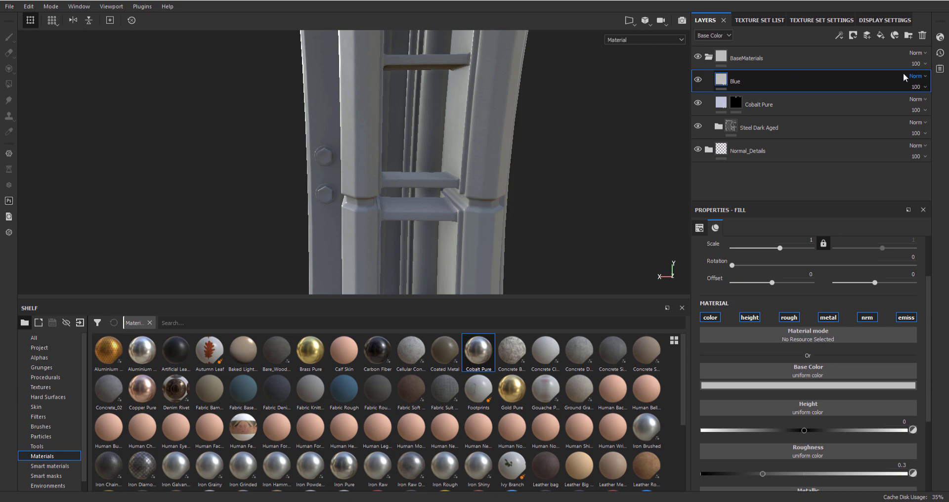
# - Disable the Blue layer's height, normal and emissive channels and set its roughness to 0.2010
pyautogui.click(749, 318)
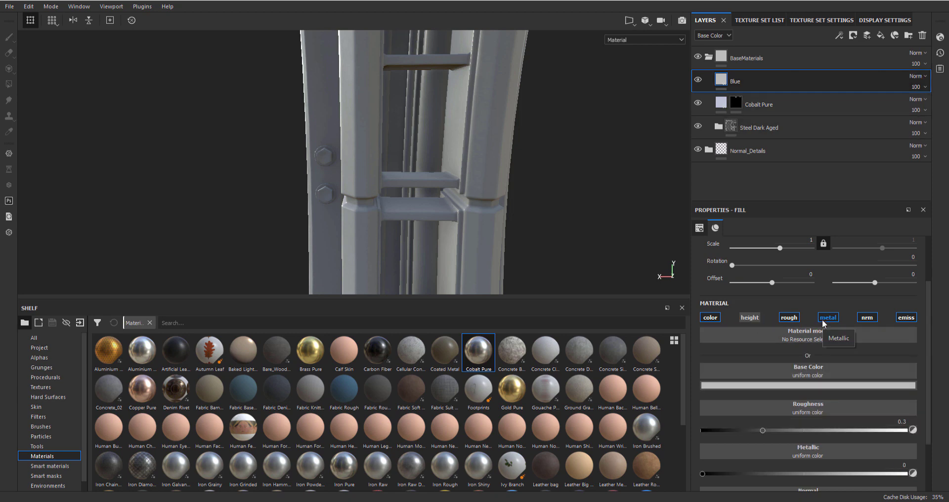
pyautogui.click(866, 317)
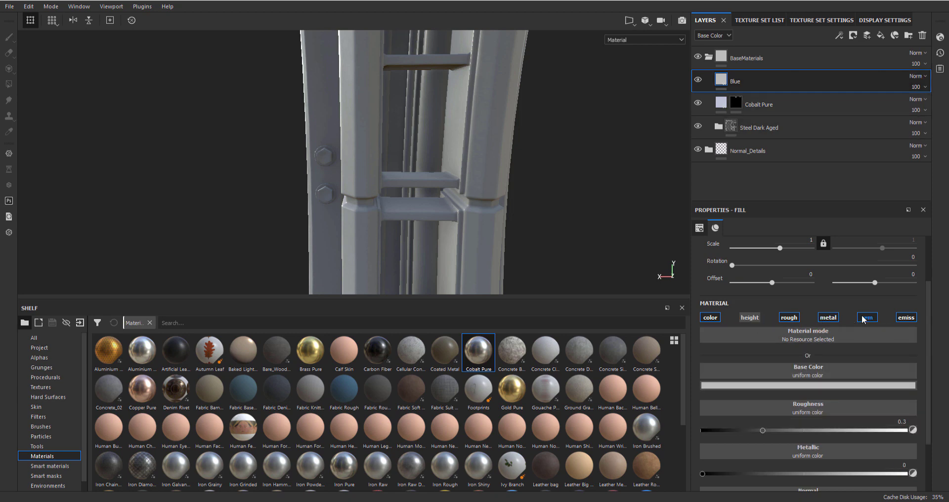
pyautogui.click(906, 317)
pyautogui.moveTo(764, 430)
pyautogui.mouseDown()
pyautogui.moveTo(844, 429)
pyautogui.moveTo(706, 404)
pyautogui.moveTo(743, 402)
pyautogui.mouseUp()
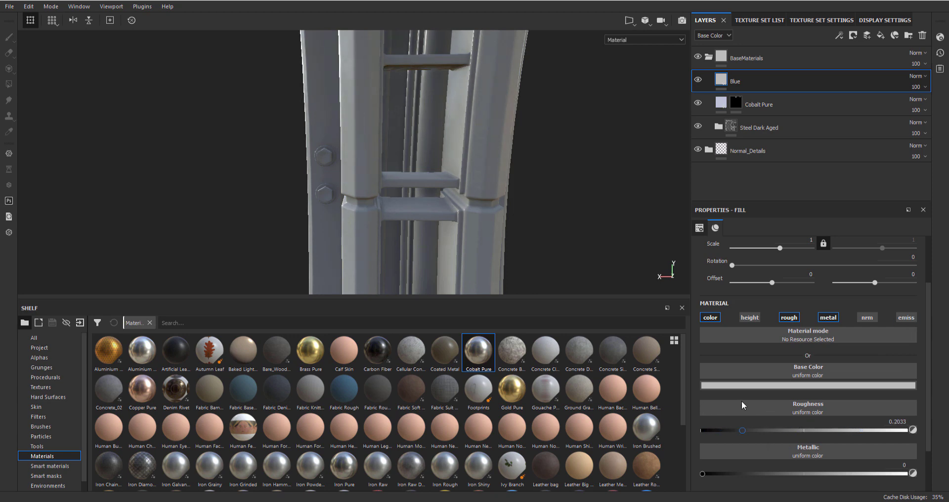
# - Change the Blue layer's base color to a muted medium-dark blue
pyautogui.click(753, 385)
pyautogui.click(846, 456)
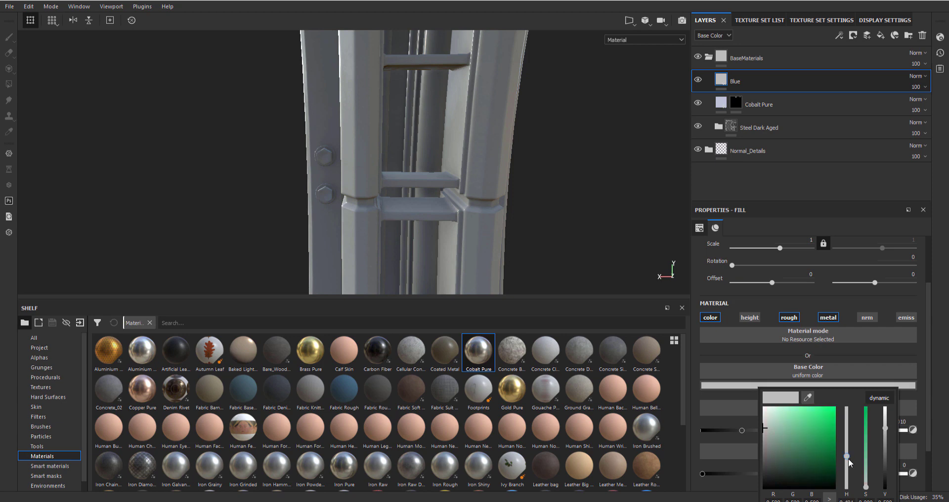
pyautogui.moveTo(848, 459); pyautogui.dragTo(847, 438)
pyautogui.moveTo(811, 418); pyautogui.dragTo(797, 444)
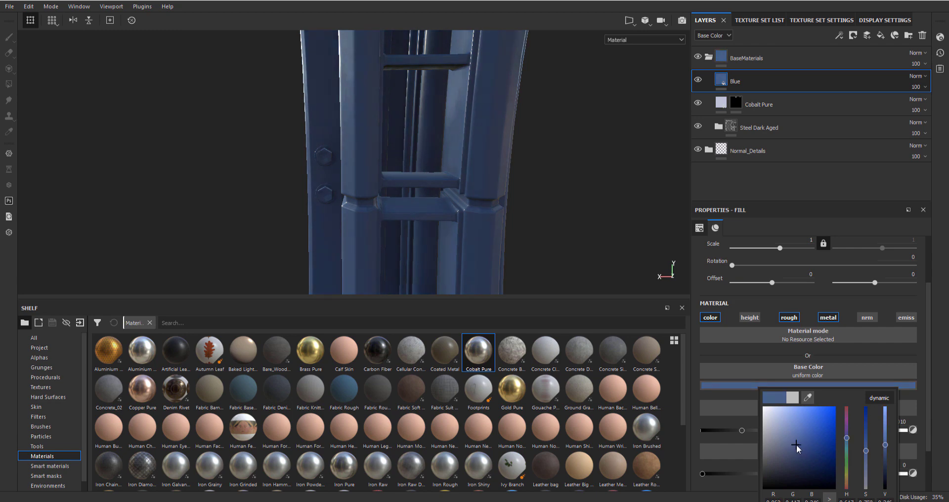
# - Duplicate the Blue fill layer and rename the copy Yellow
pyautogui.rightClick(742, 81)
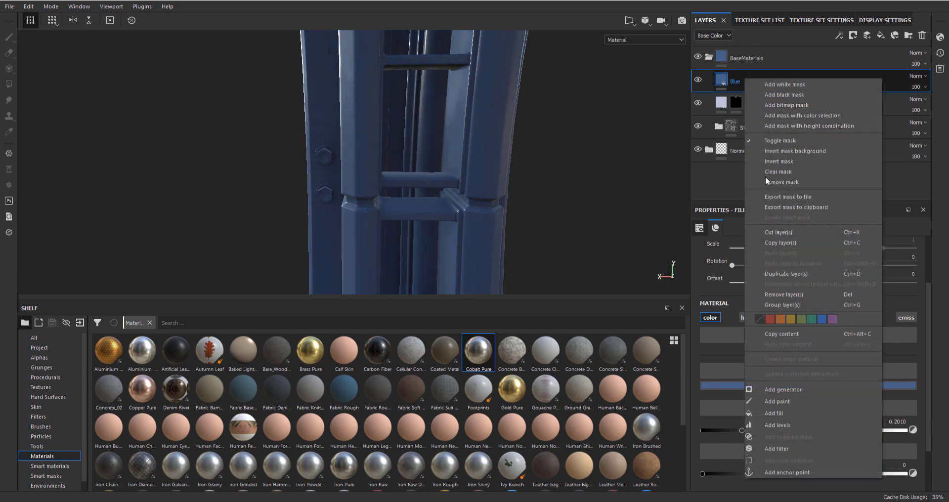
pyautogui.click(785, 273)
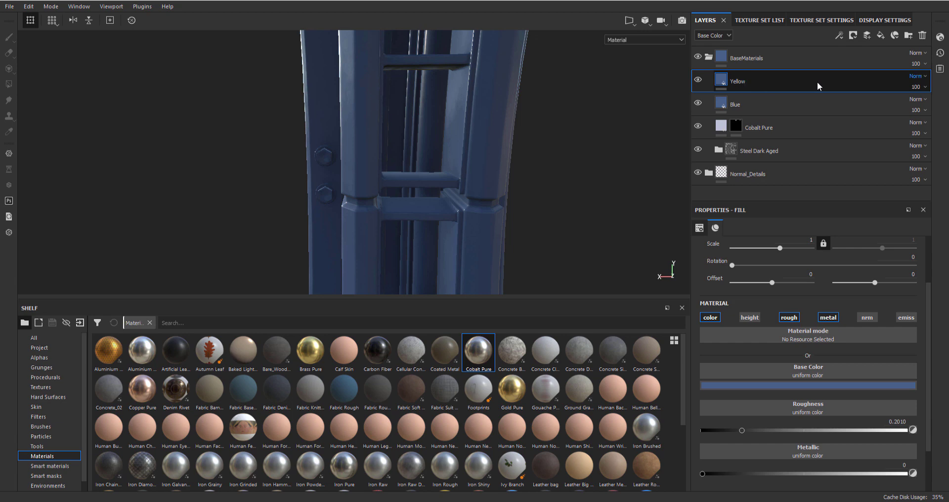
pyautogui.press('Return')
# - Change the Yellow layer's base color to a muted yellow with RGB 0.310, 0.236, 0.076
pyautogui.click(819, 385)
pyautogui.moveTo(892, 438); pyautogui.dragTo(899, 482)
pyautogui.click(854, 436)
pyautogui.moveTo(839, 434); pyautogui.dragTo(847, 438)
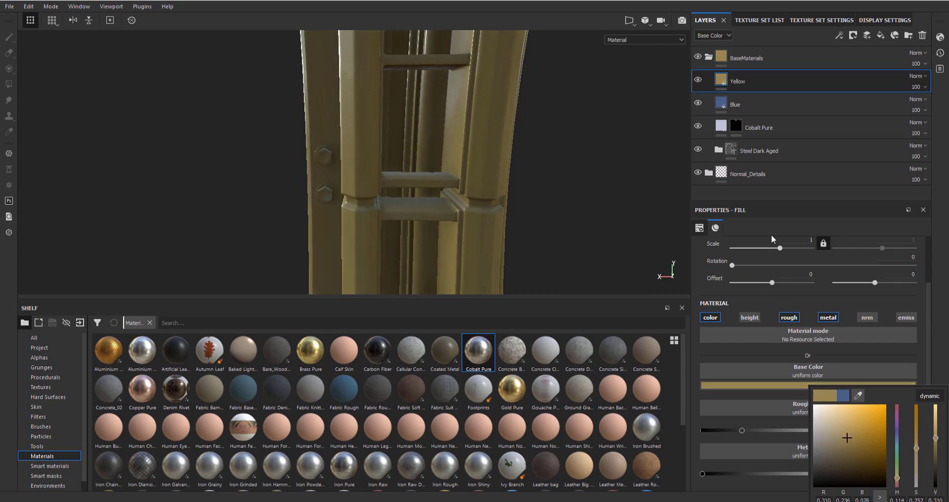
pyautogui.rightClick(764, 79)
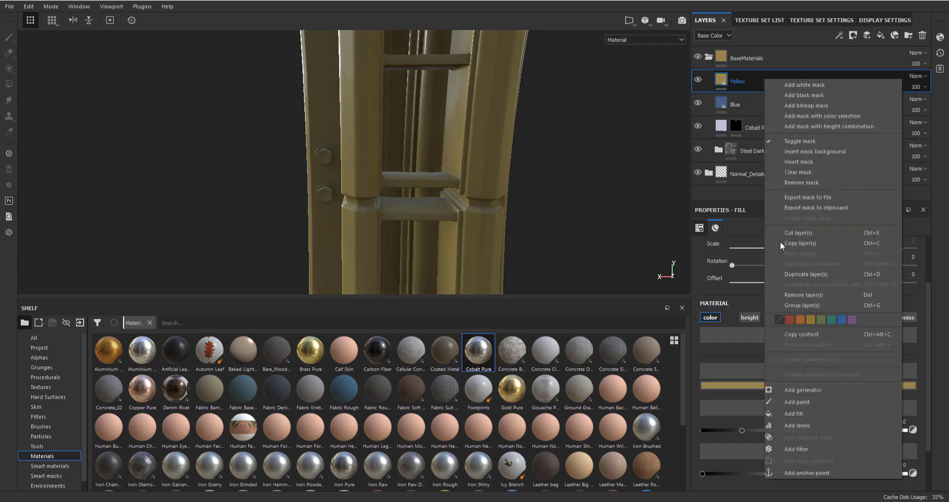
pyautogui.click(789, 274)
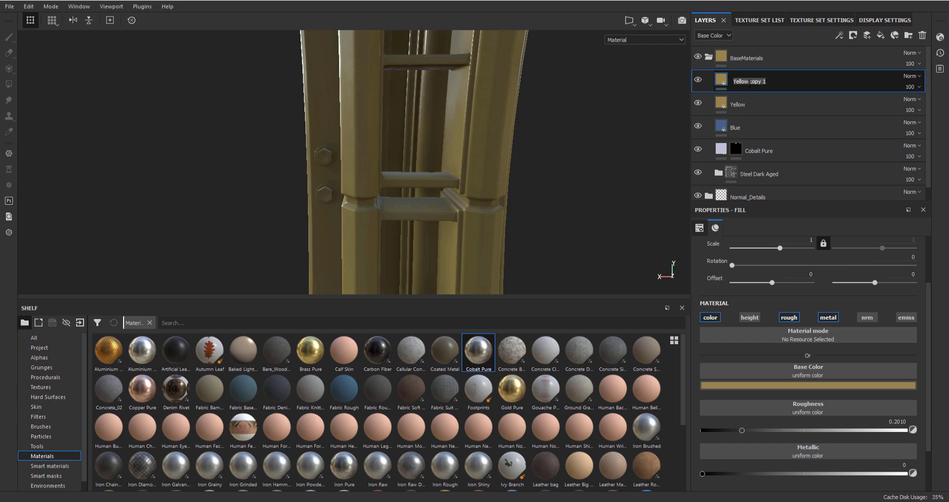
pyautogui.write('Rubber')
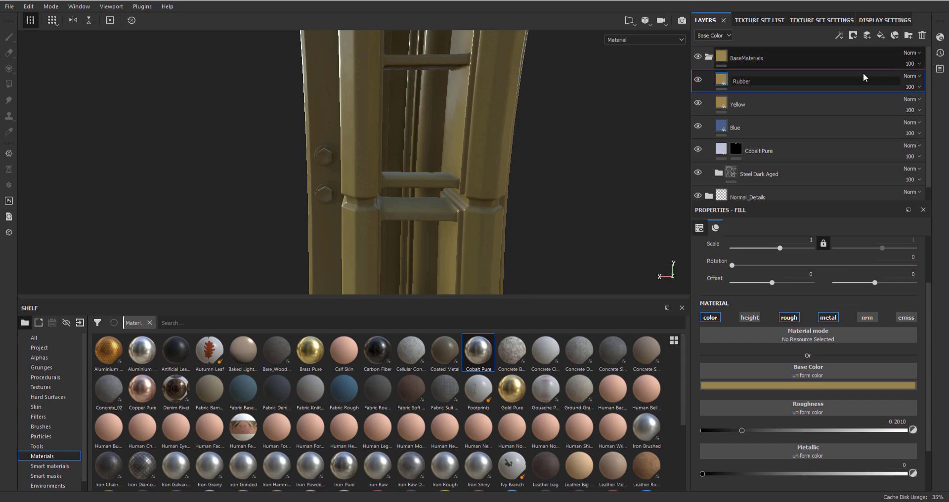
pyautogui.click(814, 105)
pyautogui.click(784, 76)
pyautogui.press('Delete')
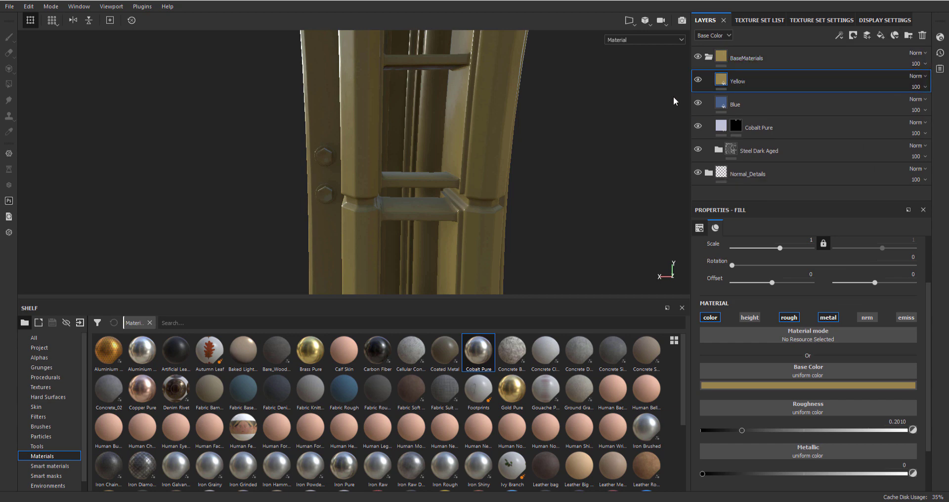
# - Add the Rubber Dry smart material above the Yellow layer in the BaseMaterials folder
pyautogui.click(52, 465)
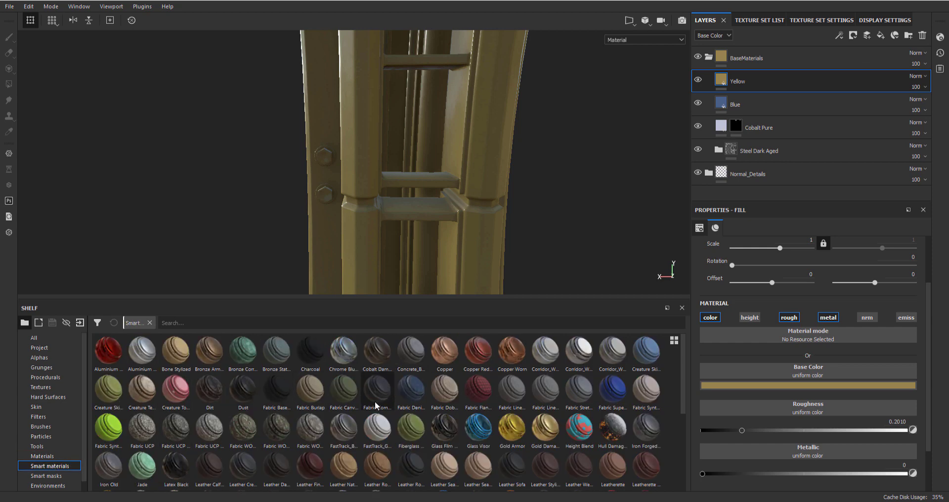
pyautogui.scroll(-2, 265, 431)
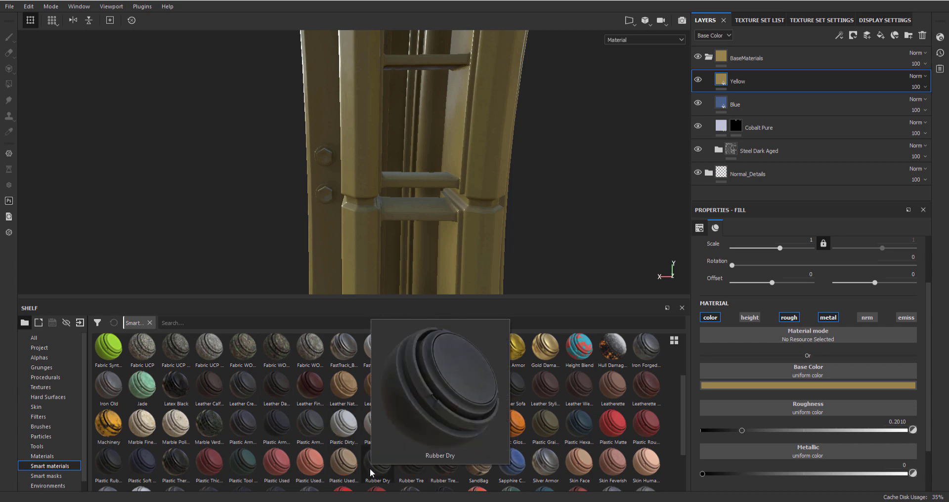
pyautogui.moveTo(377, 462); pyautogui.dragTo(801, 78)
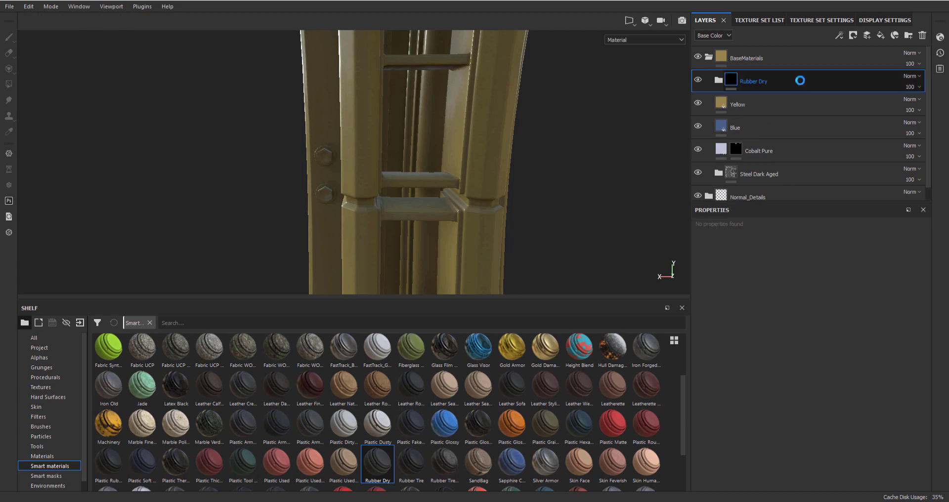
# - Add black masks to the Rubber Dry, Yellow and Blue layers
pyautogui.keyDown('alt'); pyautogui.moveTo(508, 135); pyautogui.dragTo(784, 76); pyautogui.keyUp('alt')
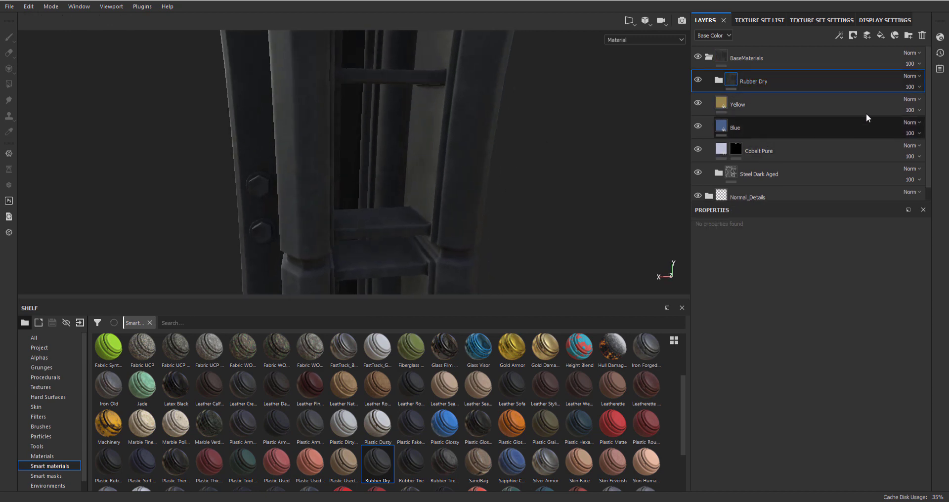
pyautogui.click(852, 34)
pyautogui.click(864, 58)
pyautogui.click(775, 98)
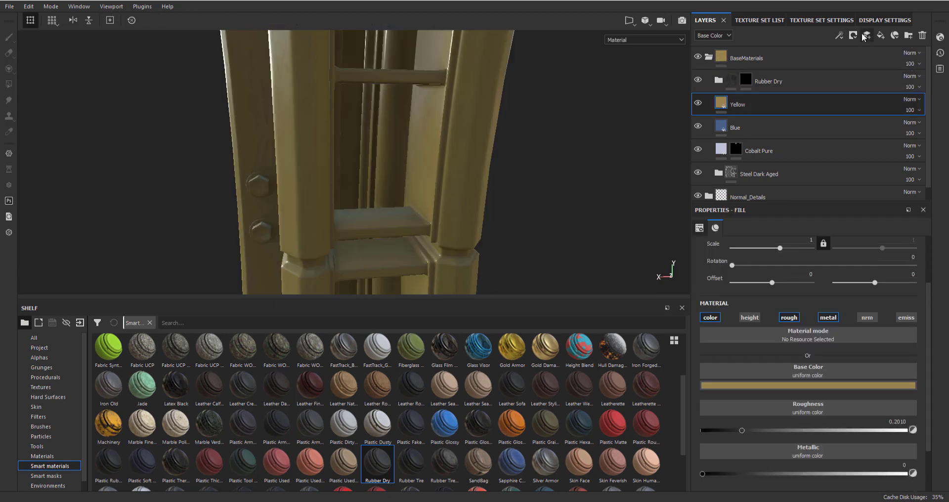
pyautogui.click(857, 36)
pyautogui.click(867, 58)
pyautogui.click(754, 119)
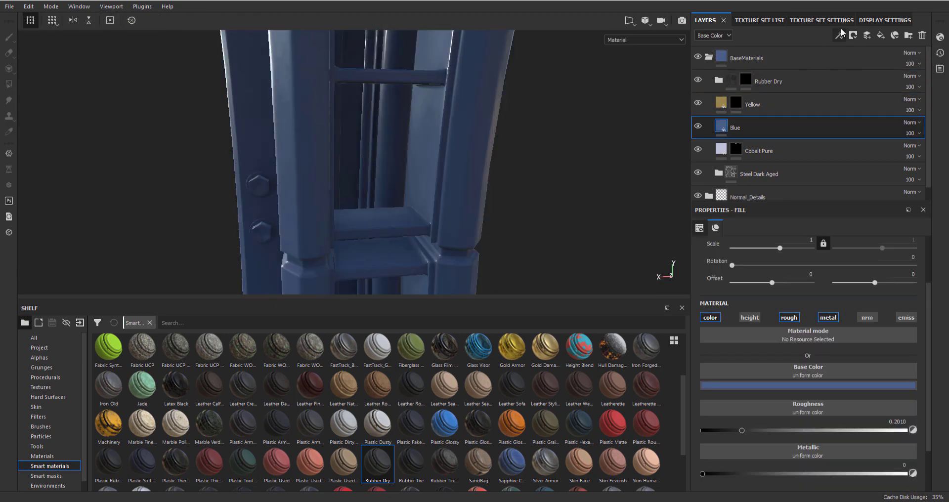
pyautogui.click(856, 37)
pyautogui.click(861, 58)
# - Reveal Rubber Dry on cables inside the door frame by filling its mask with Polygon Fill in mesh mode
pyautogui.click(784, 82)
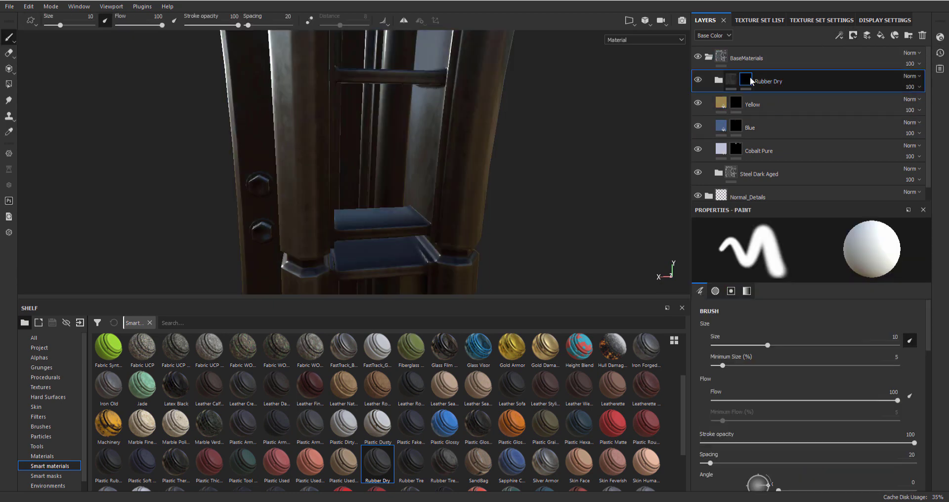
pyautogui.click(9, 85)
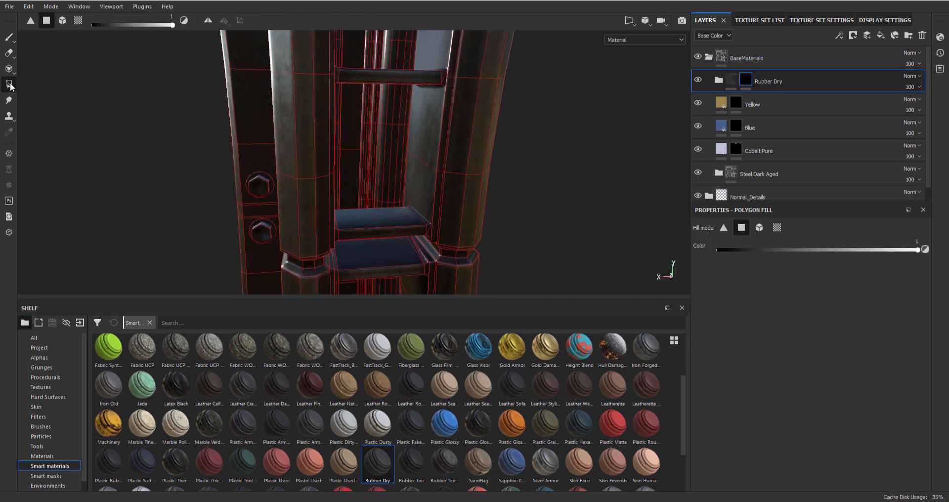
pyautogui.click(759, 227)
pyautogui.keyDown('alt'); pyautogui.moveTo(350, 159); pyautogui.dragTo(423, 130); pyautogui.keyUp('alt')
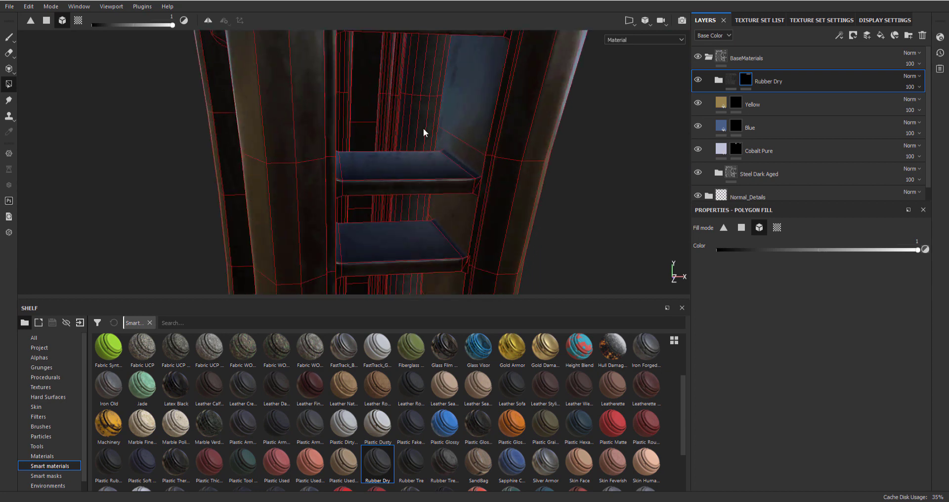
pyautogui.keyDown('alt'); pyautogui.moveTo(450, 117); pyautogui.dragTo(379, 120); pyautogui.keyUp('alt')
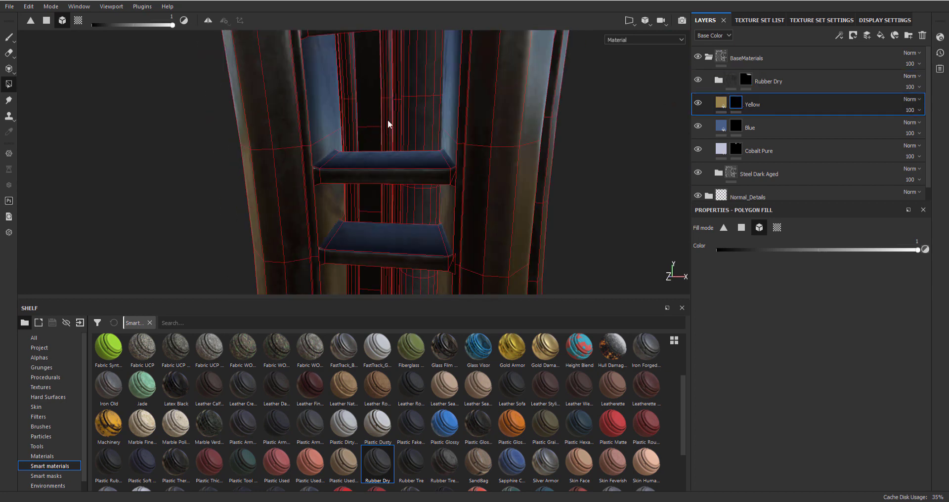
pyautogui.click(745, 79)
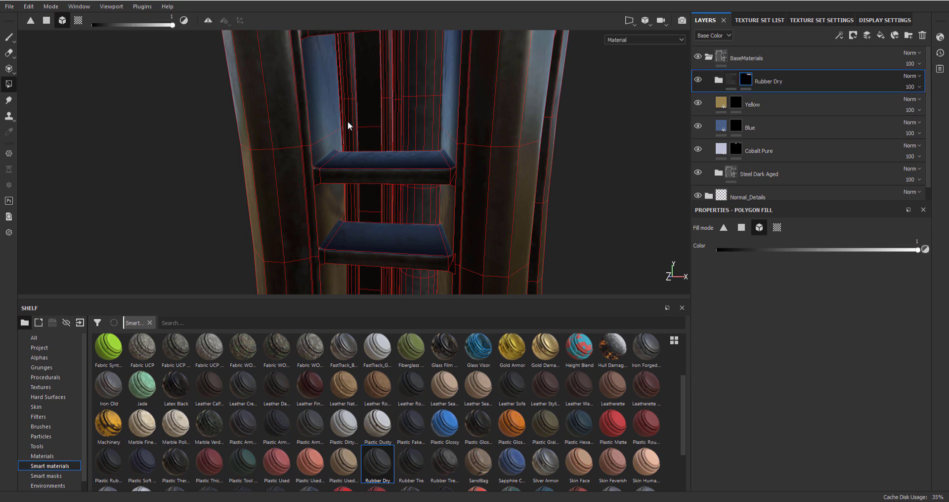
pyautogui.keyDown('alt'); pyautogui.moveTo(351, 126); pyautogui.dragTo(435, 148); pyautogui.keyUp('alt')
pyautogui.keyDown('alt'); pyautogui.moveTo(434, 148); pyautogui.dragTo(503, 168, button='middle'); pyautogui.keyUp('alt')
pyautogui.keyDown('alt'); pyautogui.moveTo(503, 168); pyautogui.dragTo(398, 143); pyautogui.keyUp('alt')
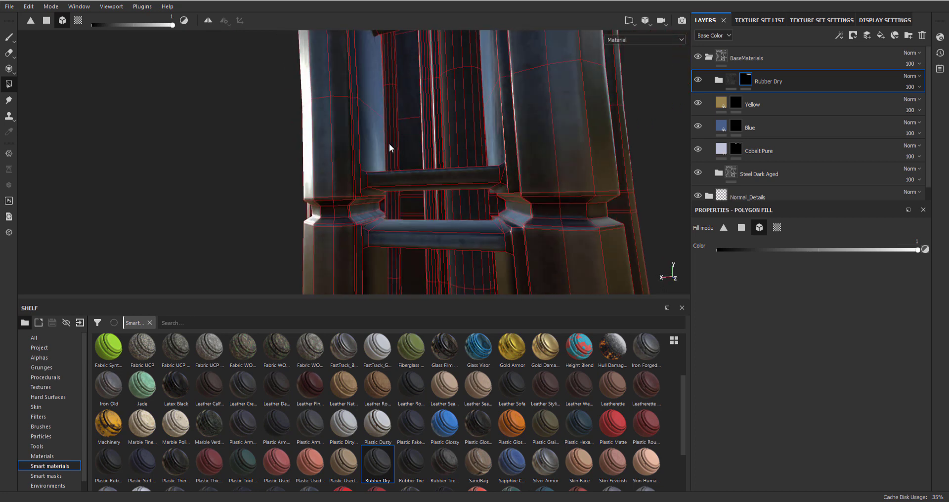
pyautogui.click(390, 135)
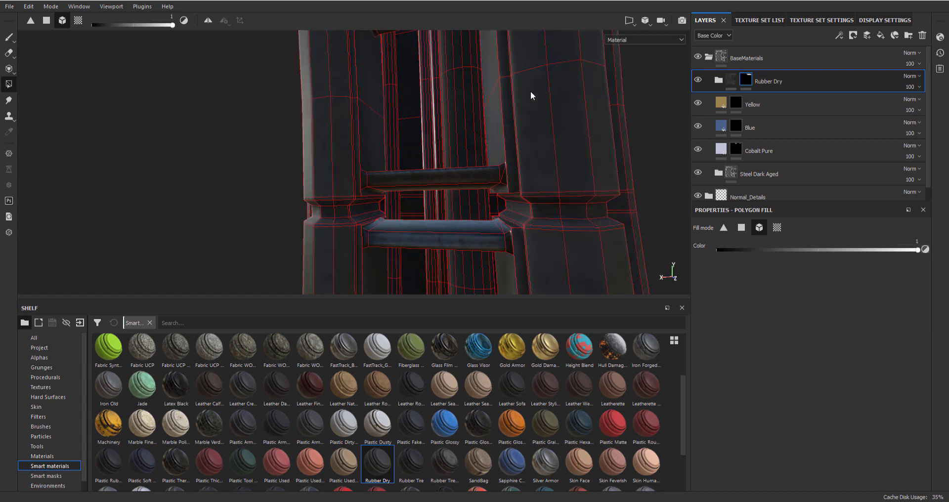
pyautogui.hotkey('ctrl', 'z')
# - Fill one thin cable behind the frame's rungs on the Yellow layer's mask
pyautogui.keyDown('alt'); pyautogui.moveTo(448, 111); pyautogui.dragTo(538, 115); pyautogui.keyUp('alt')
pyautogui.click(735, 103)
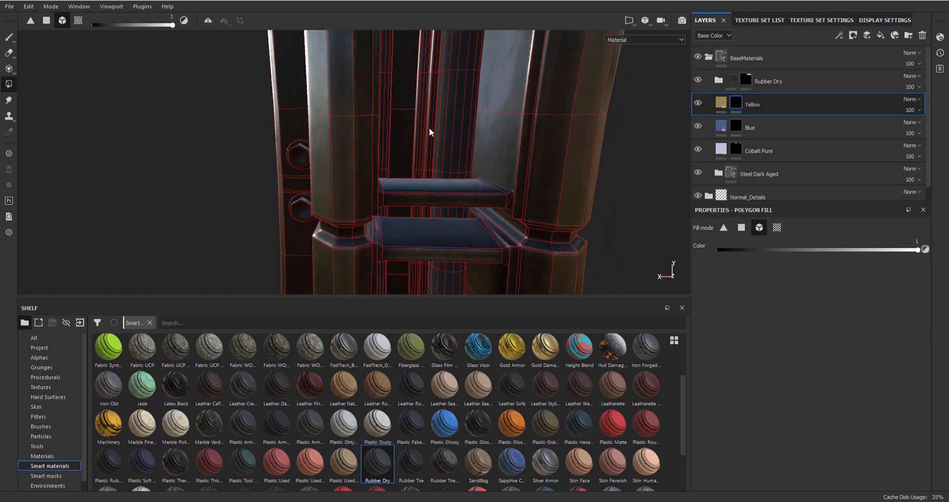
pyautogui.click(429, 129)
# - Fill another thin cable behind the frame's rungs on the Blue layer's mask
pyautogui.click(739, 124)
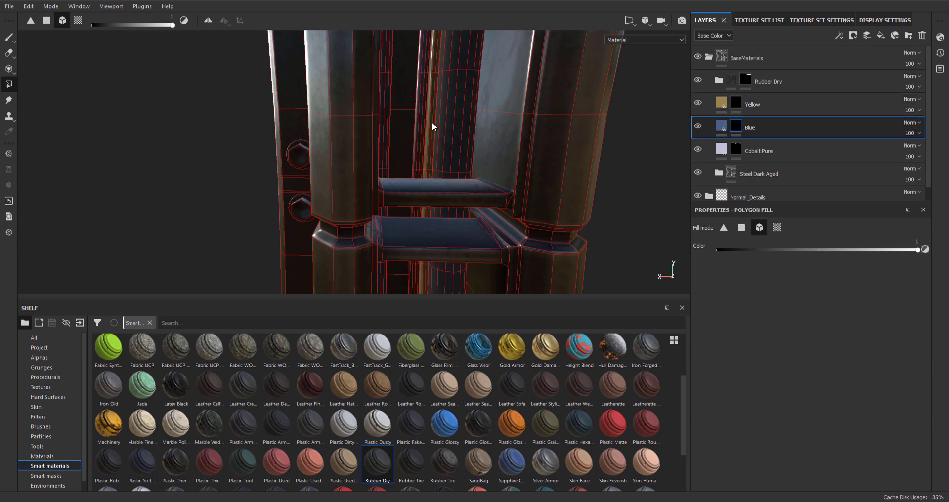
pyautogui.keyDown('alt'); pyautogui.moveTo(426, 120); pyautogui.dragTo(379, 128); pyautogui.keyUp('alt')
pyautogui.keyDown('alt'); pyautogui.moveTo(357, 98); pyautogui.dragTo(379, 167, button='right'); pyautogui.keyUp('alt')
pyautogui.keyDown('alt'); pyautogui.moveTo(357, 79); pyautogui.dragTo(365, 135, button='right'); pyautogui.keyUp('alt')
pyautogui.keyDown('alt'); pyautogui.moveTo(364, 136); pyautogui.dragTo(381, 180); pyautogui.keyUp('alt')
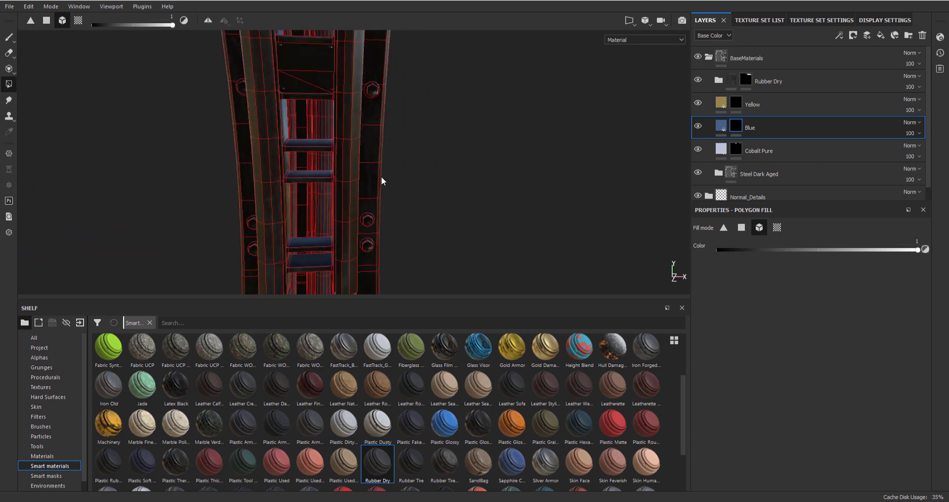
pyautogui.keyDown('alt'); pyautogui.moveTo(381, 180); pyautogui.dragTo(394, 192, button='right'); pyautogui.keyUp('alt')
pyautogui.keyDown('alt'); pyautogui.moveTo(393, 193); pyautogui.dragTo(399, 153); pyautogui.keyUp('alt')
pyautogui.click(392, 150)
# - Fill the thin cable beside the blue one on the Yellow layer's mask, then return to the Paint tool
pyautogui.click(737, 105)
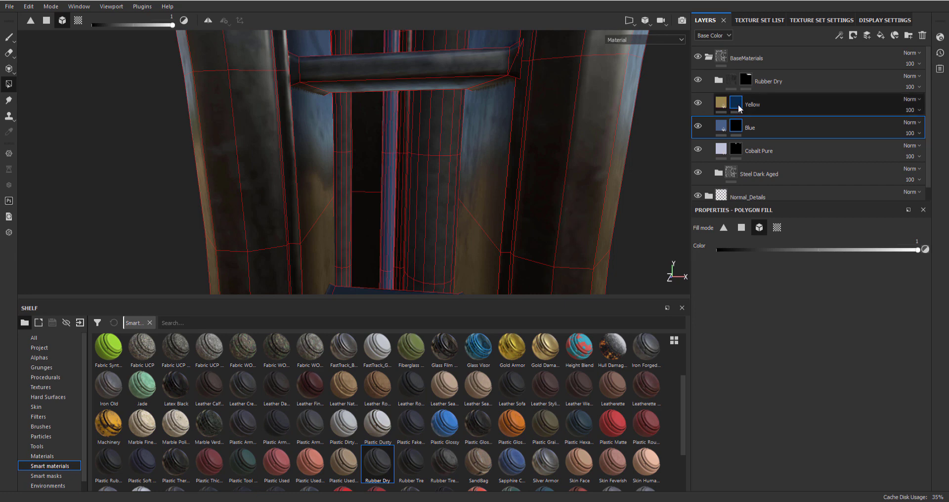
pyautogui.click(404, 140)
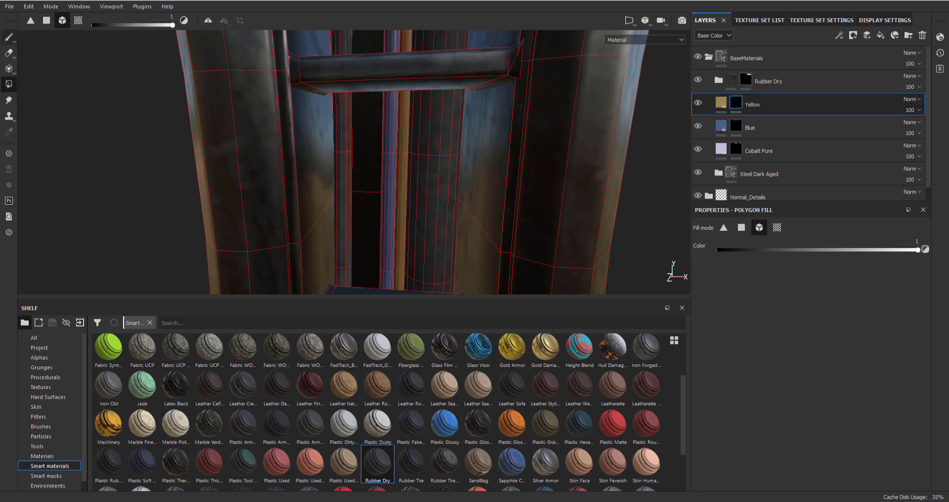
pyautogui.click(8, 37)
# - Examine the door ring, the piston rods and the vented piston housing with the base materials applied
pyautogui.scroll(-5, 457, 158)
pyautogui.keyDown('alt'); pyautogui.moveTo(457, 158); pyautogui.dragTo(49, 128); pyautogui.keyUp('alt')
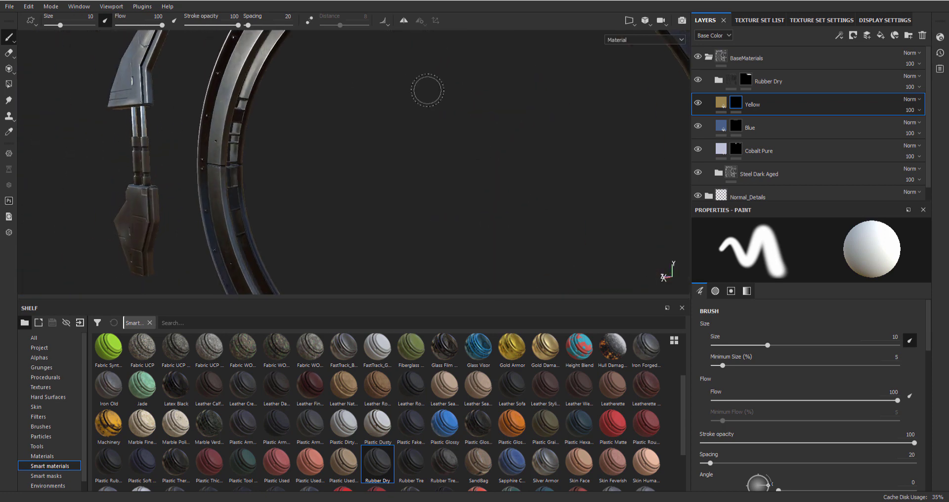
pyautogui.keyDown('alt'); pyautogui.moveTo(425, 91); pyautogui.dragTo(320, 161); pyautogui.keyUp('alt')
pyautogui.keyDown('alt'); pyautogui.moveTo(320, 161); pyautogui.dragTo(369, 140, button='middle'); pyautogui.keyUp('alt')
pyautogui.keyDown('alt'); pyautogui.moveTo(369, 141); pyautogui.dragTo(313, 198); pyautogui.keyUp('alt')
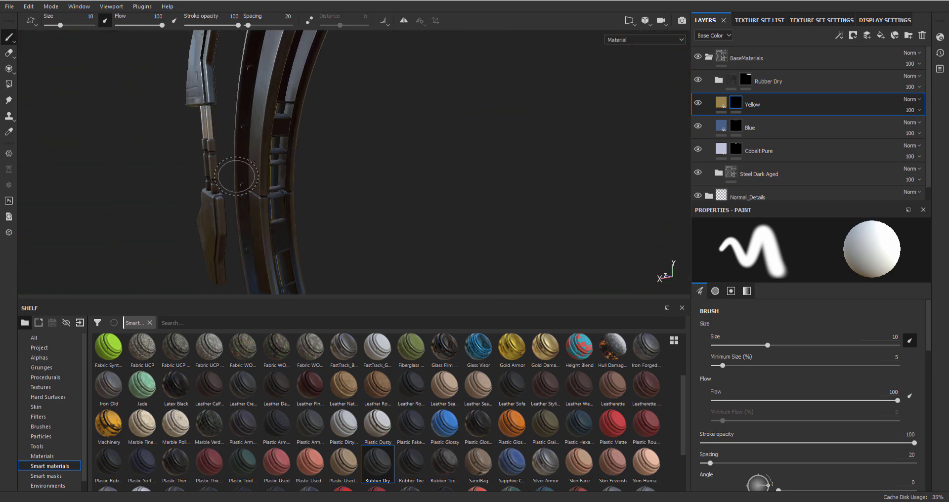
pyautogui.keyDown('alt'); pyautogui.moveTo(235, 176); pyautogui.dragTo(281, 159); pyautogui.keyUp('alt')
pyautogui.scroll(2, 282, 158)
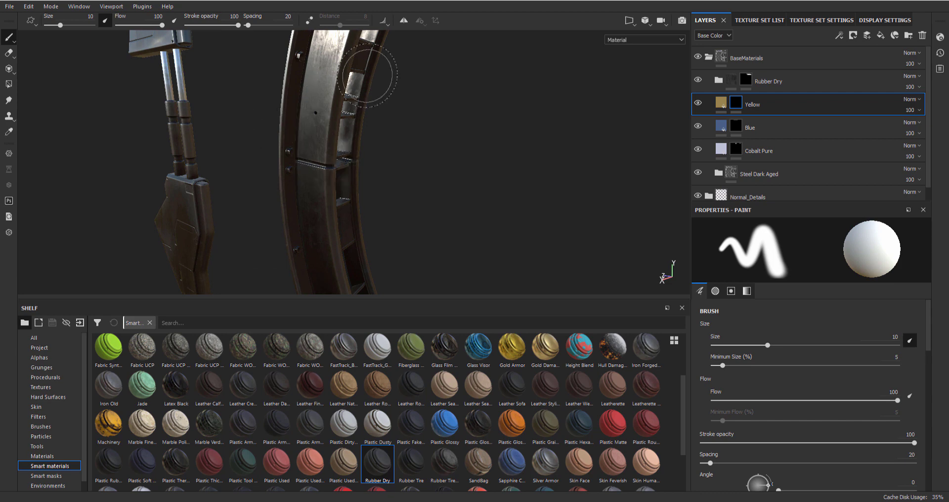
pyautogui.press('alt')
pyautogui.keyDown('alt'); pyautogui.moveTo(315, 145); pyautogui.dragTo(282, 74, button='right'); pyautogui.keyUp('alt')
pyautogui.keyDown('alt'); pyautogui.moveTo(281, 74); pyautogui.dragTo(370, 119); pyautogui.keyUp('alt')
pyautogui.keyDown('alt'); pyautogui.moveTo(346, 91); pyautogui.dragTo(381, 83, button='middle'); pyautogui.keyUp('alt')
pyautogui.keyDown('alt'); pyautogui.moveTo(381, 83); pyautogui.dragTo(402, 216, button='right'); pyautogui.keyUp('alt')
pyautogui.moveTo(402, 216)
pyautogui.keyDown('alt'); pyautogui.mouseDown()
pyautogui.moveTo(201, 214)
pyautogui.moveTo(222, 193)
pyautogui.moveTo(381, 199)
pyautogui.moveTo(494, 165)
pyautogui.moveTo(571, 194)
pyautogui.moveTo(394, 81)
pyautogui.moveTo(356, 169)
pyautogui.moveTo(425, 104)
pyautogui.moveTo(384, 85)
pyautogui.moveTo(371, 229)
pyautogui.mouseUp(); pyautogui.keyUp('alt')
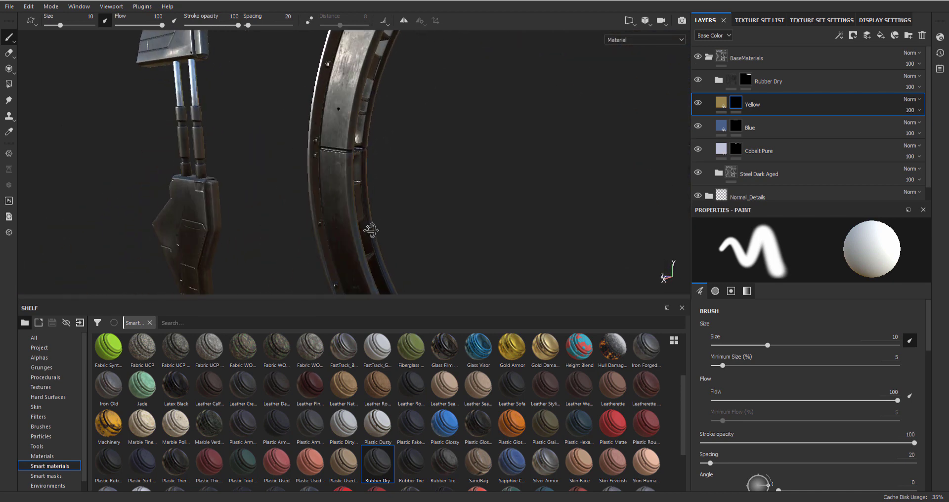
pyautogui.keyDown('shift'); pyautogui.moveTo(370, 229); pyautogui.dragTo(881, 153, button='right'); pyautogui.keyUp('shift')
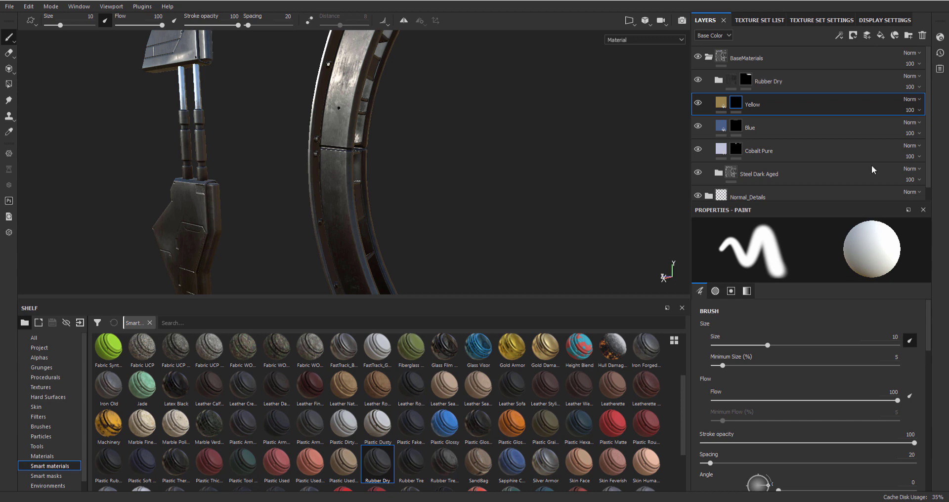
pyautogui.keyDown('alt'); pyautogui.moveTo(267, 177); pyautogui.dragTo(441, 137, button='middle'); pyautogui.keyUp('alt')
pyautogui.keyDown('alt'); pyautogui.moveTo(440, 138); pyautogui.dragTo(329, 254, button='right'); pyautogui.keyUp('alt')
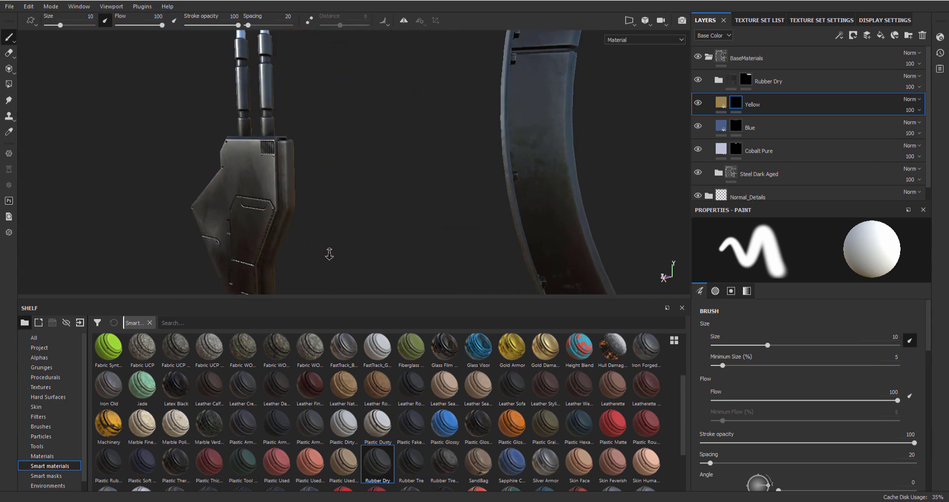
pyautogui.keyDown('alt'); pyautogui.moveTo(329, 254); pyautogui.dragTo(232, 210); pyautogui.keyUp('alt')
pyautogui.keyDown('alt'); pyautogui.moveTo(232, 210); pyautogui.dragTo(395, 188, button='middle'); pyautogui.keyUp('alt')
pyautogui.keyDown('alt'); pyautogui.moveTo(395, 187); pyautogui.dragTo(441, 195, button='right'); pyautogui.keyUp('alt')
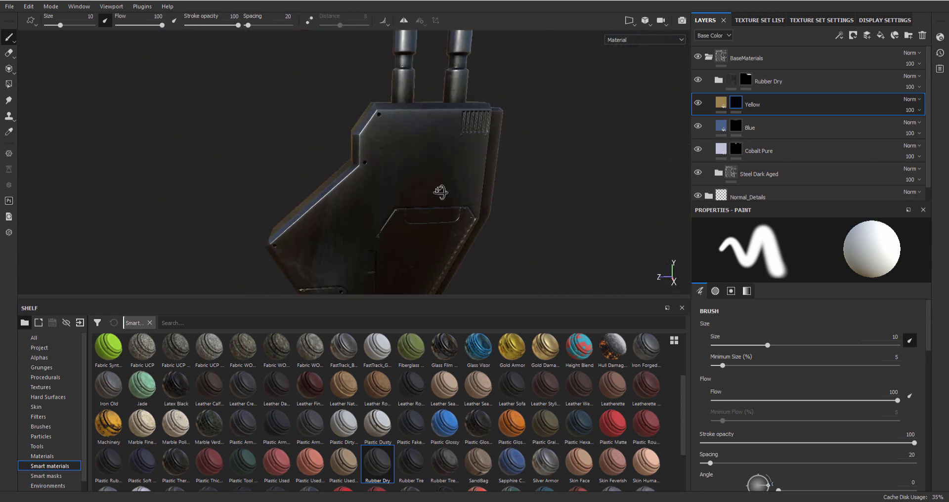
# - Create a folder named Lights above Rubber Dry and add a fill layer named Blue Lights inside it
pyautogui.click(870, 84)
pyautogui.click(908, 35)
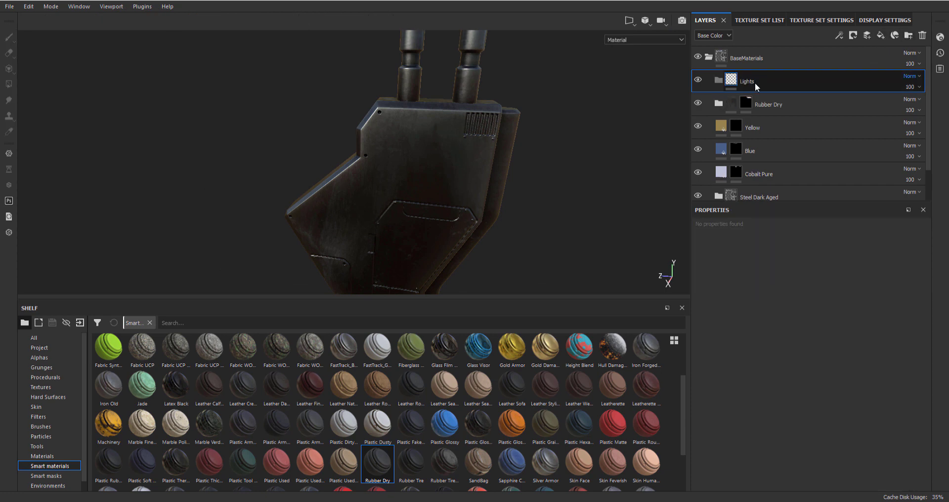
pyautogui.click(881, 34)
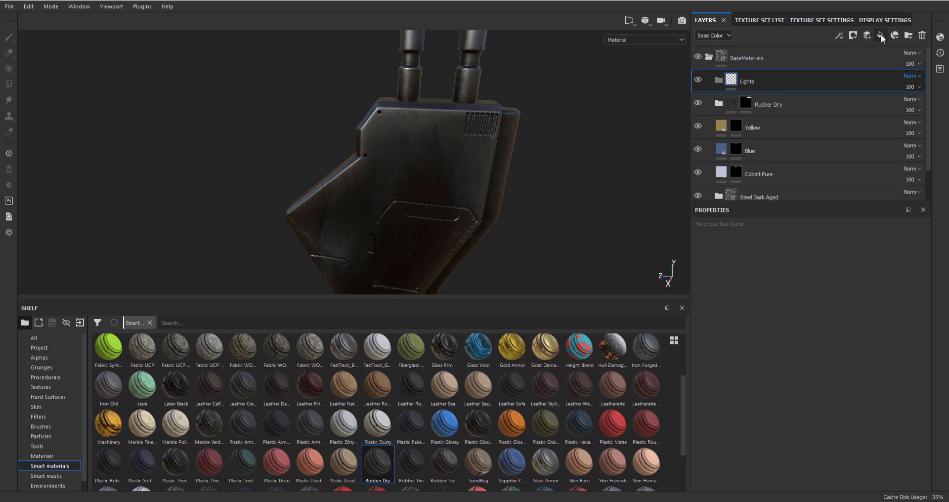
pyautogui.moveTo(771, 100); pyautogui.dragTo(757, 107)
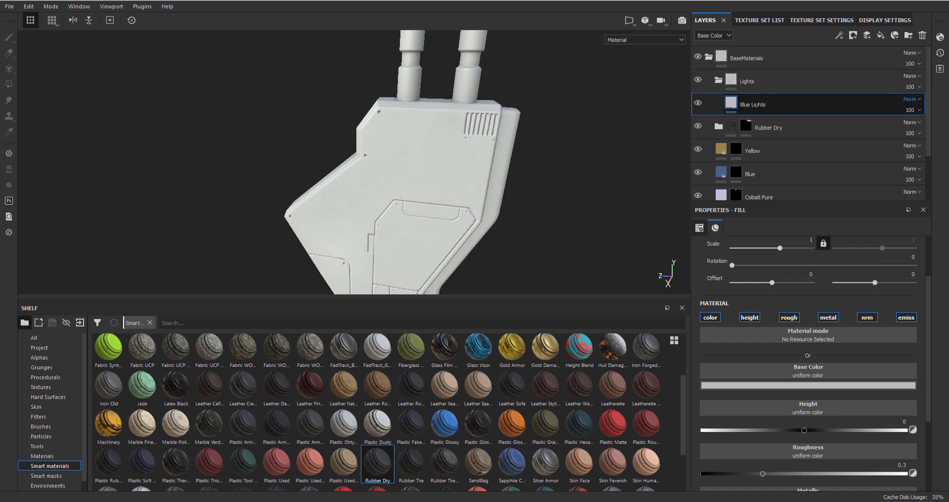
pyautogui.press('Return')
# - Change the Blue Lights layer's base color to a bright blue with RGB 0.013, 0.362, 0.608
pyautogui.keyDown('alt'); pyautogui.moveTo(402, 123); pyautogui.dragTo(425, 92); pyautogui.keyUp('alt')
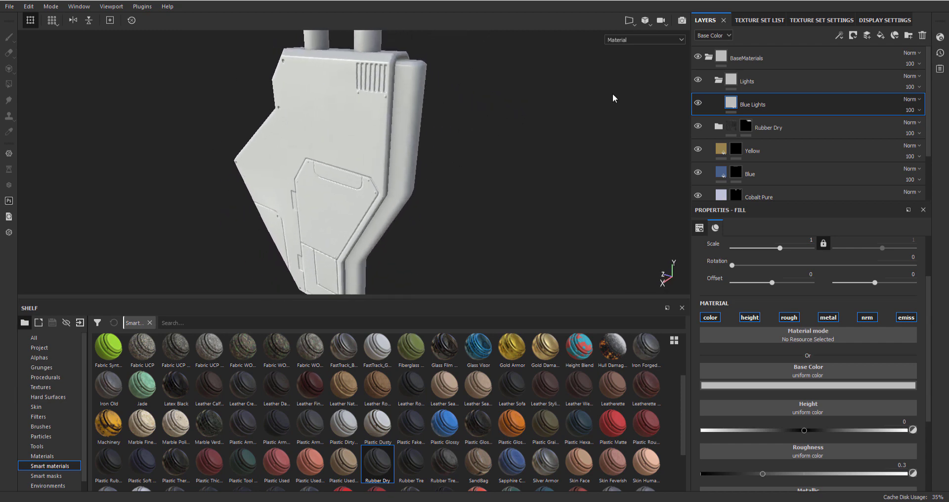
pyautogui.scroll(-2, 781, 296)
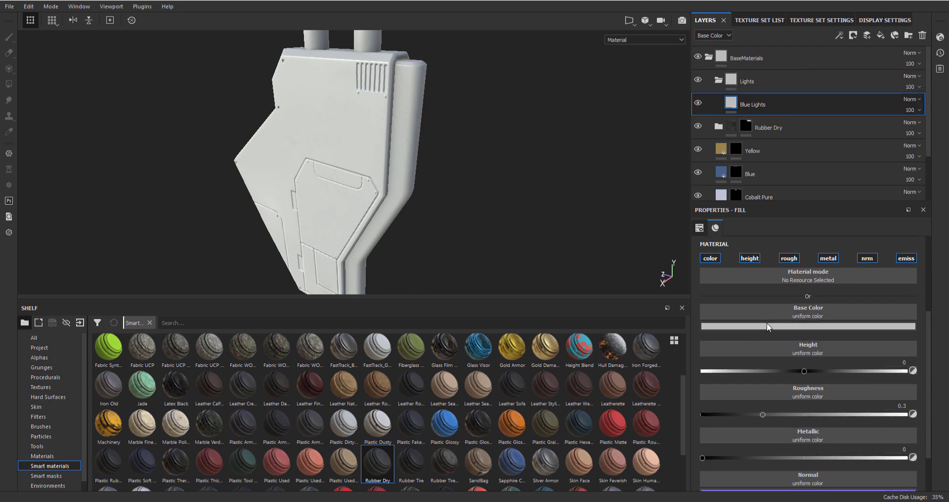
pyautogui.click(766, 327)
pyautogui.moveTo(854, 422); pyautogui.dragTo(851, 381)
pyautogui.moveTo(819, 353); pyautogui.dragTo(861, 378)
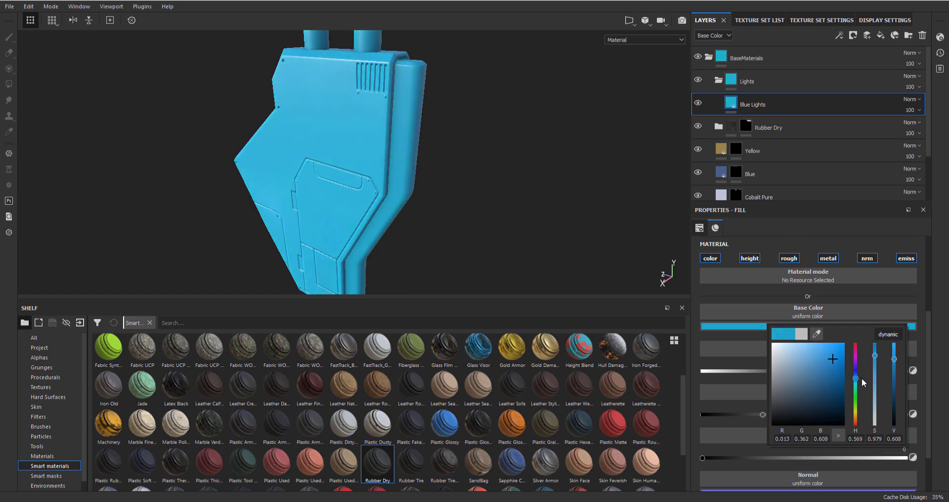
# - Set the Blue Lights layer's roughness to 0.0383 and disable its height and normal channels
pyautogui.click(758, 301)
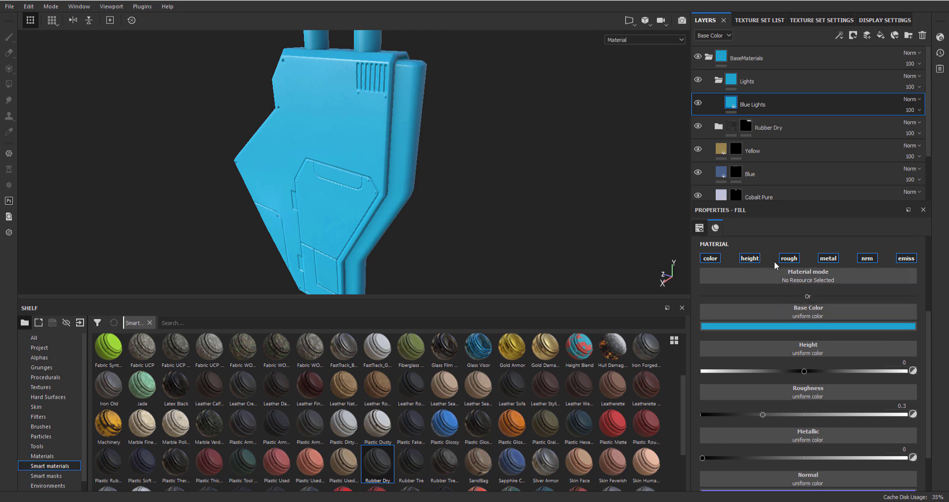
pyautogui.moveTo(764, 416); pyautogui.dragTo(708, 404)
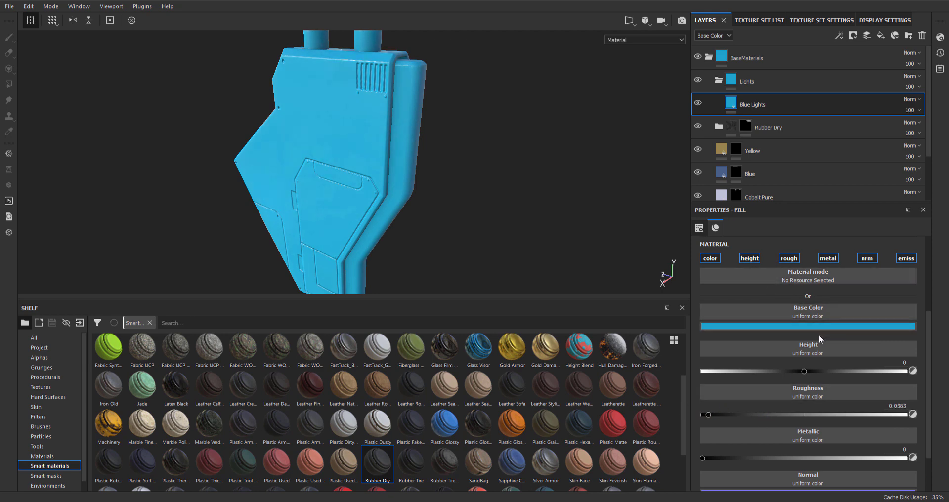
pyautogui.click(749, 258)
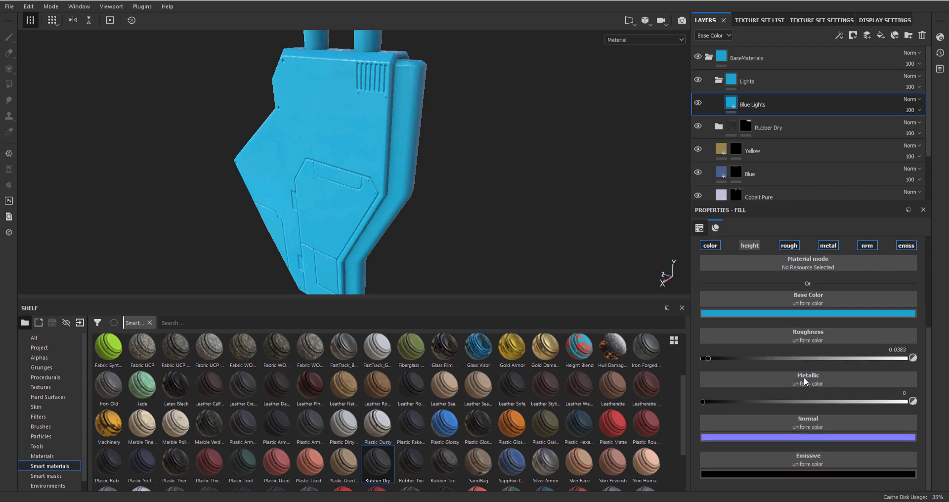
pyautogui.click(869, 245)
pyautogui.scroll(2, 725, 403)
pyautogui.scroll(-2, 768, 394)
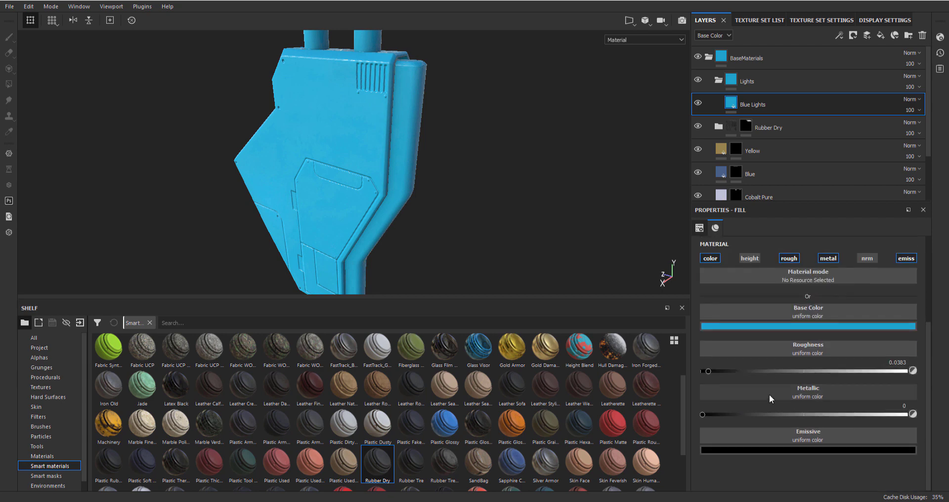
# - Set the Blue Lights layer's emissive color by sampling its blue base color with the eyedropper
pyautogui.click(775, 449)
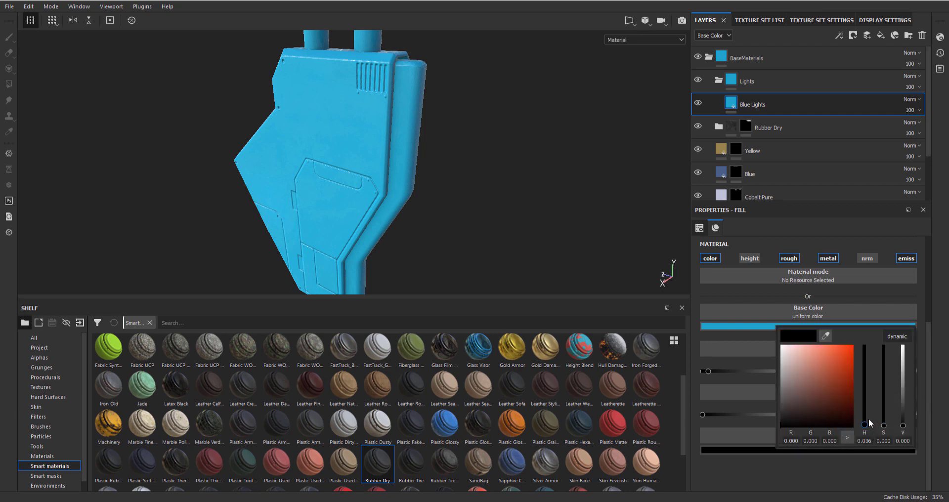
pyautogui.moveTo(870, 424); pyautogui.dragTo(864, 384)
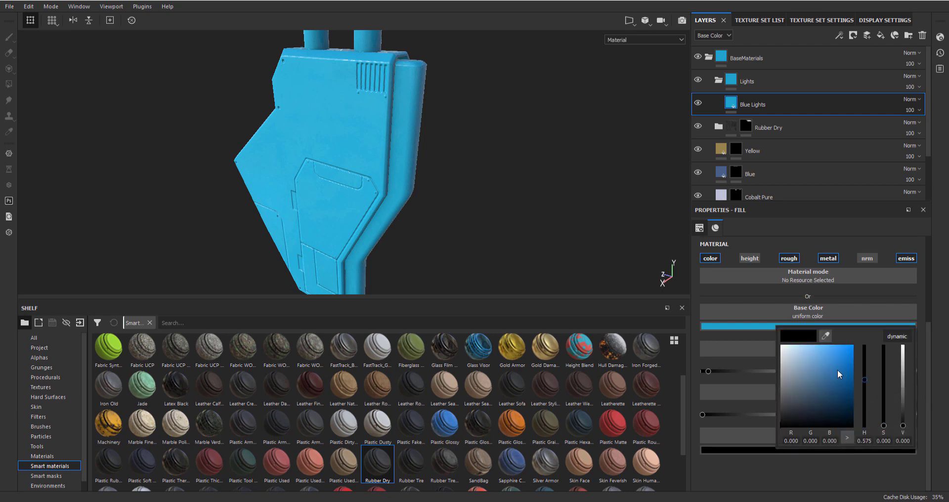
pyautogui.click(824, 337)
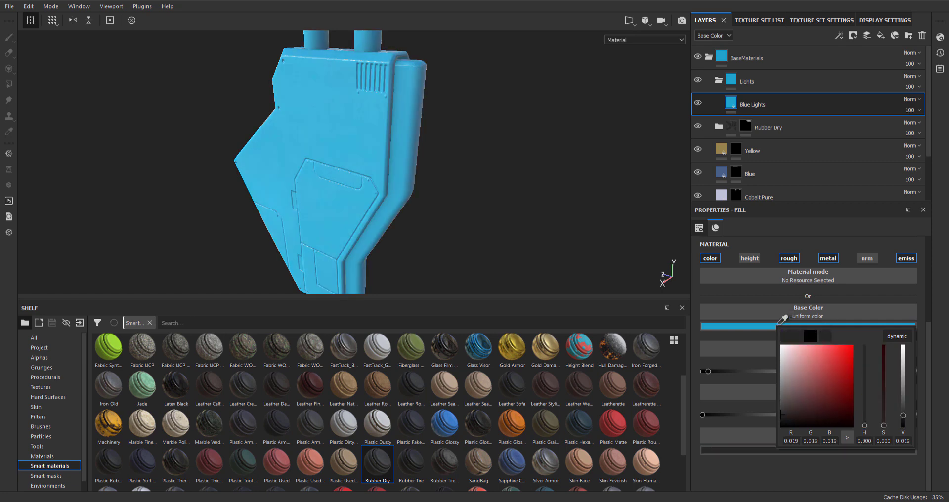
pyautogui.click(772, 323)
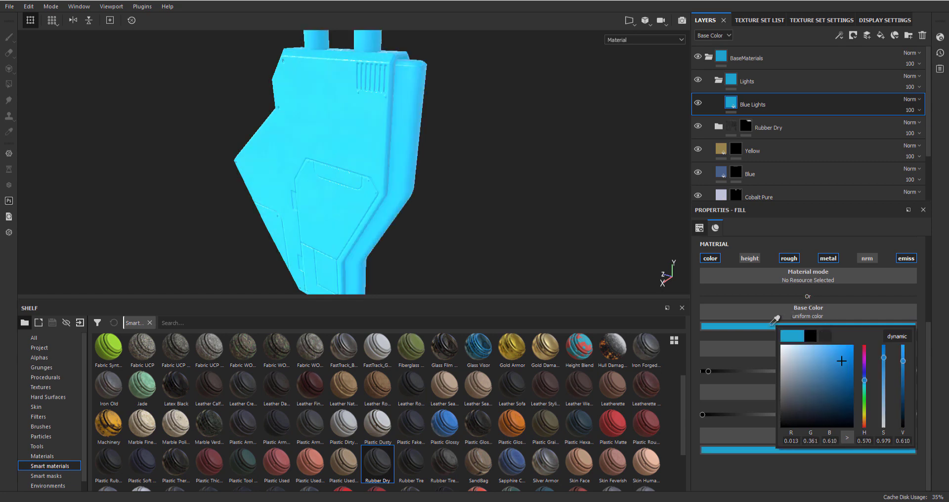
pyautogui.click(758, 460)
pyautogui.keyDown('alt'); pyautogui.moveTo(544, 203); pyautogui.dragTo(381, 142); pyautogui.keyUp('alt')
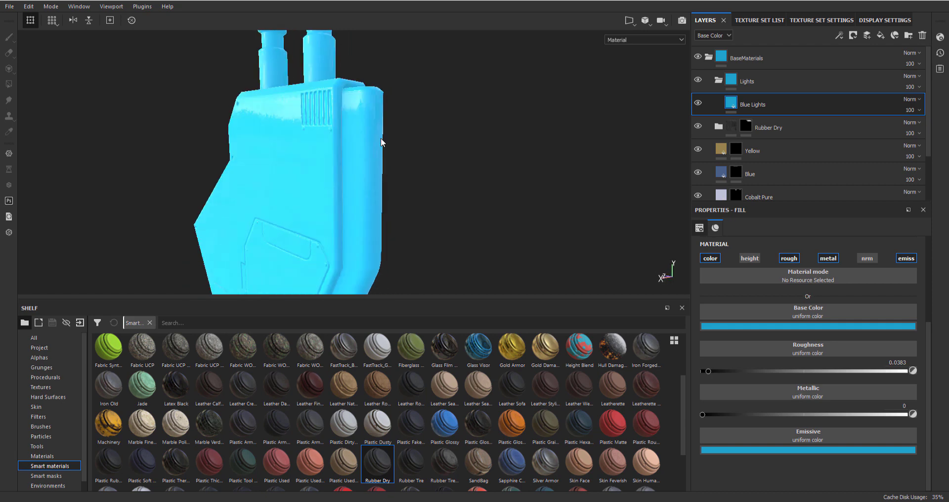
# - Brighten the Blue Lights layer's emissive color to RGB 0.023, 0.446, 0.749
pyautogui.click(744, 449)
pyautogui.click(804, 352)
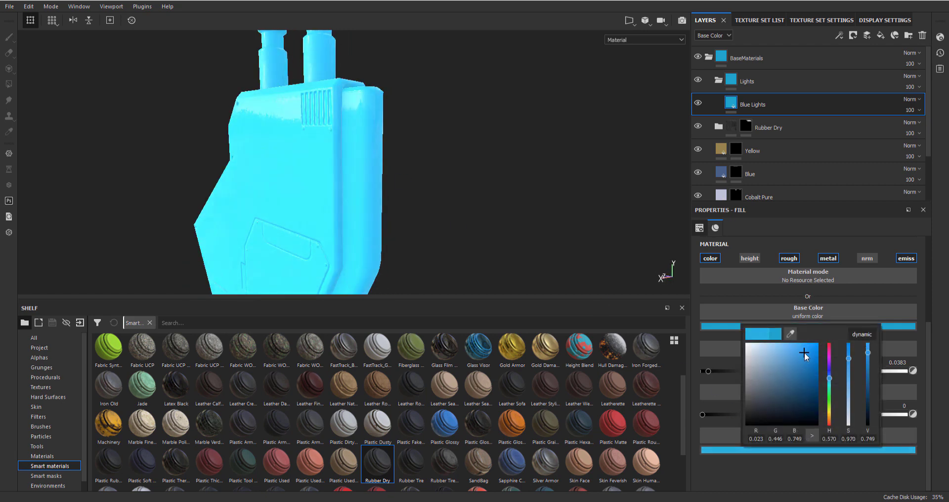
pyautogui.click(734, 470)
pyautogui.keyDown('alt'); pyautogui.moveTo(375, 184); pyautogui.dragTo(381, 207); pyautogui.keyUp('alt')
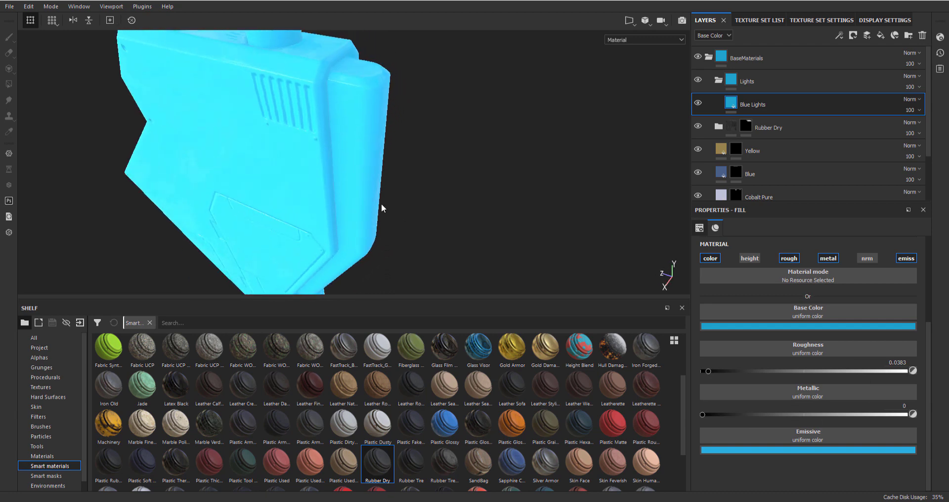
# - Add a black mask to the Lights folder and switch to the Polygon Fill tool
pyautogui.click(777, 79)
pyautogui.click(852, 36)
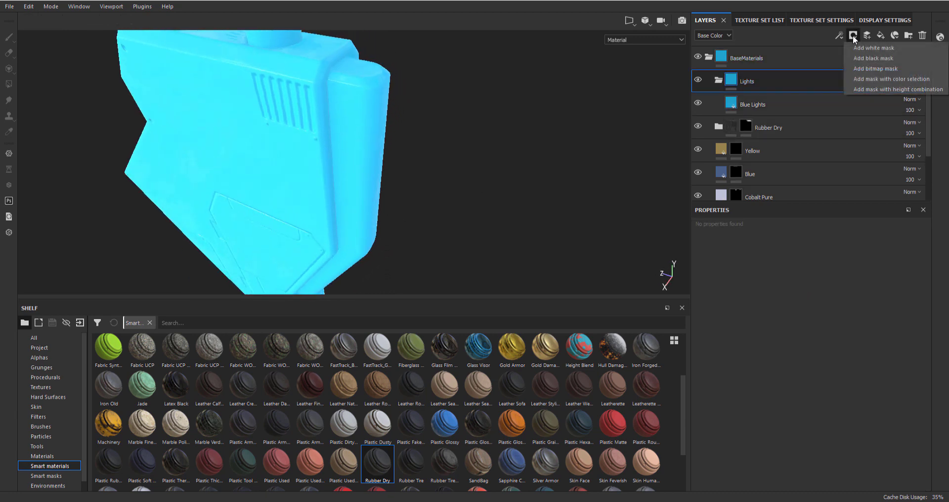
pyautogui.click(868, 59)
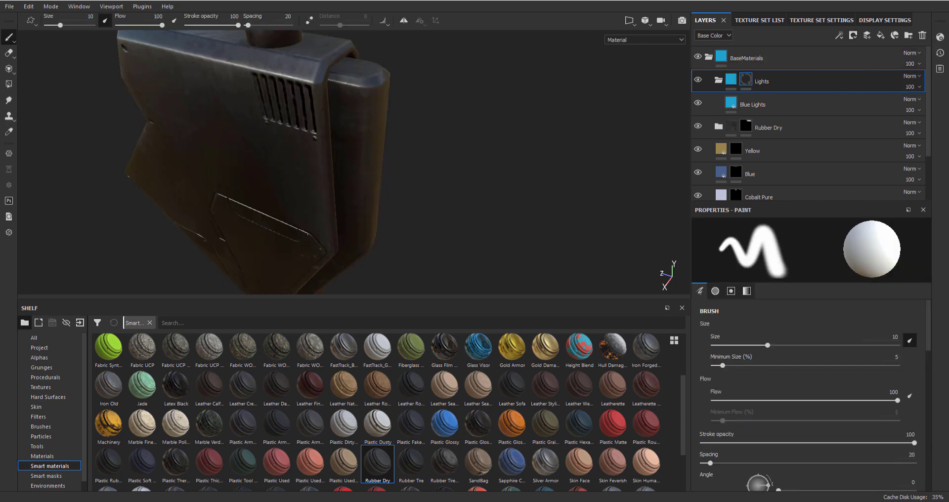
pyautogui.click(9, 85)
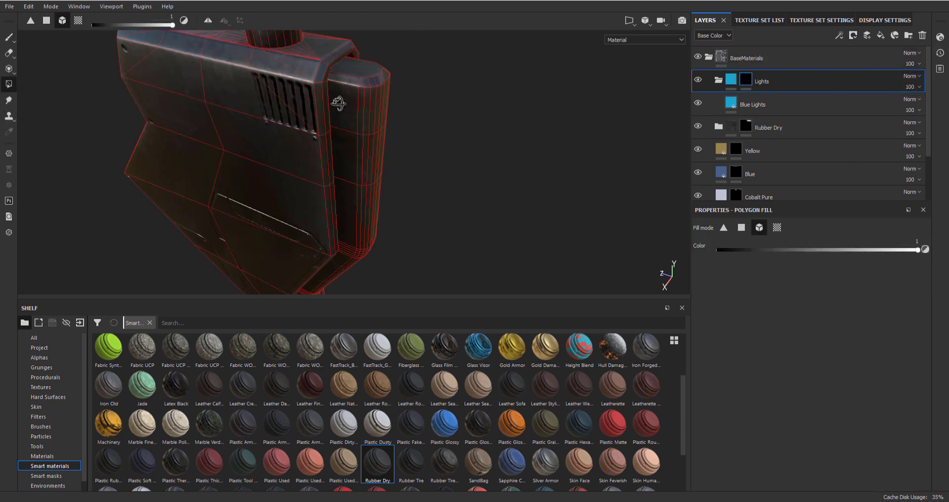
# - Try to fill the strip beside the vented housing on the Lights mask in mesh fill mode, then undo the fill
pyautogui.keyDown('alt'); pyautogui.moveTo(338, 103); pyautogui.dragTo(427, 105); pyautogui.keyUp('alt')
pyautogui.click(349, 77)
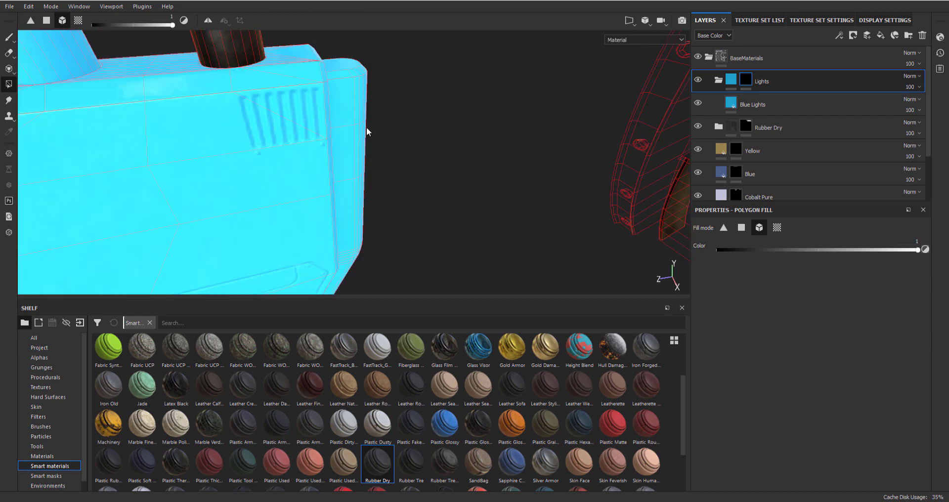
pyautogui.keyDown('alt'); pyautogui.moveTo(434, 198); pyautogui.dragTo(342, 103); pyautogui.keyUp('alt')
pyautogui.hotkey('ctrl', 'z')
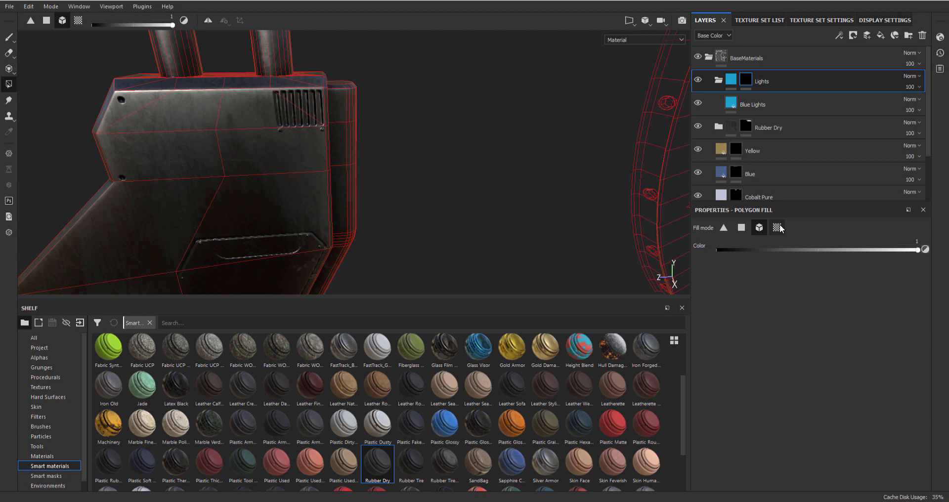
# - Fill the strip along the vented housing, including its ends, on the Lights folder's mask using UV chunk fill mode
pyautogui.click(778, 227)
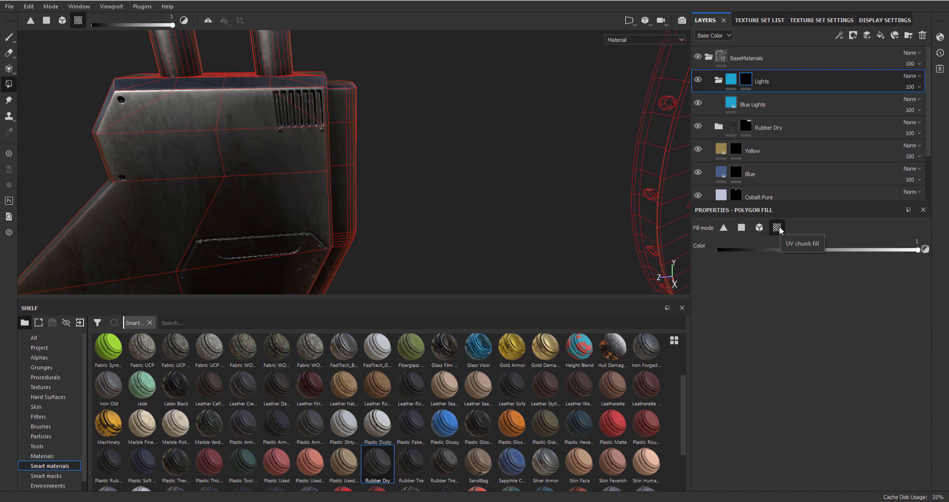
pyautogui.click(337, 116)
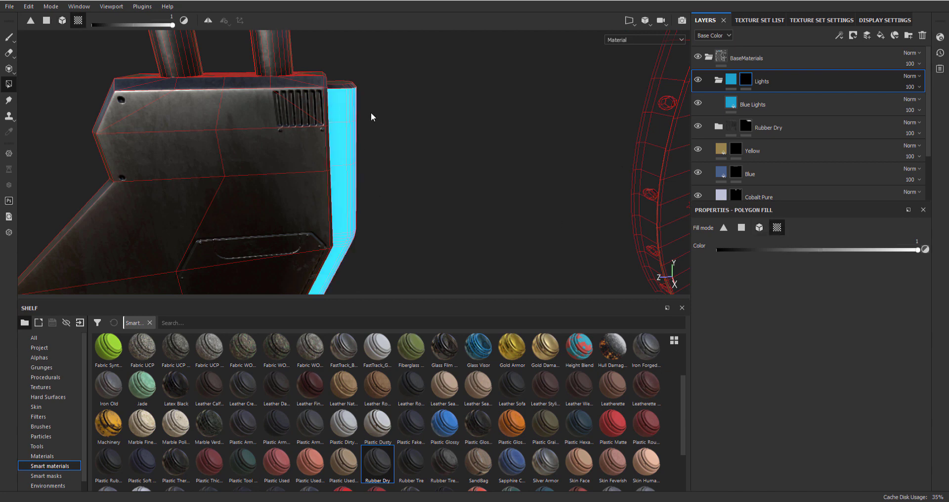
pyautogui.keyDown('alt'); pyautogui.moveTo(360, 87); pyautogui.dragTo(319, 53); pyautogui.keyUp('alt')
pyautogui.keyDown('alt'); pyautogui.moveTo(439, 133); pyautogui.dragTo(431, 197); pyautogui.keyUp('alt')
pyautogui.keyDown('alt'); pyautogui.moveTo(431, 198); pyautogui.dragTo(455, 64, button='middle'); pyautogui.keyUp('alt')
pyautogui.moveTo(487, 123); pyautogui.dragTo(433, 192)
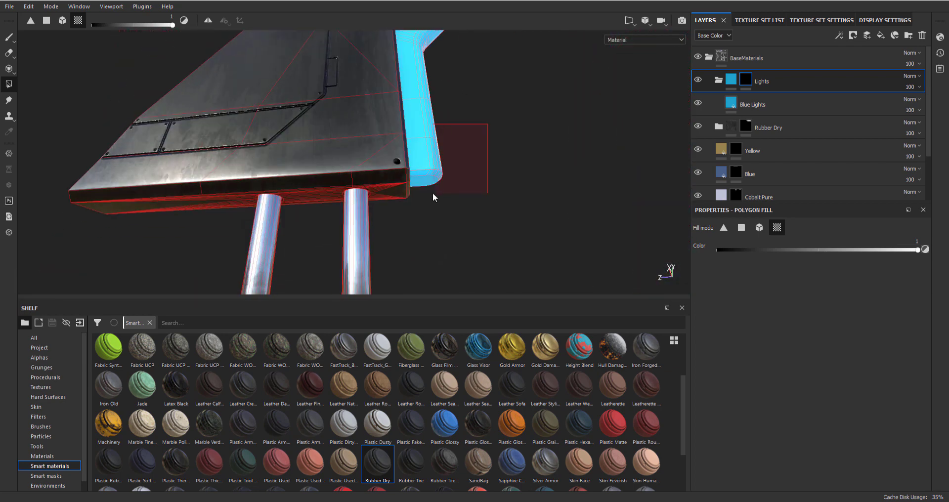
# - Return to the Paint tool and examine the blue light strips along the piston housings from several angles
pyautogui.scroll(-5, 506, 175)
pyautogui.keyDown('alt'); pyautogui.moveTo(542, 101); pyautogui.dragTo(407, 163); pyautogui.keyUp('alt')
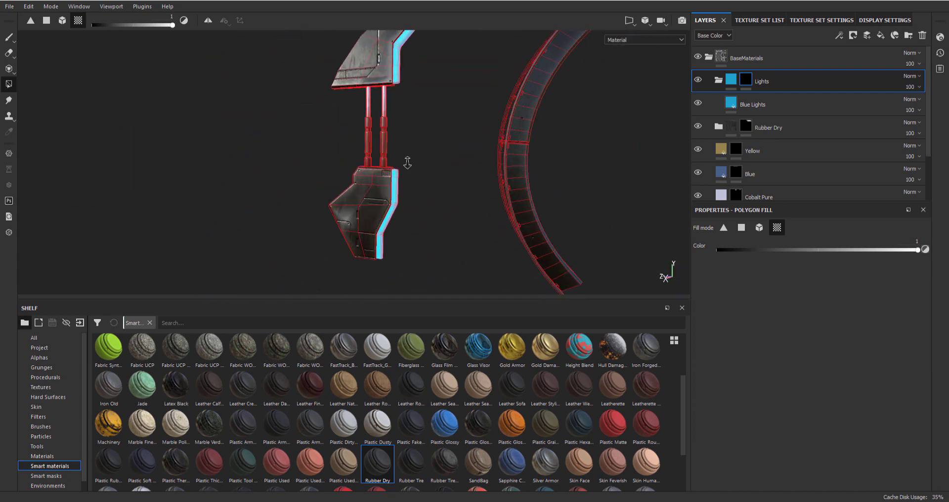
pyautogui.keyDown('alt'); pyautogui.moveTo(407, 163); pyautogui.dragTo(434, 162, button='right'); pyautogui.keyUp('alt')
pyautogui.click(7, 36)
pyautogui.keyDown('alt'); pyautogui.moveTo(442, 90); pyautogui.dragTo(503, 30, button='middle'); pyautogui.keyUp('alt')
pyautogui.keyDown('alt'); pyautogui.moveTo(444, 198); pyautogui.dragTo(476, 247, button='right'); pyautogui.keyUp('alt')
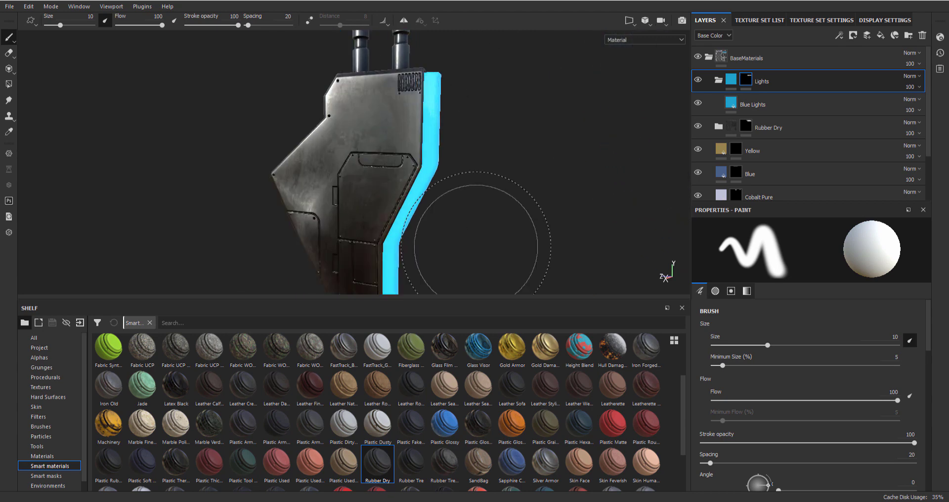
pyautogui.keyDown('alt'); pyautogui.moveTo(475, 247); pyautogui.dragTo(404, 200); pyautogui.keyUp('alt')
pyautogui.keyDown('alt'); pyautogui.moveTo(405, 200); pyautogui.dragTo(449, 222, button='right'); pyautogui.keyUp('alt')
pyautogui.keyDown('alt'); pyautogui.moveTo(445, 113); pyautogui.dragTo(431, 149, button='middle'); pyautogui.keyUp('alt')
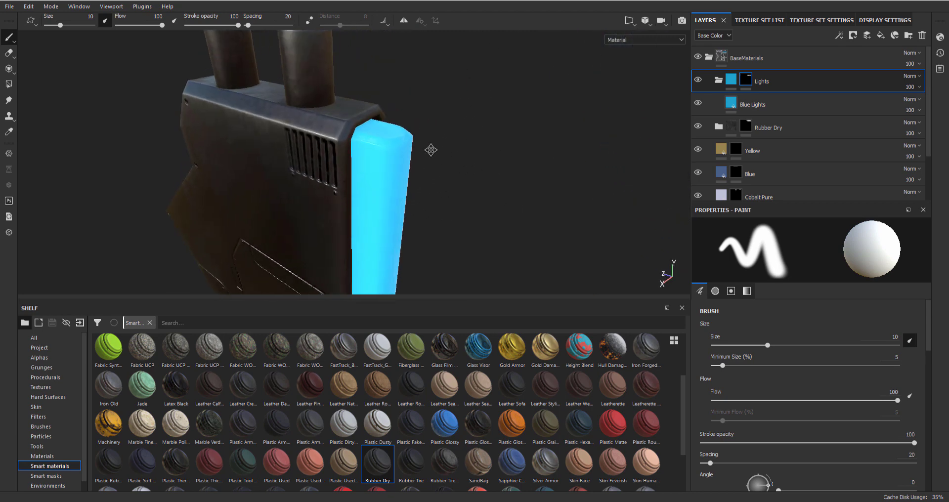
pyautogui.keyDown('alt'); pyautogui.moveTo(431, 150); pyautogui.dragTo(445, 187); pyautogui.keyUp('alt')
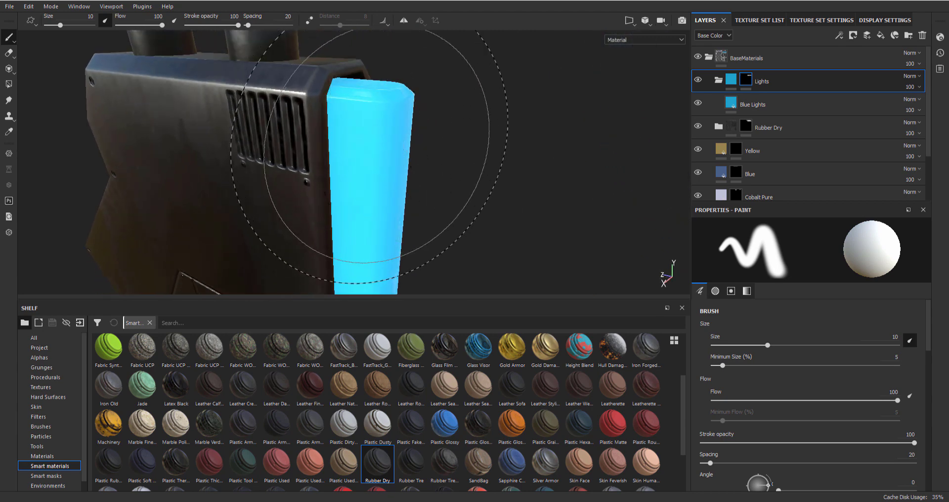
# - Add a fill layer named Normal above Blue Lights in the Lights folder
pyautogui.click(790, 101)
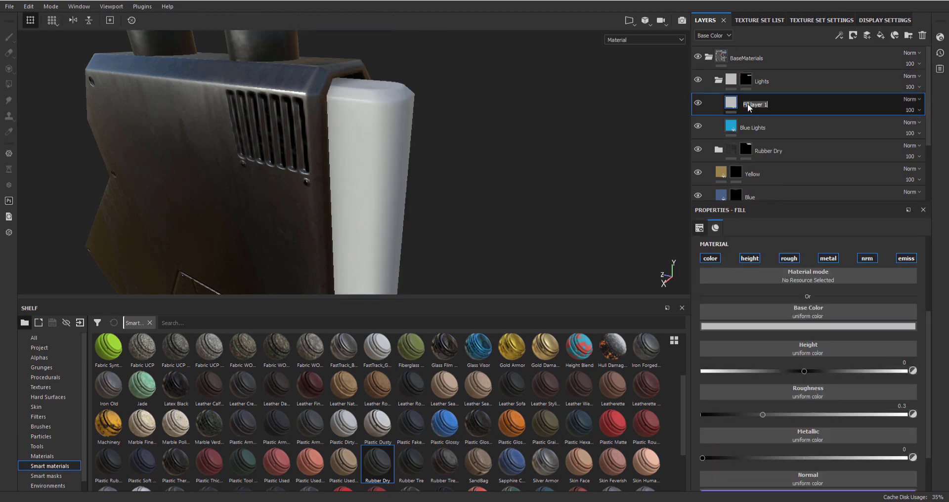
pyautogui.write('Norm')
pyautogui.write('Norm')
# - Disable the color, roughness, metallic, normal and emissive channels of the Normal layer, keeping only height
pyautogui.click(710, 258)
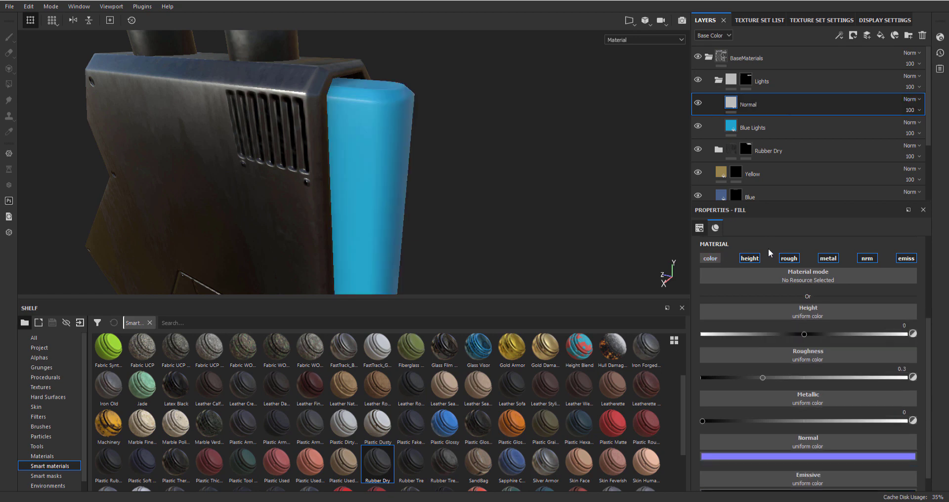
pyautogui.click(789, 258)
pyautogui.click(828, 257)
pyautogui.click(867, 257)
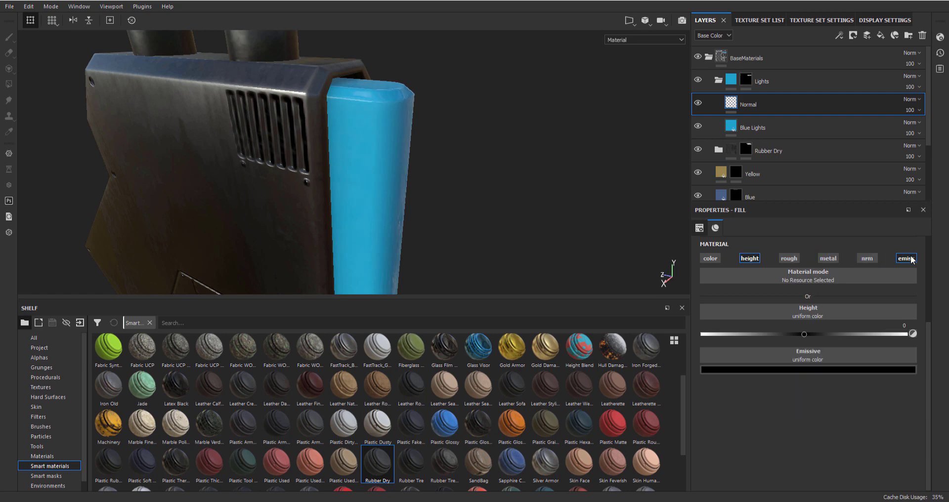
pyautogui.click(906, 258)
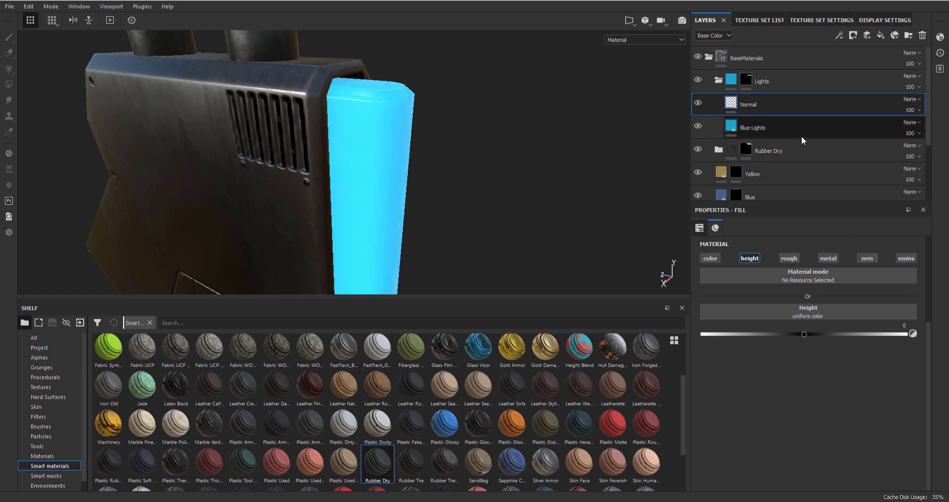
# - Set the Normal layer's height to 0.2440 and add a black mask to it
pyautogui.click(852, 36)
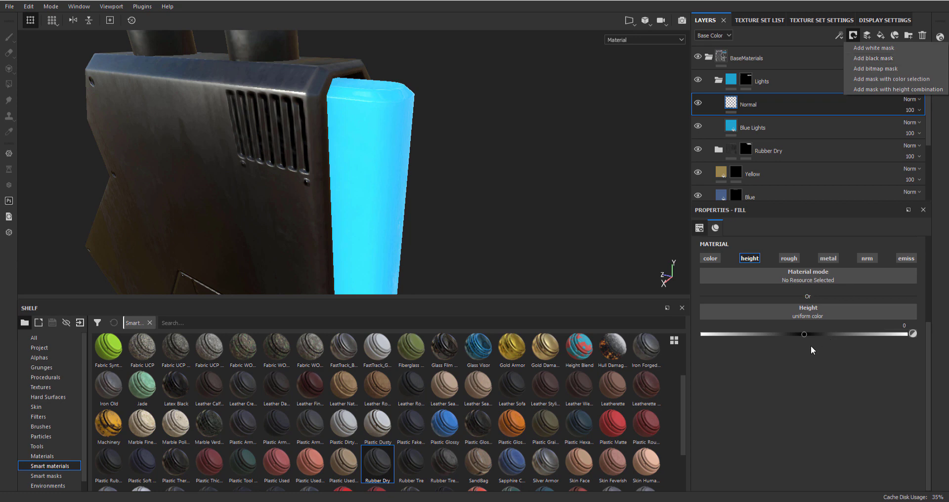
pyautogui.click(828, 334)
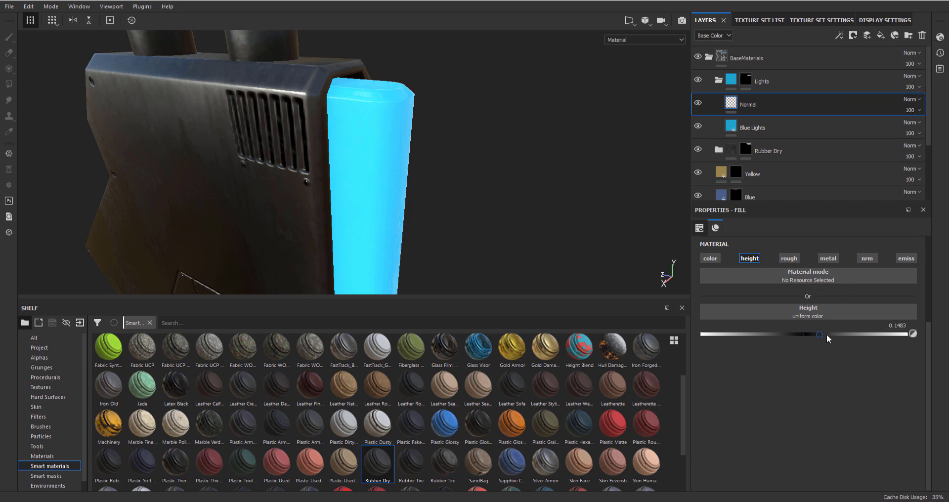
pyautogui.click(852, 35)
pyautogui.click(862, 58)
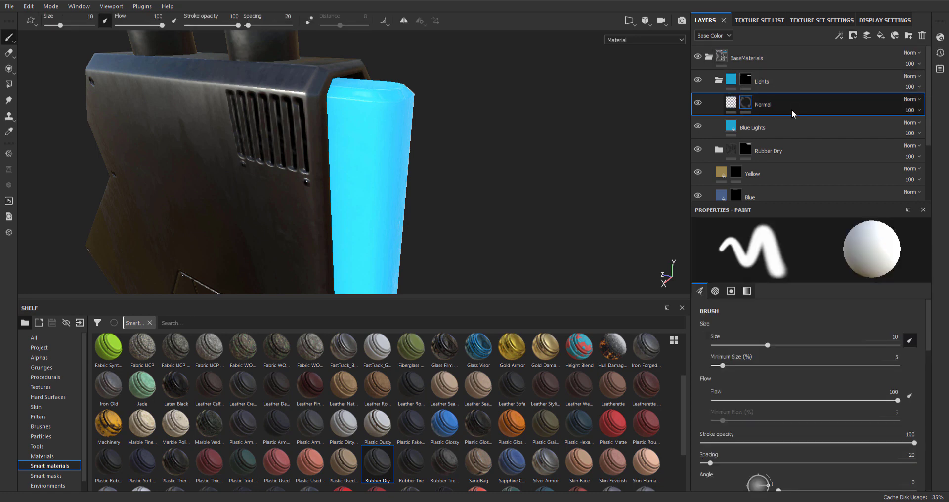
# - Try a fill effect on the Normal layer's mask while browsing the procedural textures, then discard the fill
pyautogui.click(838, 36)
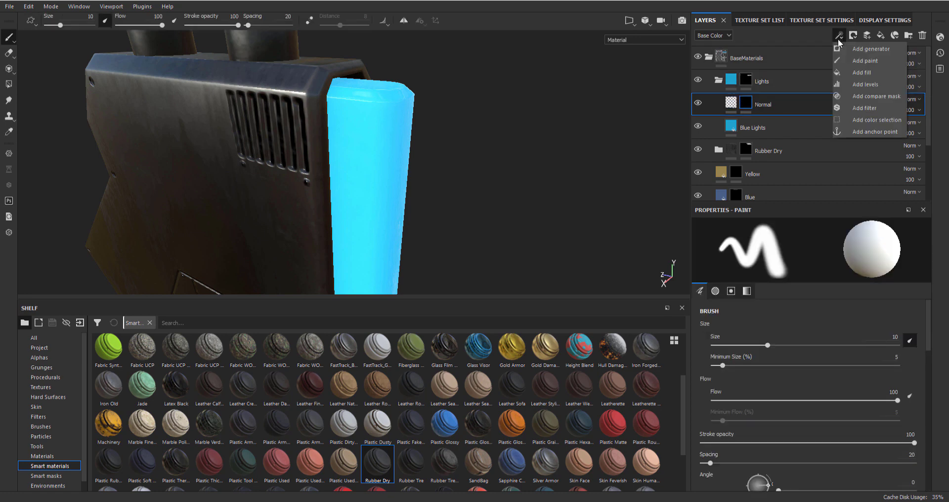
pyautogui.click(850, 75)
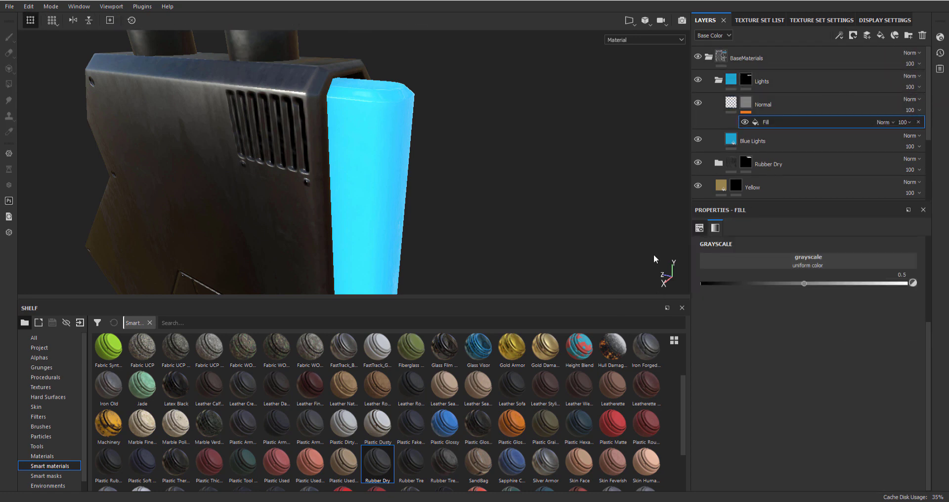
pyautogui.click(45, 377)
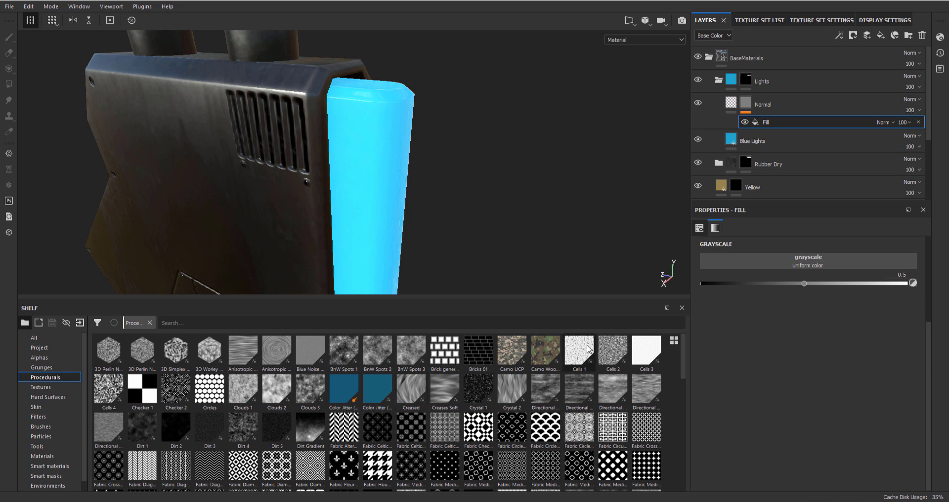
pyautogui.moveTo(243, 407)
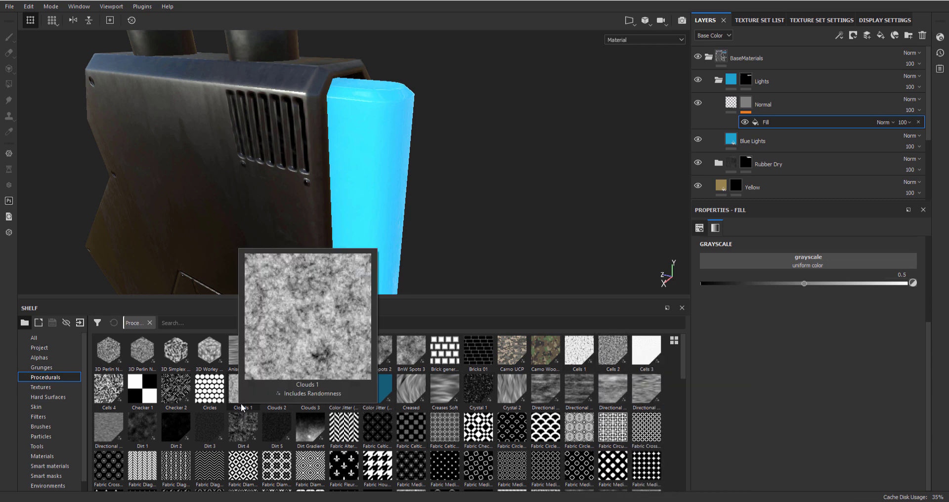
pyautogui.moveTo(286, 401)
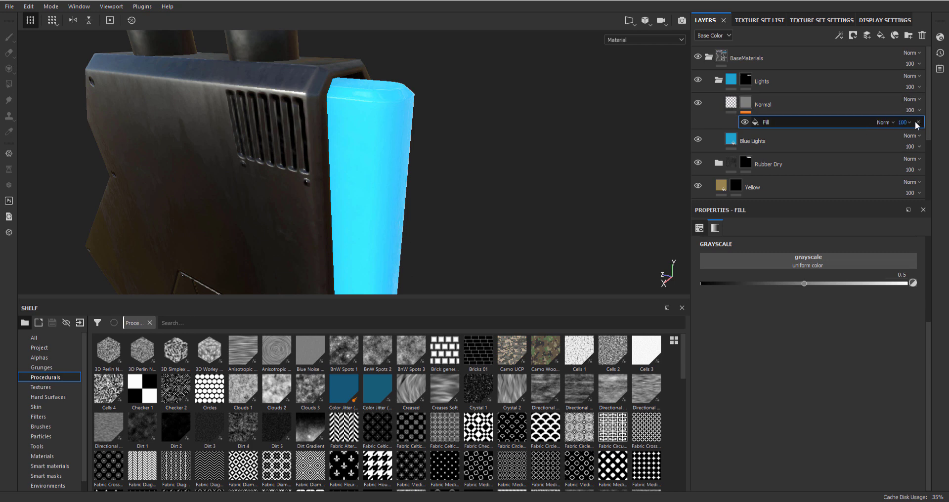
pyautogui.hotkey('ctrl', 'z')
# - Try a MatFinish Raw filter with a scale of 8 on the Normal layer, then remove the filter
pyautogui.click(732, 101)
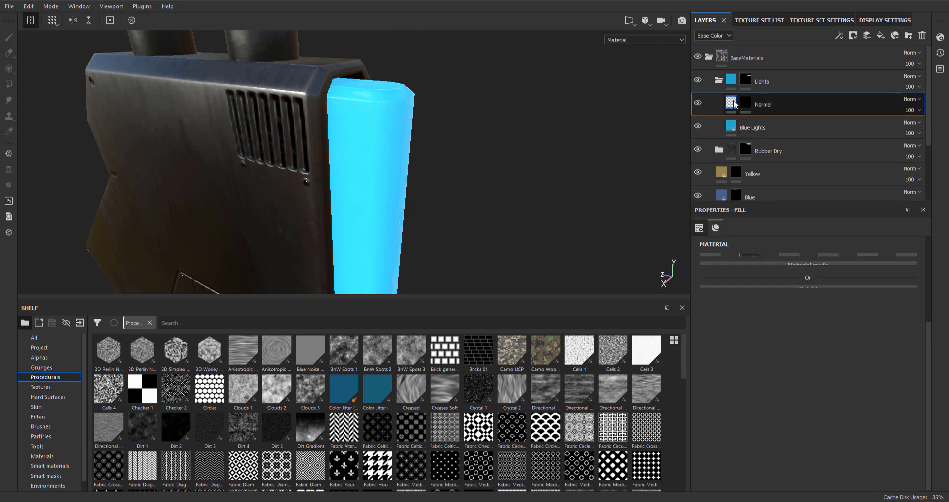
pyautogui.click(839, 35)
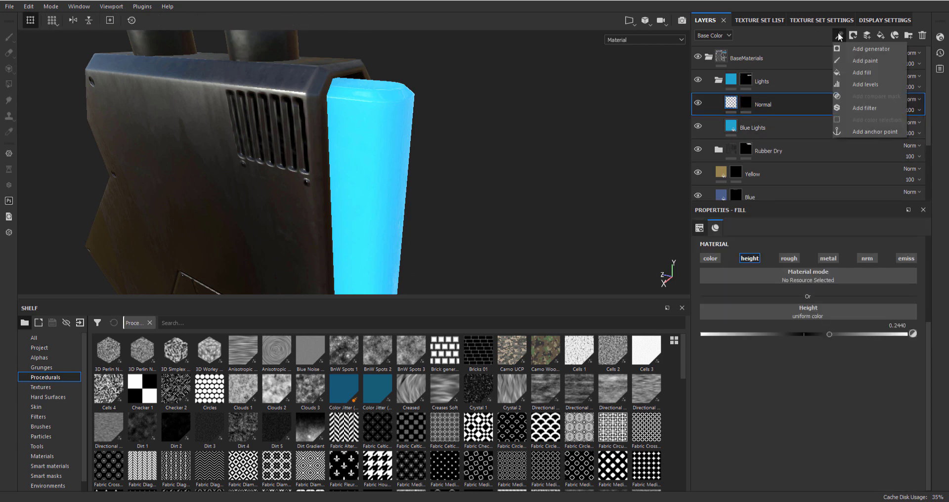
pyautogui.click(858, 109)
pyautogui.click(808, 256)
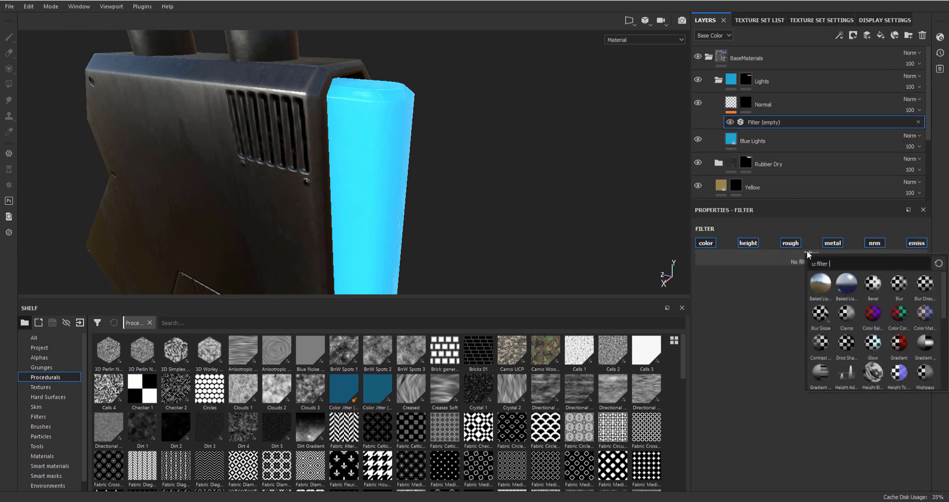
pyautogui.scroll(-5, 840, 295)
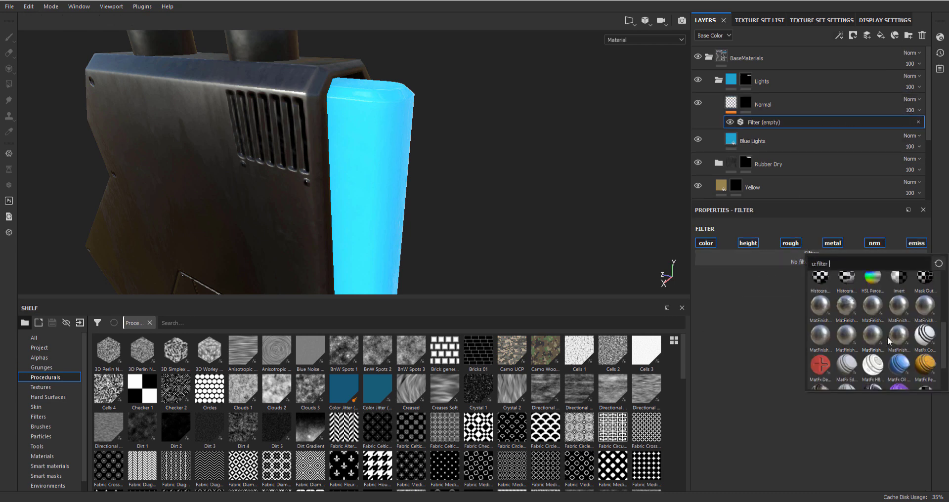
pyautogui.moveTo(871, 340)
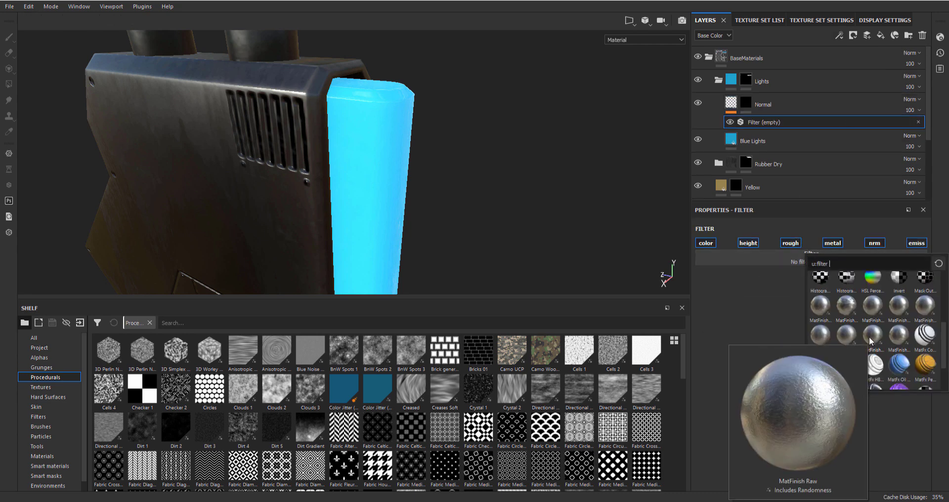
pyautogui.click(871, 330)
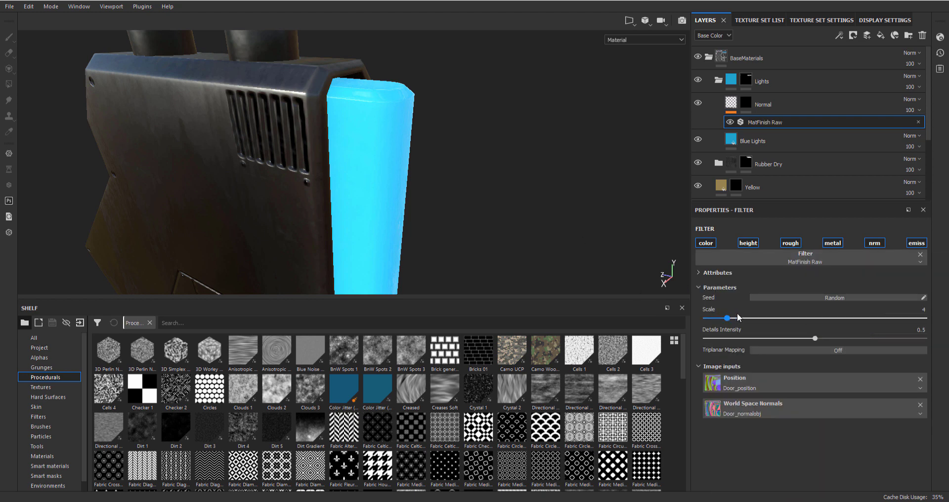
pyautogui.moveTo(711, 317); pyautogui.dragTo(754, 317)
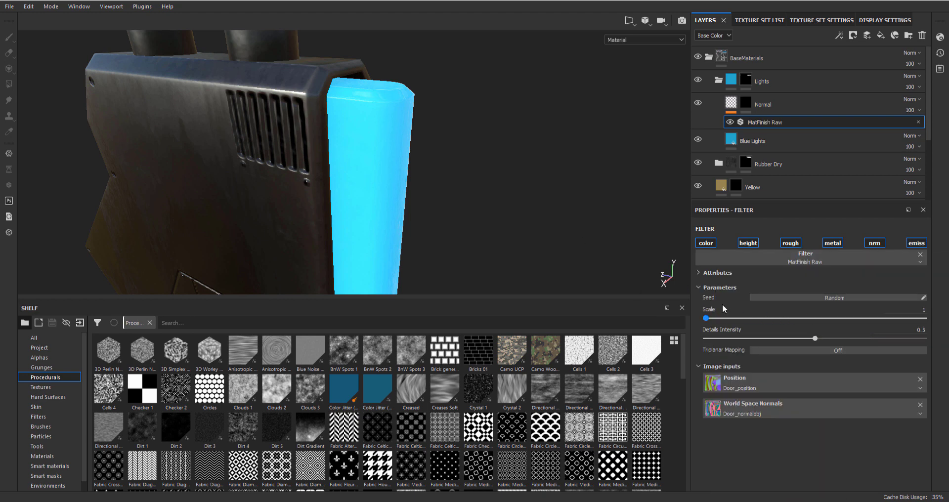
pyautogui.click(919, 122)
# - Add a fill effect to the Normal layer's mask and assign the Cells 1 procedural to it
pyautogui.click(746, 103)
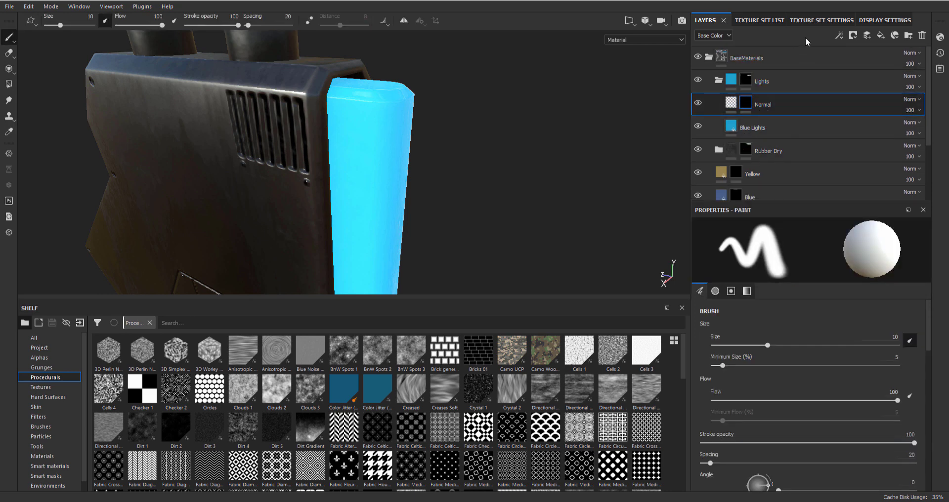
pyautogui.click(839, 36)
pyautogui.click(852, 74)
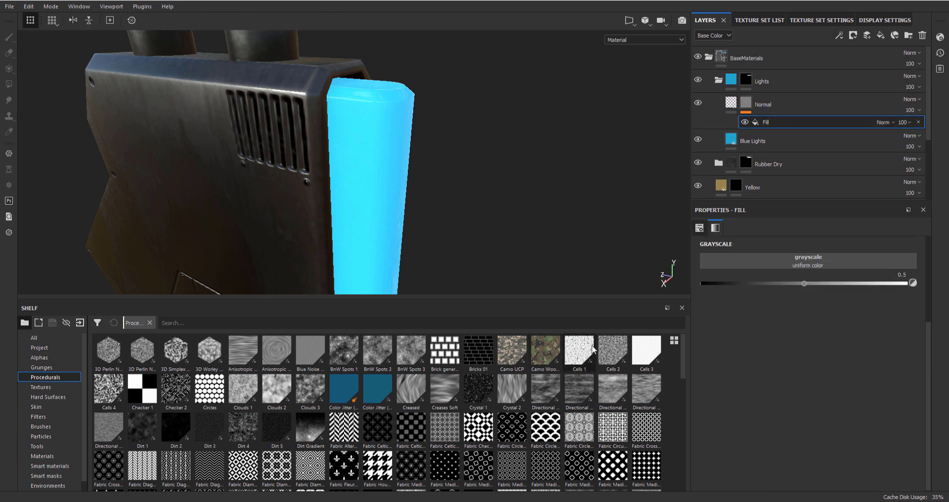
pyautogui.moveTo(592, 348)
pyautogui.moveTo(593, 349); pyautogui.dragTo(752, 262)
# - Set the UV scale of the mask's Cells 1 fill to 128 and inspect the blue strip's surface
pyautogui.scroll(3, 383, 115)
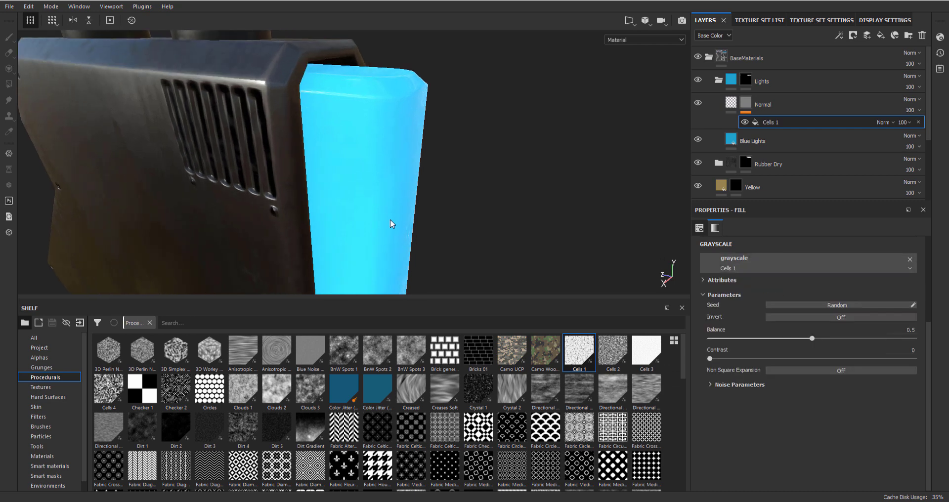
pyautogui.keyDown('alt'); pyautogui.moveTo(392, 223); pyautogui.dragTo(381, 174); pyautogui.keyUp('alt')
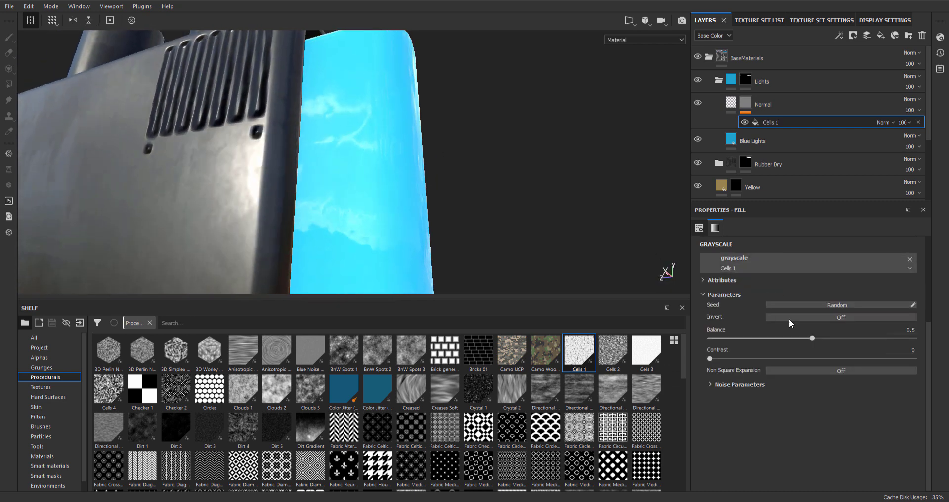
pyautogui.scroll(3, 744, 290)
pyautogui.moveTo(779, 316); pyautogui.dragTo(828, 318)
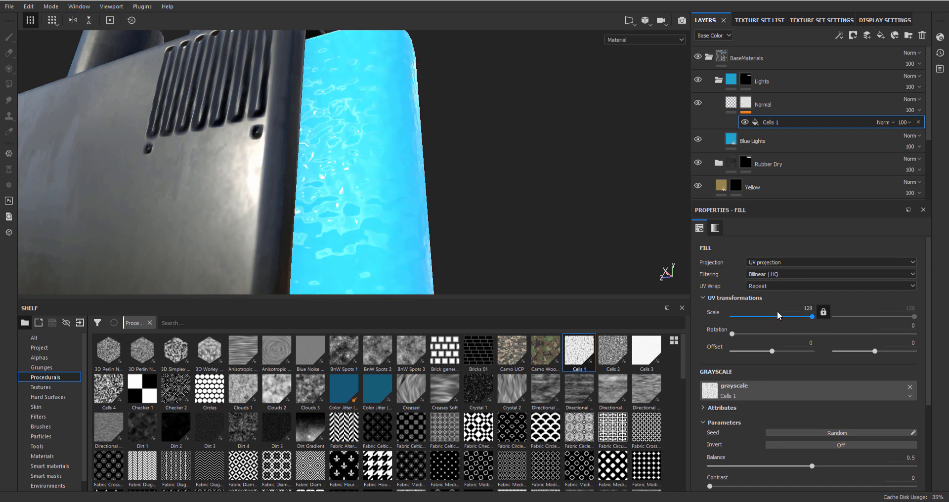
pyautogui.keyDown('alt'); pyautogui.moveTo(477, 128); pyautogui.dragTo(390, 163); pyautogui.keyUp('alt')
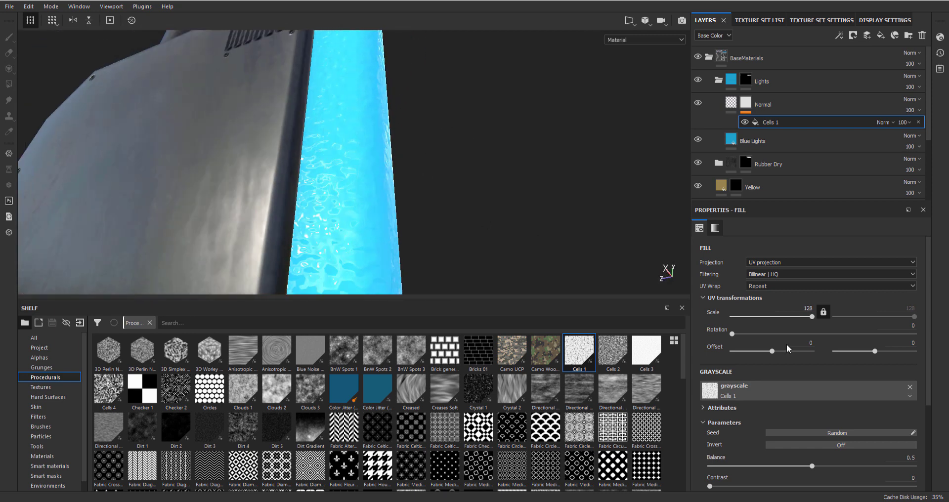
# - Try other procedurals in the Normal layer's mask fill, including Crystal 1, Circles and Fabric Cross Curved
pyautogui.click(910, 387)
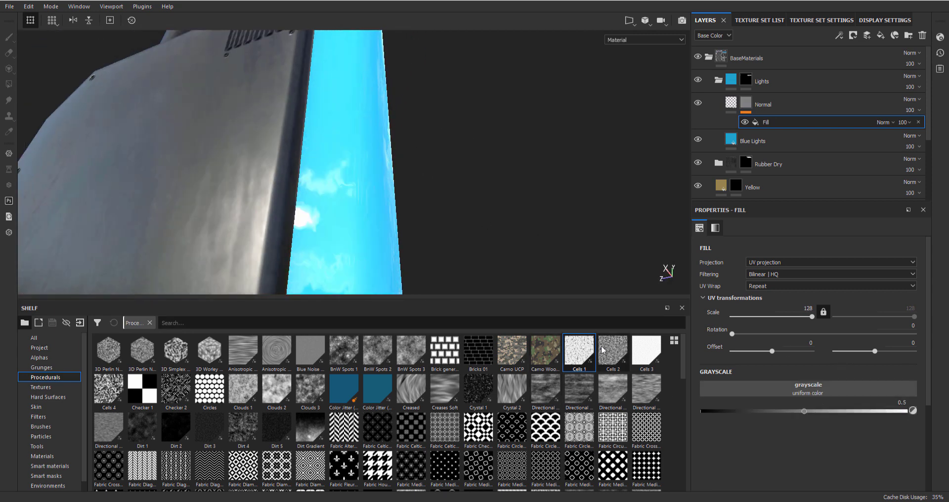
pyautogui.moveTo(478, 388); pyautogui.dragTo(754, 381)
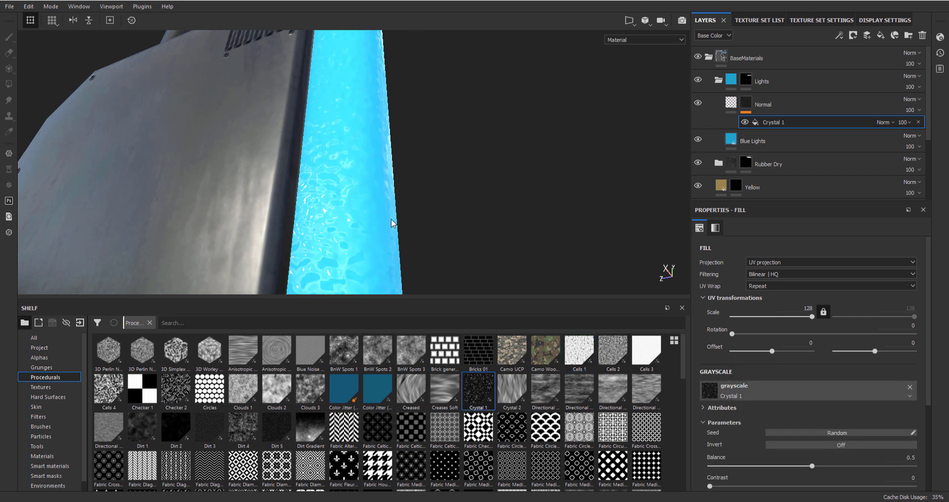
pyautogui.click(910, 386)
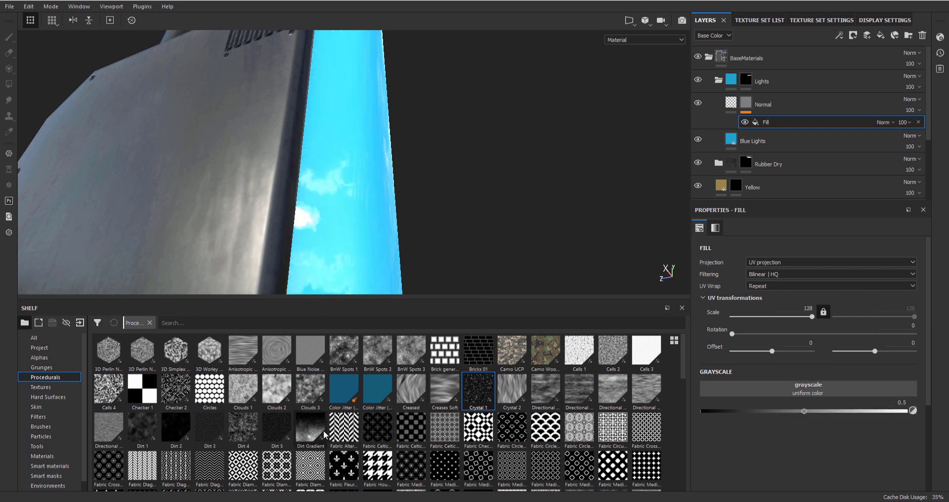
pyautogui.moveTo(210, 393); pyautogui.dragTo(751, 393)
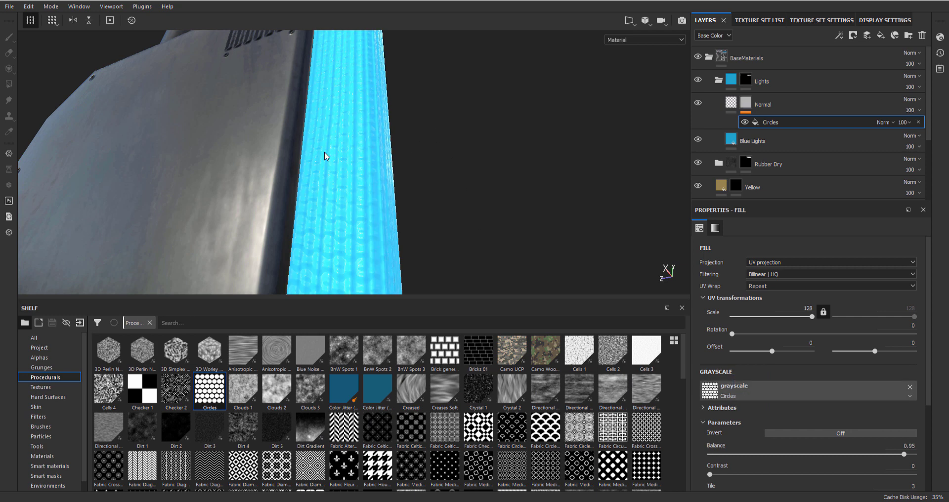
pyautogui.moveTo(180, 399); pyautogui.dragTo(751, 396)
pyautogui.keyDown('alt'); pyautogui.moveTo(375, 254); pyautogui.dragTo(386, 202); pyautogui.keyUp('alt')
pyautogui.moveTo(647, 431); pyautogui.dragTo(783, 394)
# - Assign the Fabric Star Block procedural to the Normal layer's mask fill and inspect the pattern on the blue strip
pyautogui.scroll(-2, 299, 407)
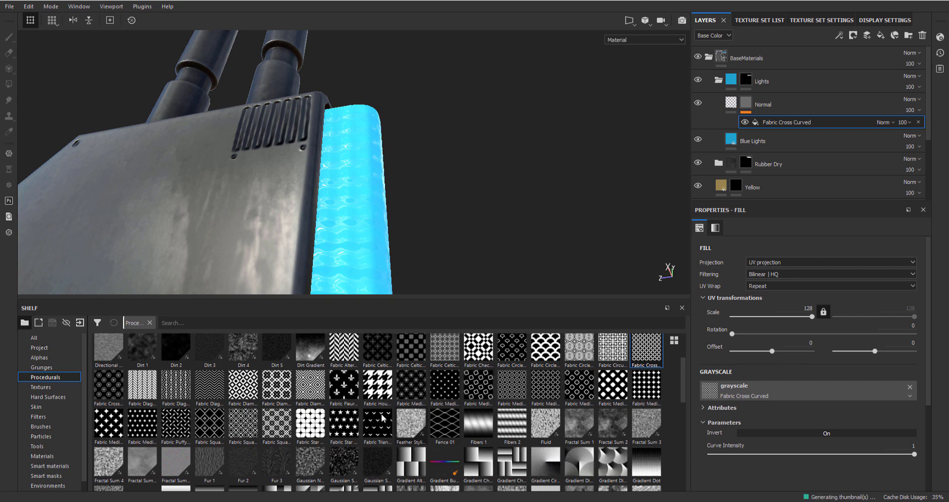
pyautogui.moveTo(310, 424); pyautogui.dragTo(751, 393)
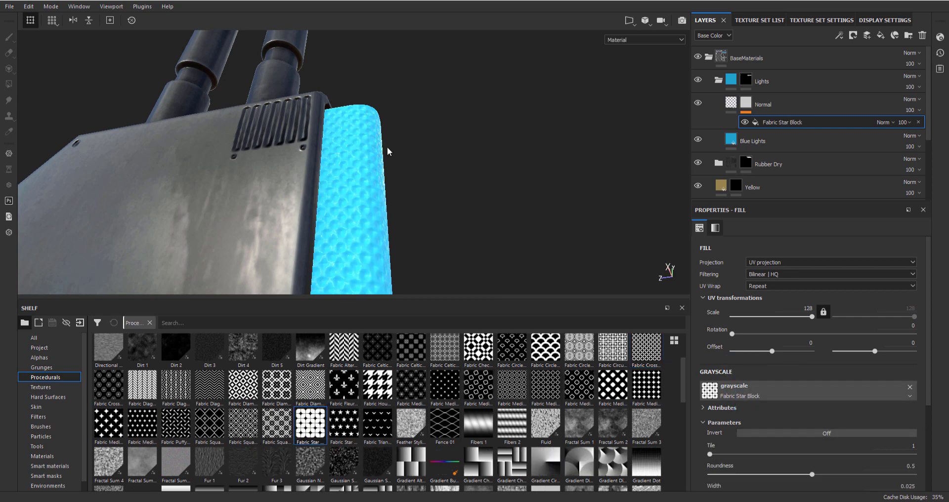
pyautogui.keyDown('alt'); pyautogui.moveTo(387, 151); pyautogui.dragTo(364, 173); pyautogui.keyUp('alt')
pyautogui.keyDown('alt'); pyautogui.moveTo(364, 173); pyautogui.dragTo(310, 349, button='right'); pyautogui.keyUp('alt')
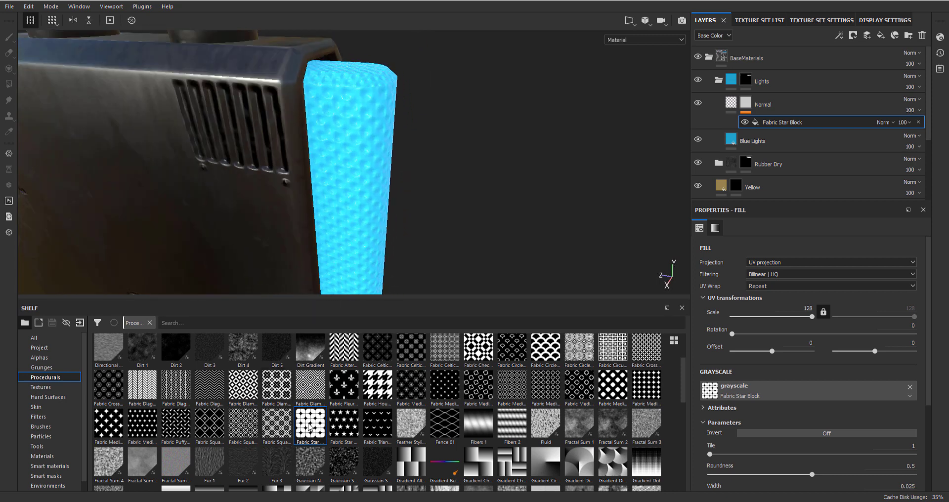
pyautogui.moveTo(309, 425)
pyautogui.keyDown('alt'); pyautogui.moveTo(357, 88); pyautogui.dragTo(322, 157); pyautogui.keyUp('alt')
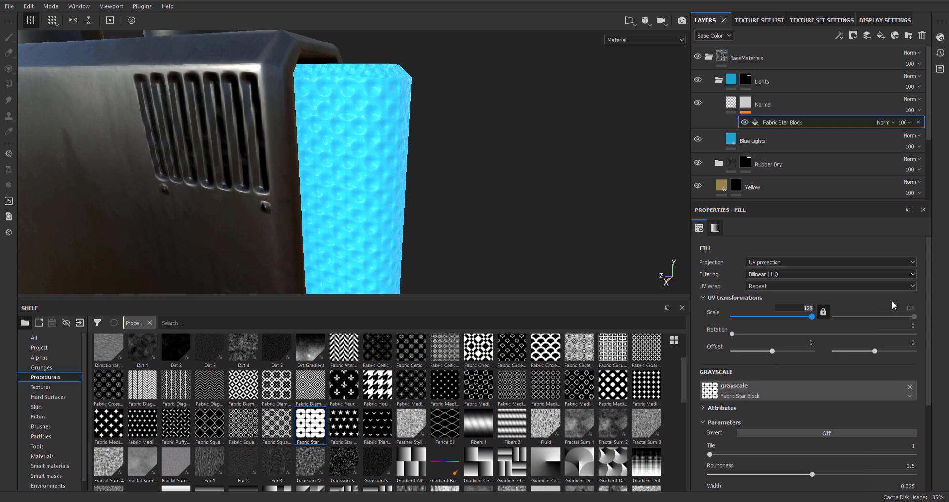
# - Try adjusting the UV scale and tiling of the mask's Fabric Star Block fill
pyautogui.write('25')
pyautogui.press('Escape')
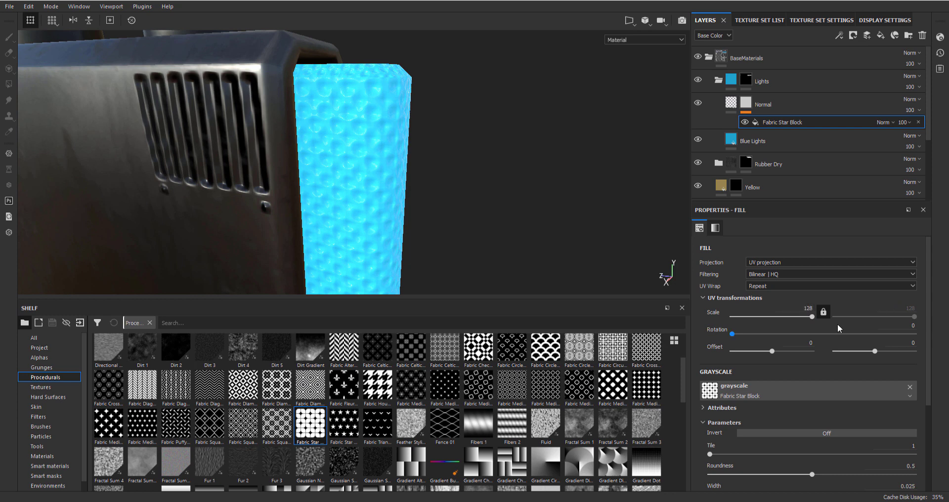
pyautogui.click(818, 313)
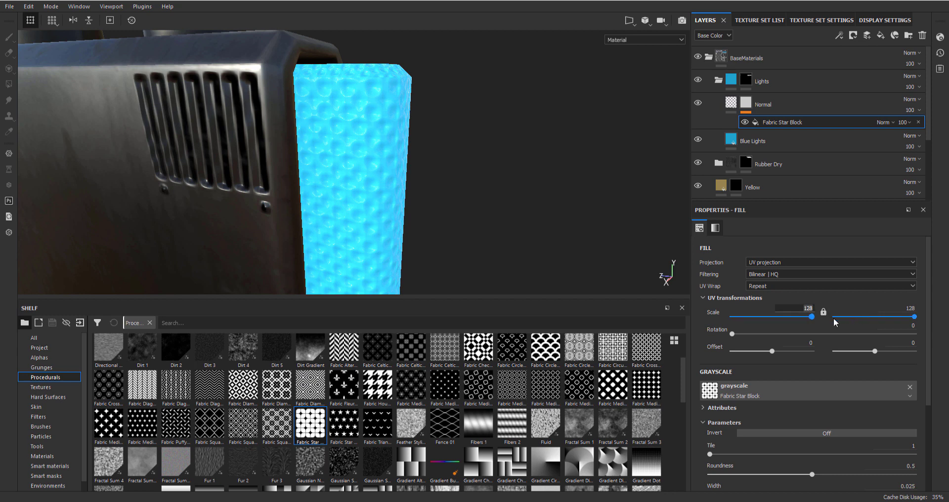
pyautogui.click(823, 312)
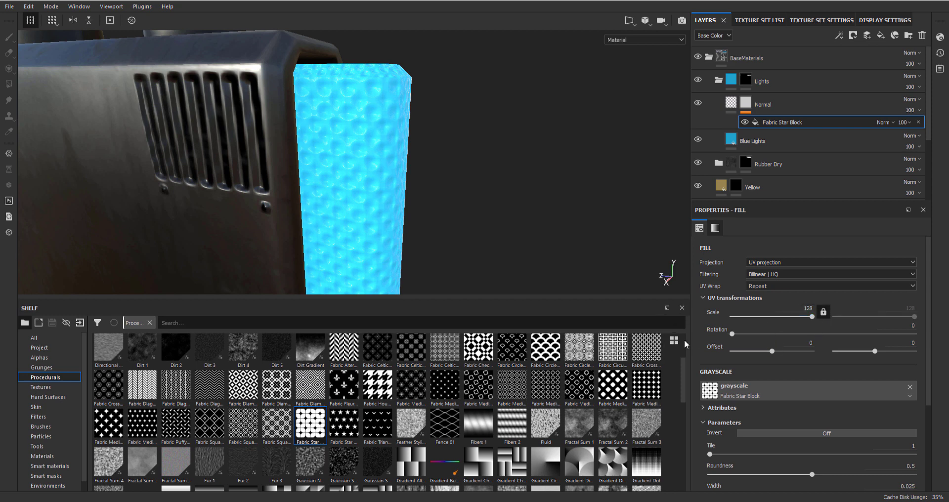
pyautogui.scroll(-3, 779, 421)
pyautogui.moveTo(712, 377)
pyautogui.mouseDown()
pyautogui.moveTo(741, 376)
pyautogui.moveTo(707, 369)
pyautogui.mouseUp()
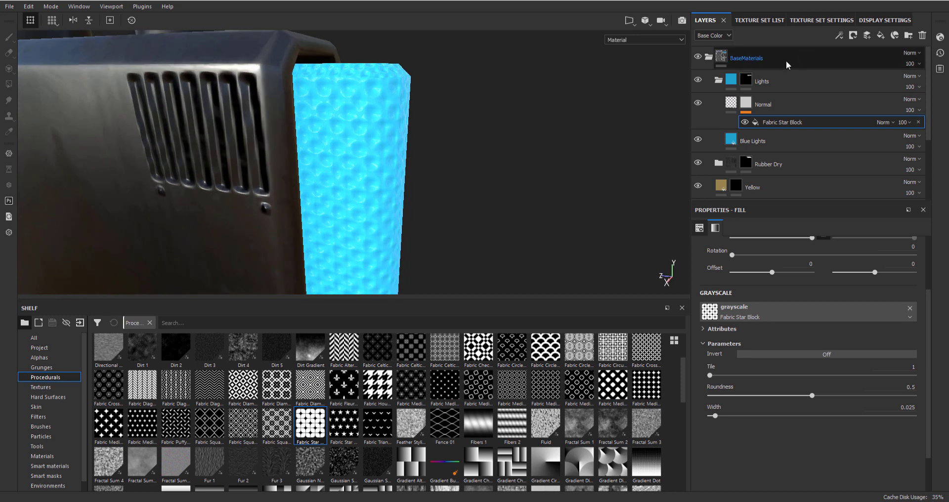
# - Lower the Normal layer's height to 0.005 while checking the relief on the blue light strips
pyautogui.click(731, 104)
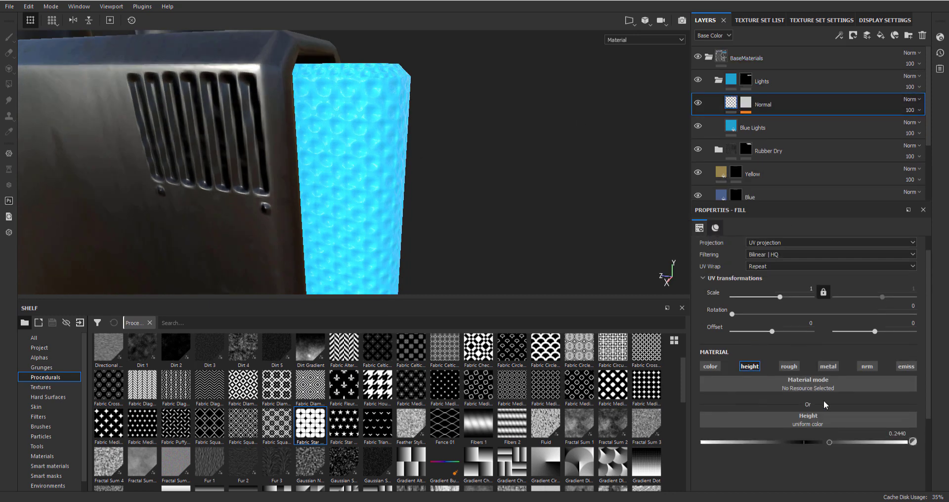
pyautogui.click(805, 445)
pyautogui.moveTo(805, 444); pyautogui.dragTo(809, 444)
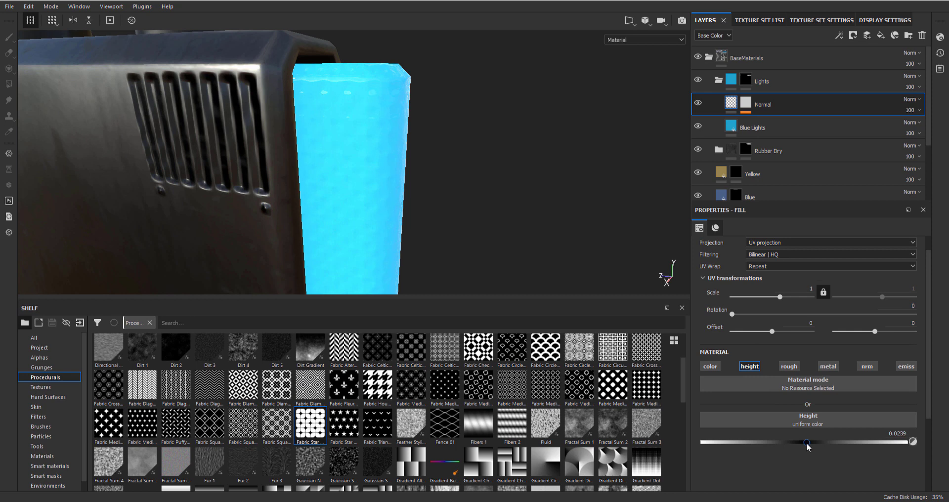
pyautogui.scroll(-3, 398, 163)
pyautogui.keyDown('alt'); pyautogui.moveTo(430, 163); pyautogui.dragTo(392, 186); pyautogui.keyUp('alt')
pyautogui.scroll(-3, 389, 182)
pyautogui.keyDown('alt'); pyautogui.moveTo(380, 126); pyautogui.dragTo(369, 121); pyautogui.keyUp('alt')
pyautogui.scroll(3, 387, 150)
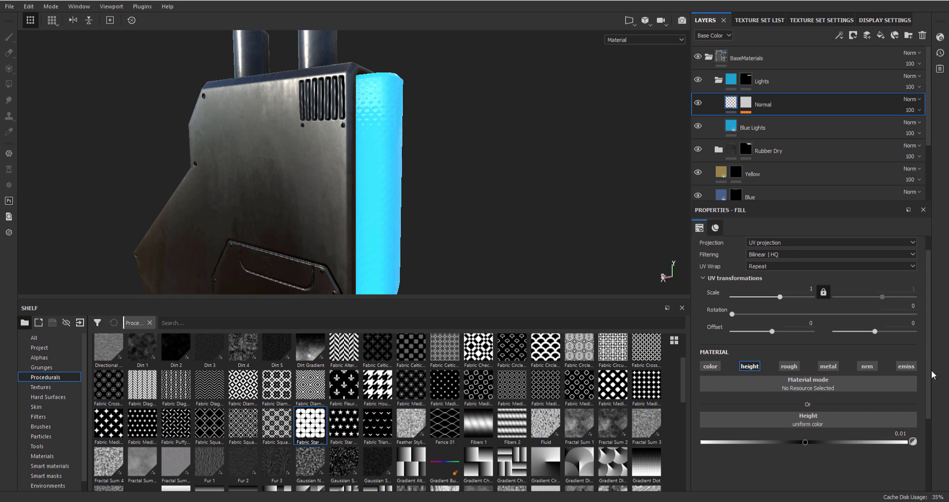
pyautogui.keyDown('alt'); pyautogui.moveTo(497, 266); pyautogui.dragTo(482, 232); pyautogui.keyUp('alt')
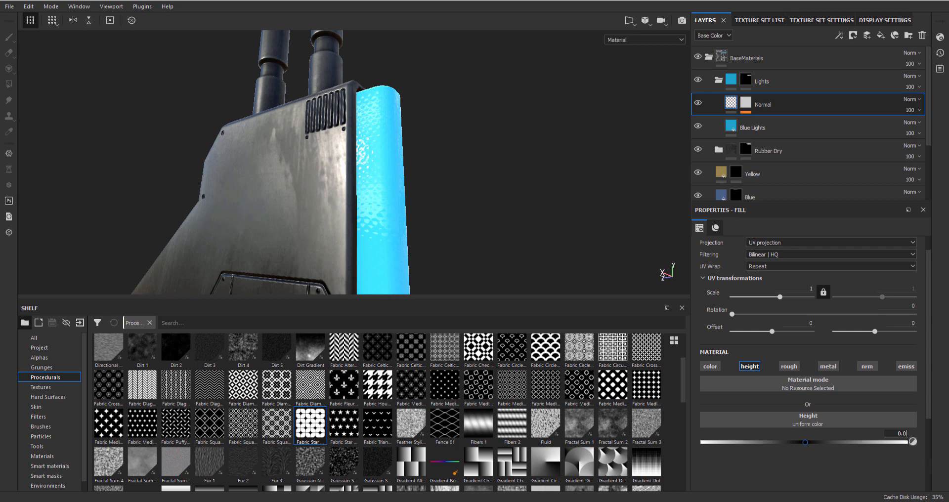
pyautogui.keyDown('alt'); pyautogui.moveTo(401, 217); pyautogui.dragTo(560, 125); pyautogui.keyUp('alt')
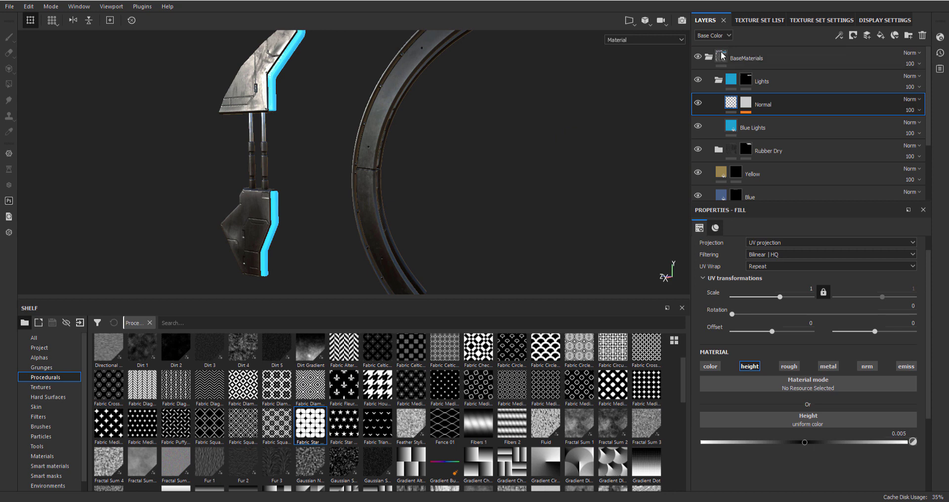
# - Collapse the Lights folder in the layer stack and save the project
pyautogui.click(719, 80)
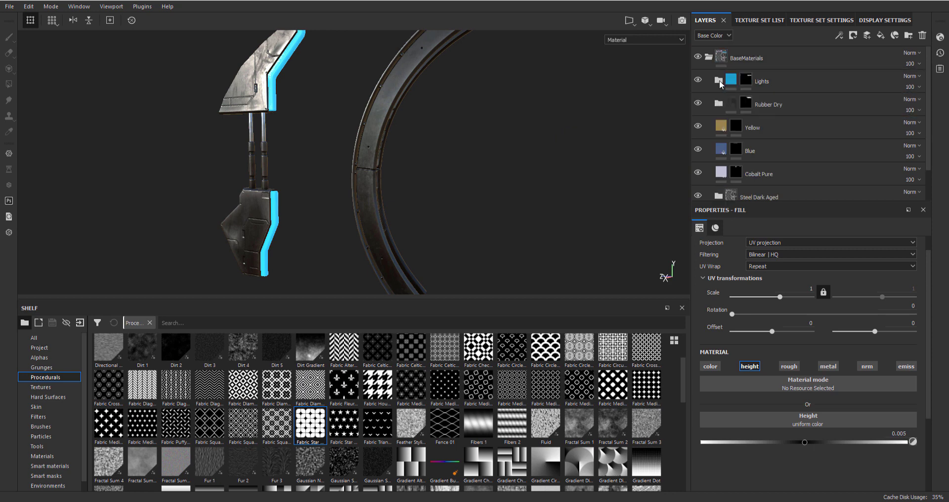
pyautogui.click(12, 6)
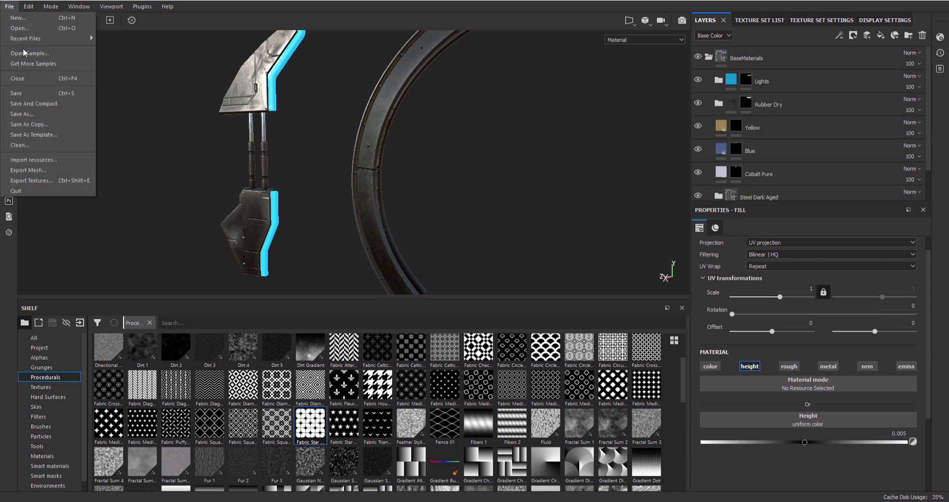
pyautogui.click(38, 92)
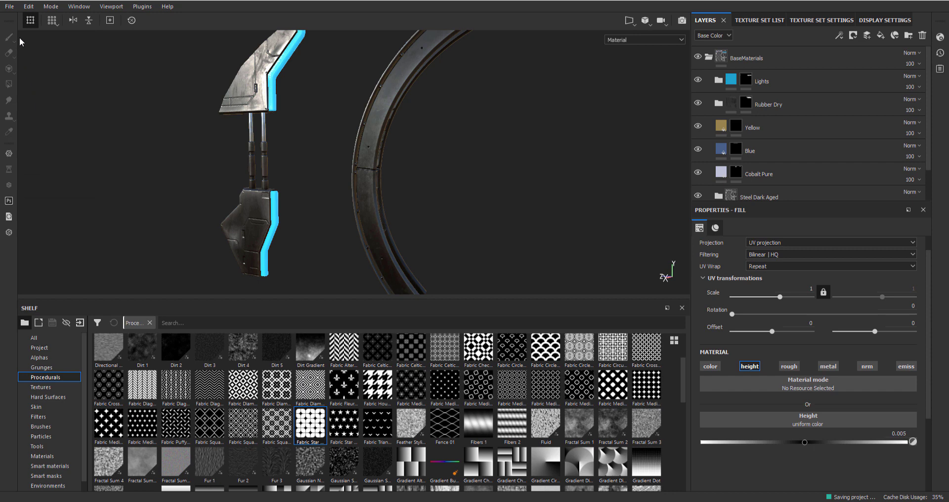
# - Export the Door texture set as 4096x4096 targa files with the PBR MetalRough_WithAO configuration
pyautogui.click(10, 6)
pyautogui.click(35, 171)
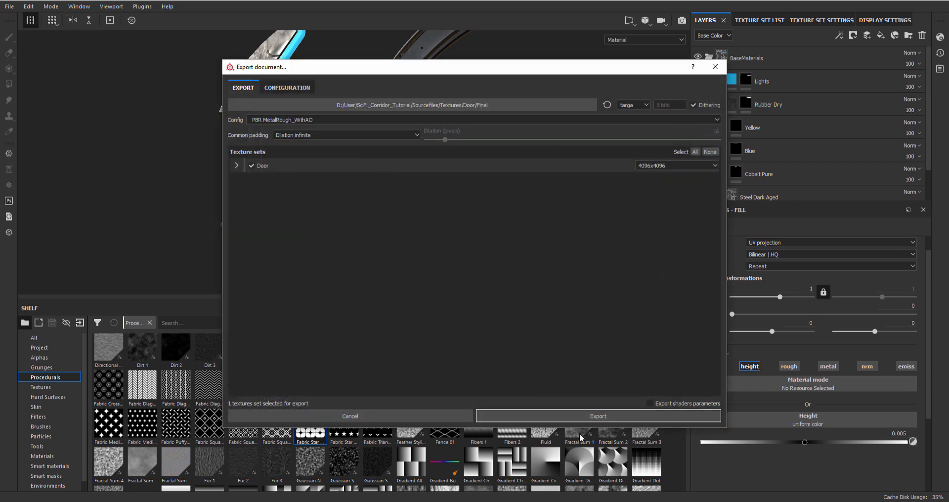
pyautogui.click(590, 420)
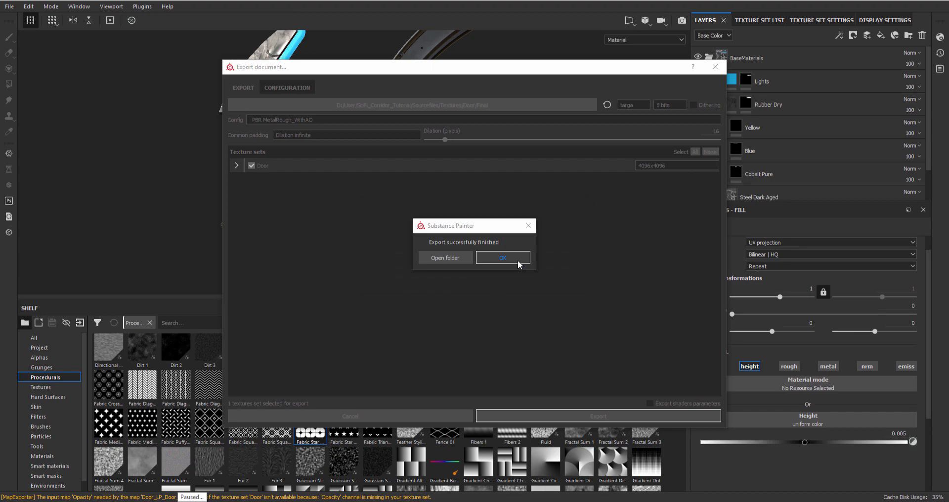
# - Dismiss the completed export and switch to the corridor scene in Marmoset Toolbag, viewing the whole corridor from outside
pyautogui.click(517, 262)
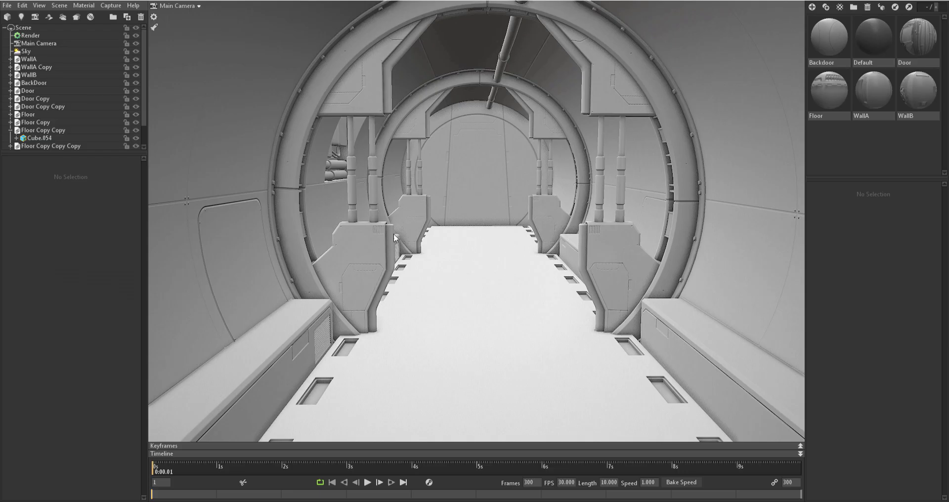
pyautogui.scroll(-5, 393, 167)
pyautogui.moveTo(378, 189)
pyautogui.mouseDown()
pyautogui.moveTo(369, 200)
pyautogui.moveTo(318, 165)
pyautogui.mouseUp()
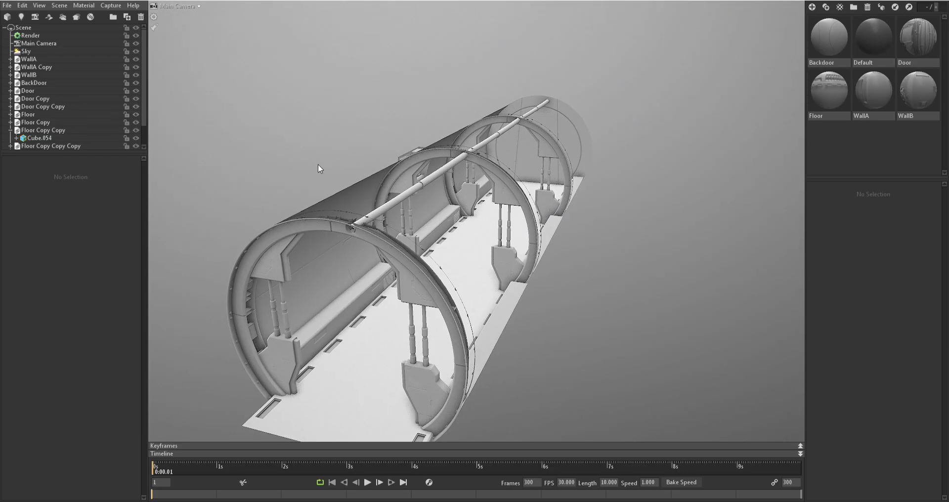
# - Save the scene under the new name AssetRender in the Textures folder of SciFi_Corridor_Tutorial's Sourcefiles
pyautogui.click(7, 5)
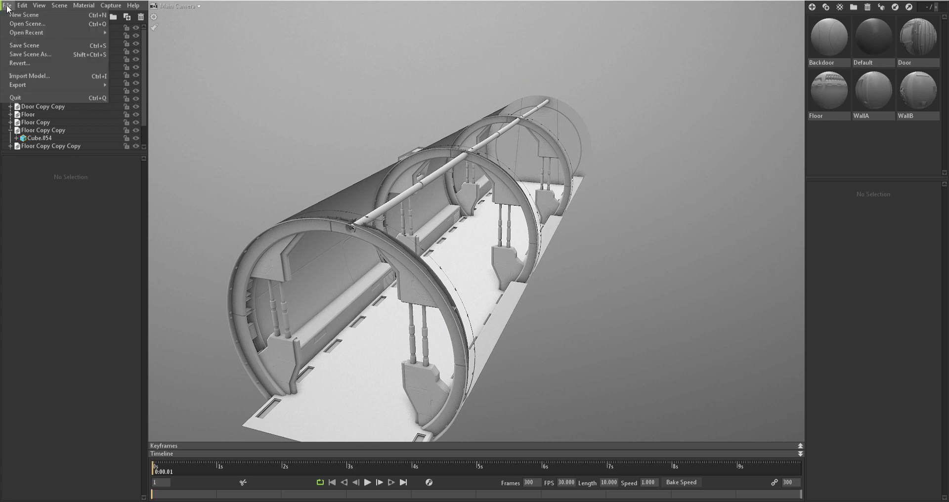
pyautogui.click(41, 54)
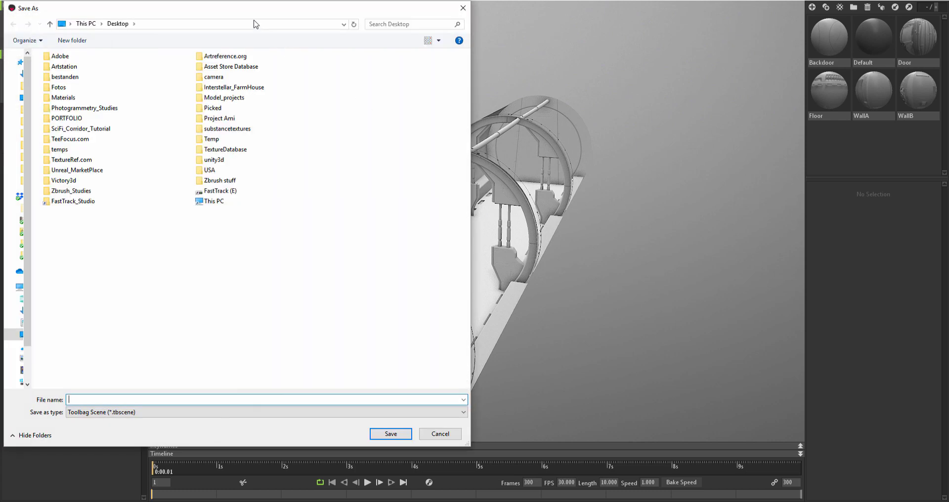
pyautogui.click(461, 8)
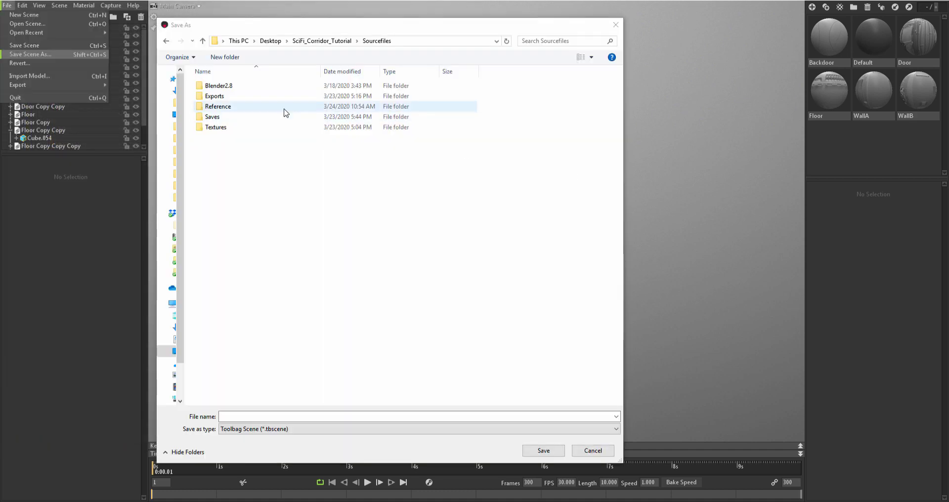
pyautogui.doubleClick(222, 119)
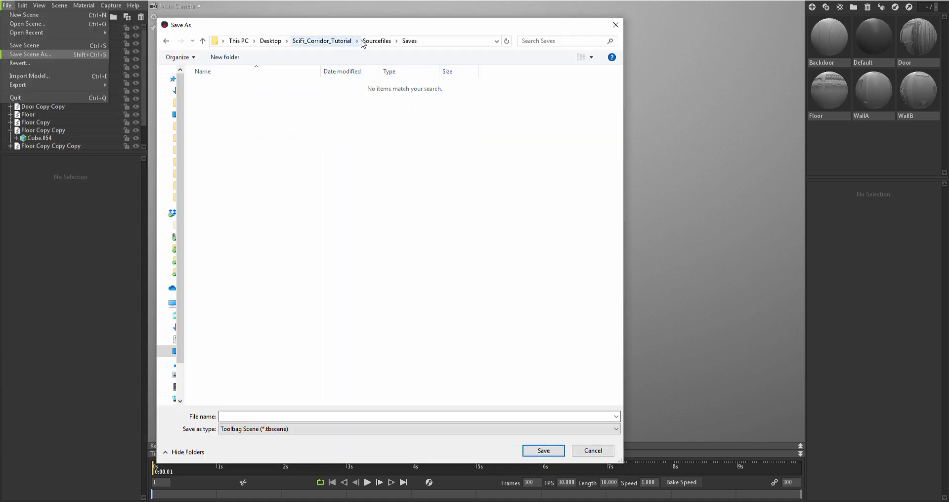
pyautogui.click(377, 40)
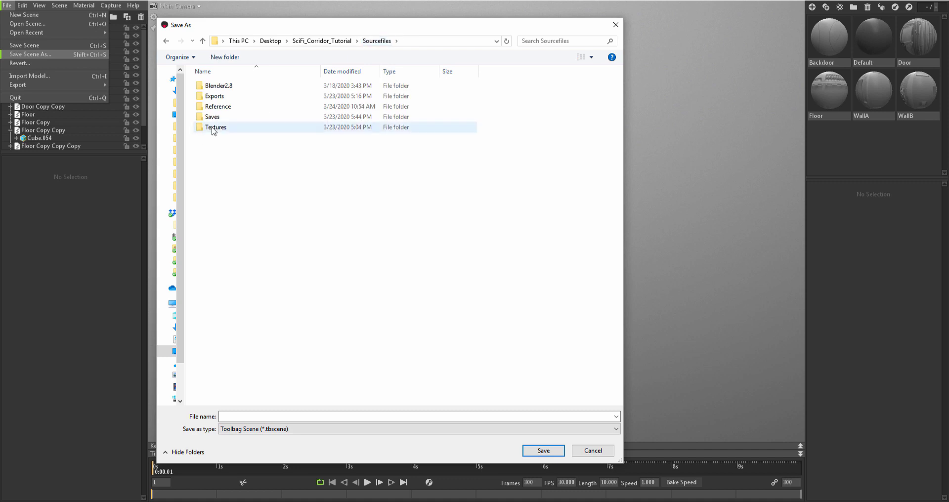
pyautogui.click(216, 128)
pyautogui.doubleClick(216, 129)
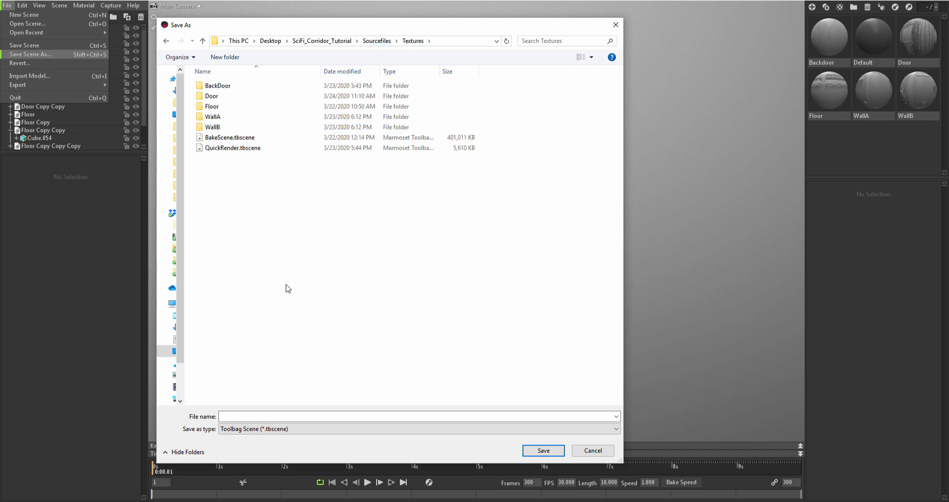
pyautogui.click(278, 416)
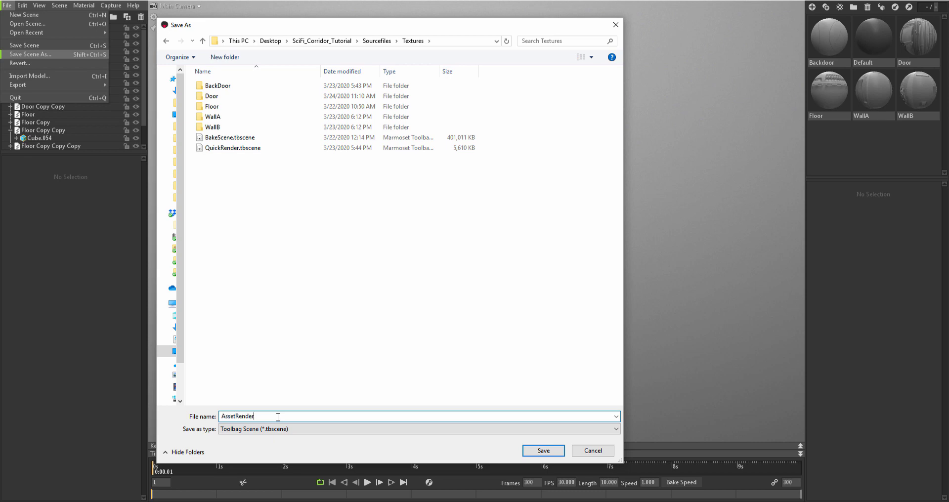
pyautogui.press('Return')
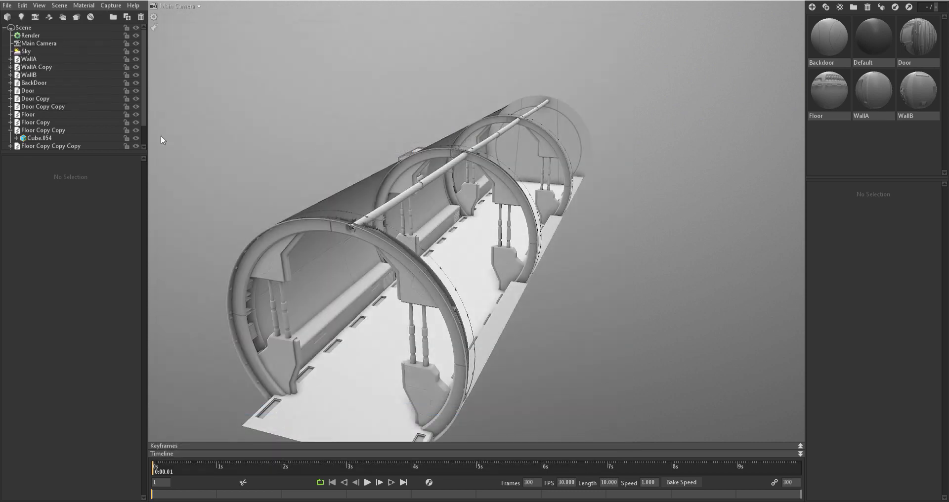
# - Delete the two Door copies and the three Floor copies, keeping the original Door and Floor
pyautogui.click(45, 99)
pyautogui.press('Delete')
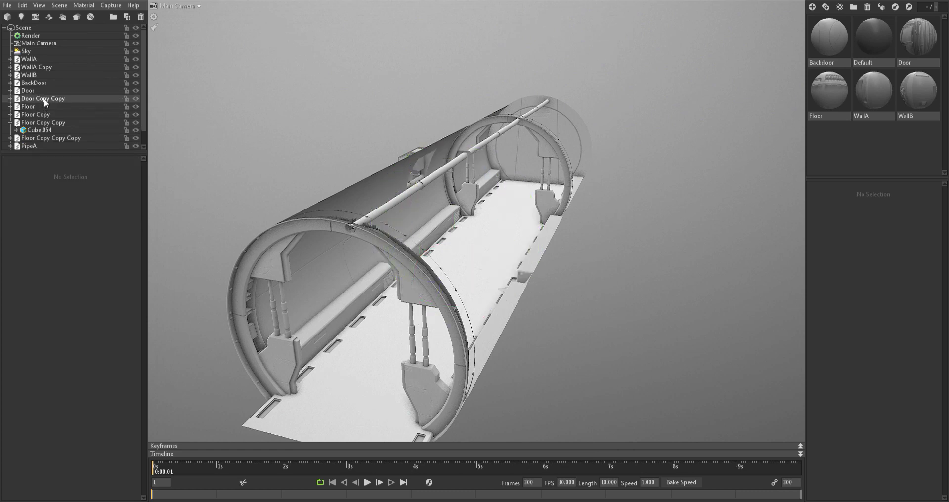
pyautogui.click(43, 99)
pyautogui.press('Delete')
pyautogui.click(41, 106)
pyautogui.press('Delete')
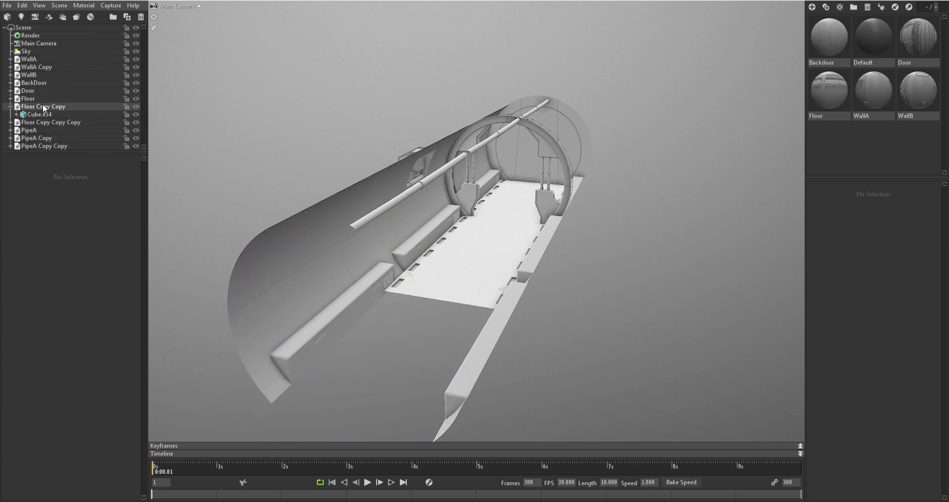
pyautogui.click(43, 106)
pyautogui.press('Delete')
pyautogui.click(43, 107)
pyautogui.press('Delete')
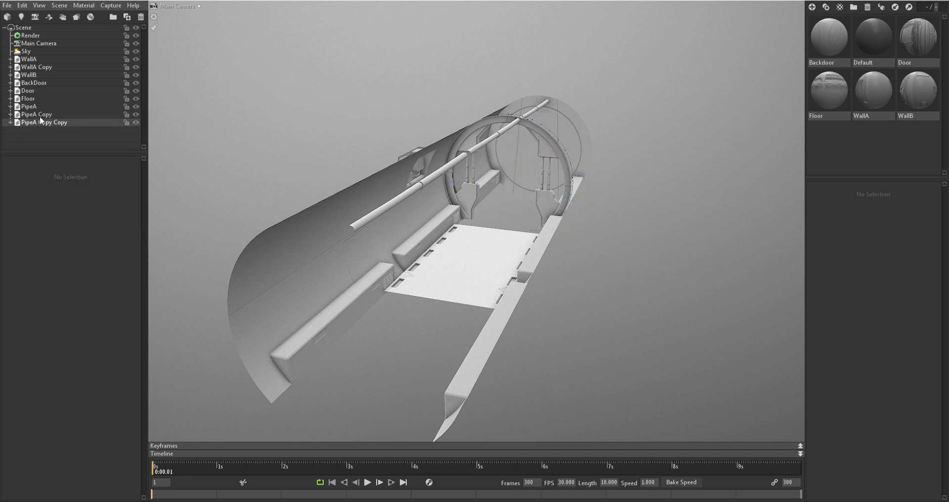
# - Delete the two PipeA copies and WallA Copy, keeping the original PipeA and WallA
pyautogui.click(40, 119)
pyautogui.press('Delete')
pyautogui.click(45, 113)
pyautogui.press('Delete')
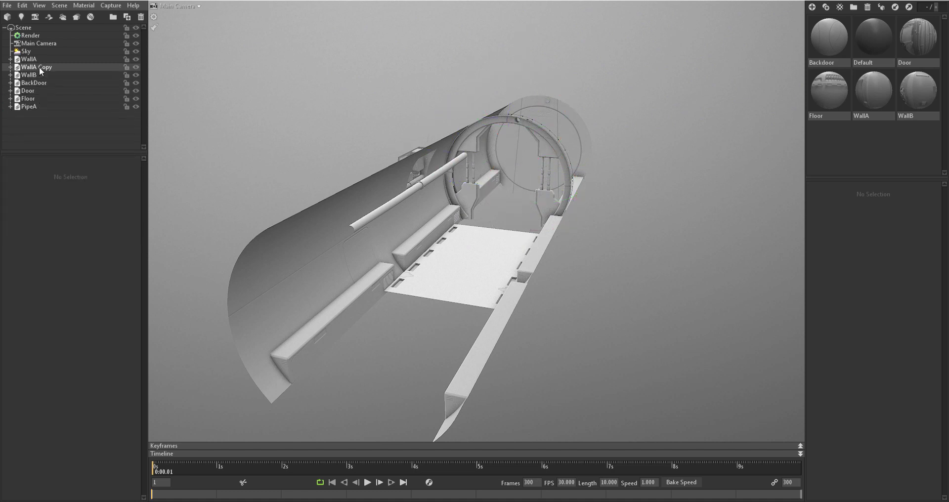
pyautogui.click(40, 67)
pyautogui.press('Delete')
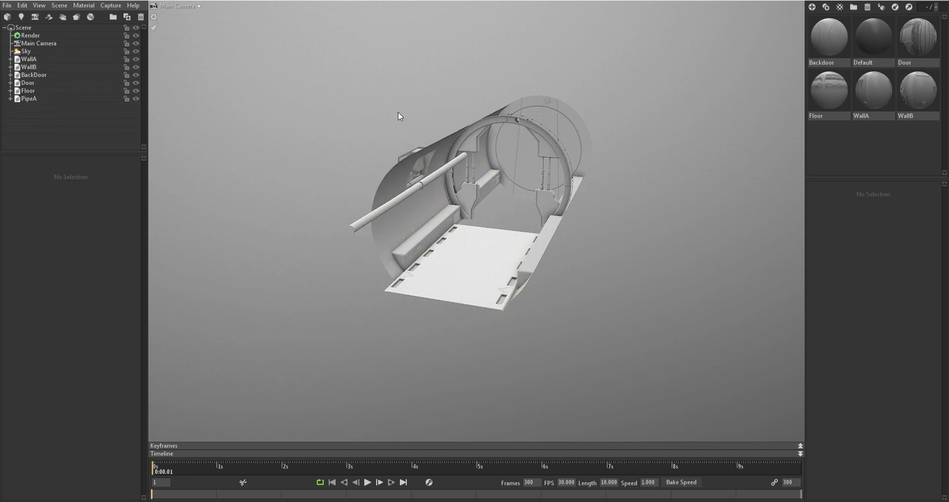
# - Hide WallA, WallB, BackDoor, Floor and PipeA so that Door is the only visible model
pyautogui.scroll(3, 506, 149)
pyautogui.moveTo(506, 149); pyautogui.dragTo(434, 196)
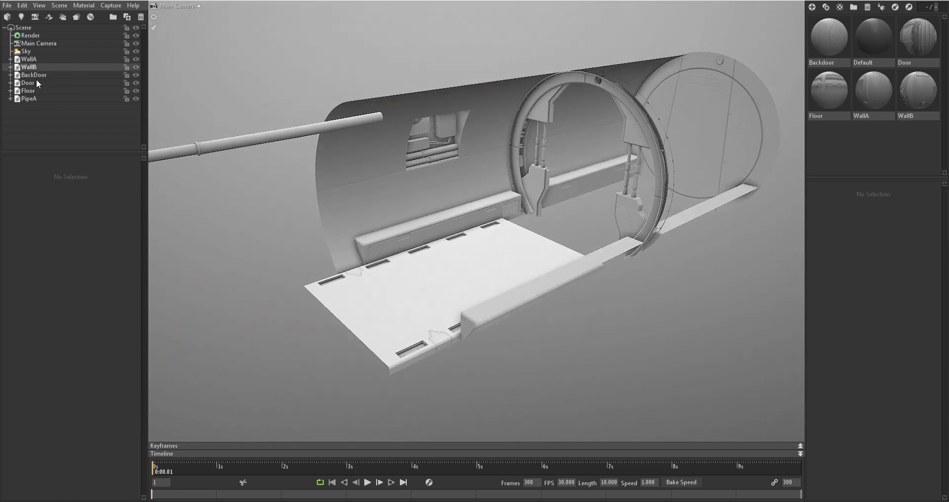
pyautogui.click(136, 66)
pyautogui.click(136, 74)
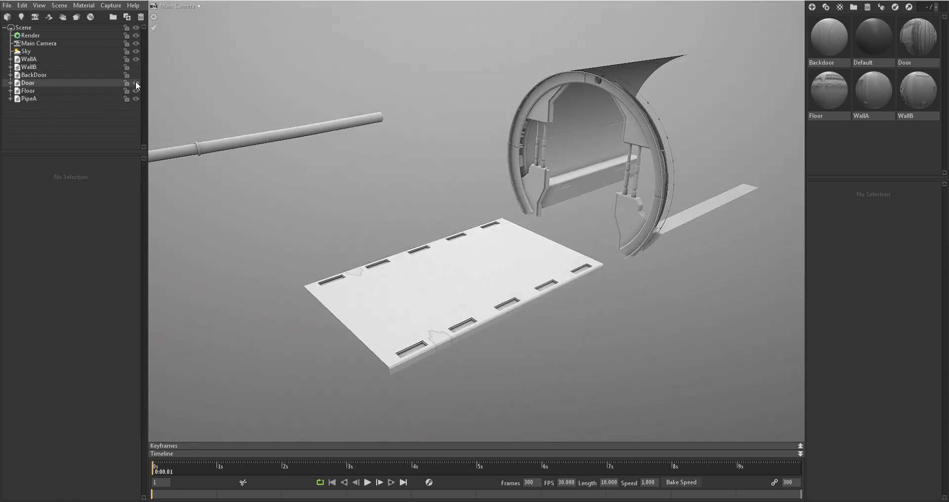
pyautogui.click(136, 82)
pyautogui.click(136, 90)
pyautogui.click(136, 98)
pyautogui.click(135, 58)
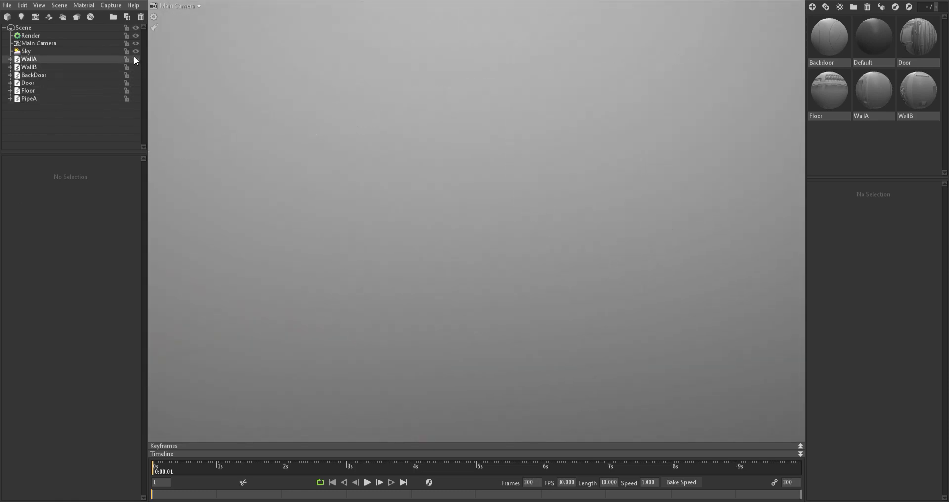
pyautogui.click(136, 82)
# - Select the Door model and frame it from a close front three-quarter view
pyautogui.click(68, 83)
pyautogui.moveTo(487, 185); pyautogui.dragTo(513, 254)
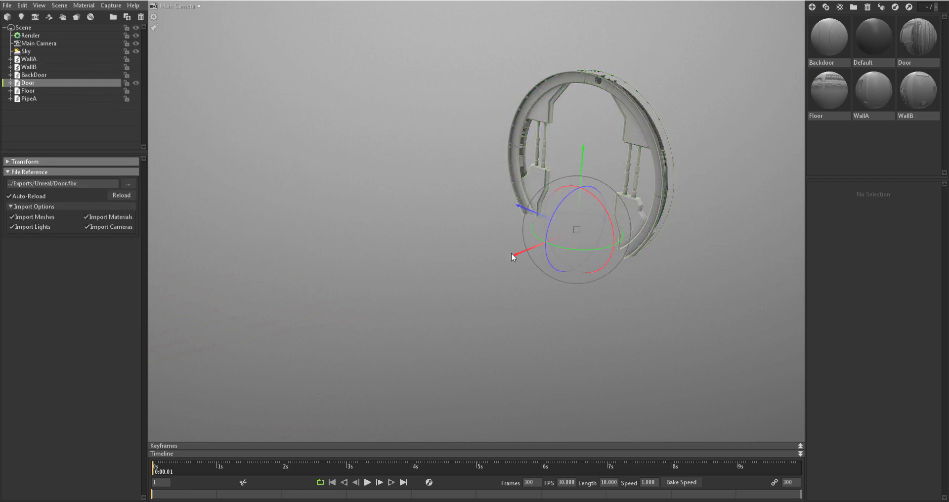
pyautogui.press('f')
pyautogui.moveTo(329, 306); pyautogui.dragTo(283, 324)
pyautogui.moveTo(417, 132); pyautogui.dragTo(426, 154, button='right')
pyautogui.moveTo(426, 153); pyautogui.dragTo(428, 153)
pyautogui.moveTo(428, 153)
pyautogui.mouseDown(button='right')
pyautogui.moveTo(440, 171)
pyautogui.moveTo(439, 147)
pyautogui.mouseUp(button='right')
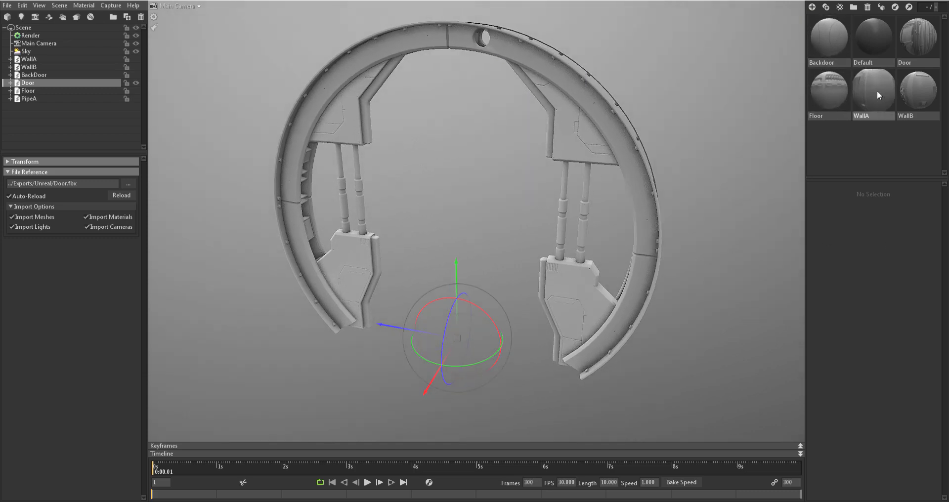
# - Select the Door material and browse to the exported door maps inside the Door folder of Textures
pyautogui.click(899, 45)
pyautogui.scroll(-2, 829, 338)
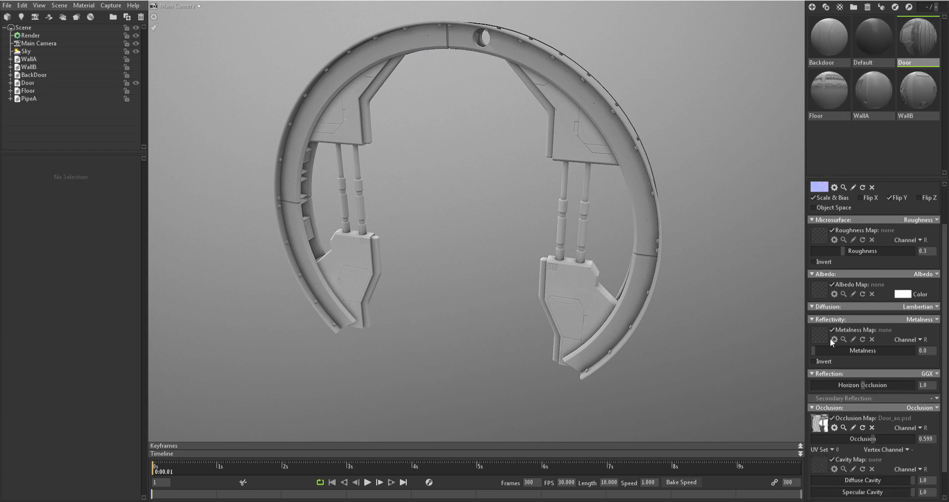
pyautogui.scroll(2, 829, 338)
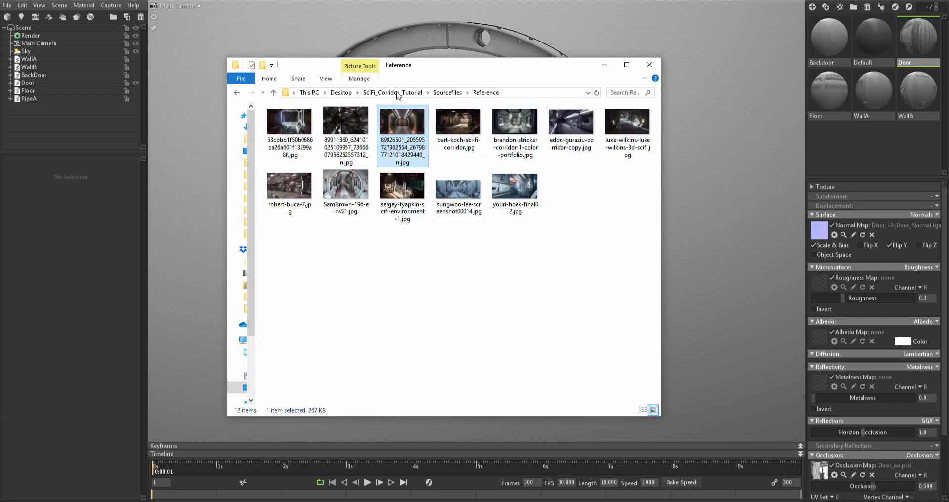
pyautogui.click(447, 92)
pyautogui.doubleClick(289, 163)
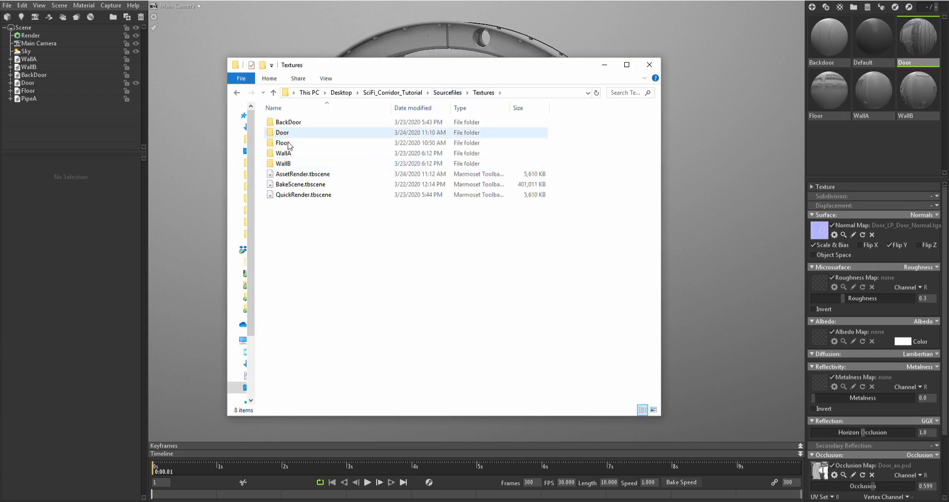
pyautogui.doubleClick(285, 132)
pyautogui.doubleClick(296, 133)
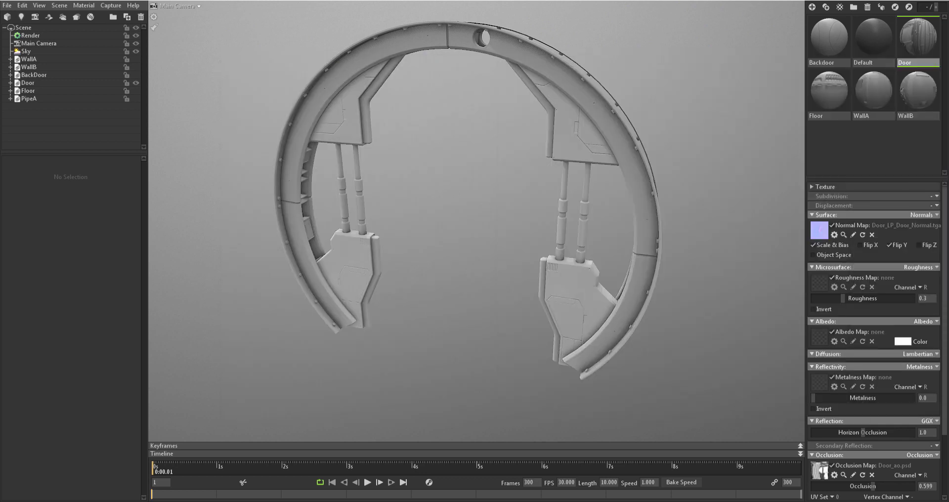
# - Assign the Door_LP_Door AO, BaseColor, Metallic and Roughness textures to the Door material's occlusion, albedo, metalness and roughness maps
pyautogui.moveTo(801, 437); pyautogui.dragTo(822, 472)
pyautogui.moveTo(931, 271); pyautogui.dragTo(820, 340)
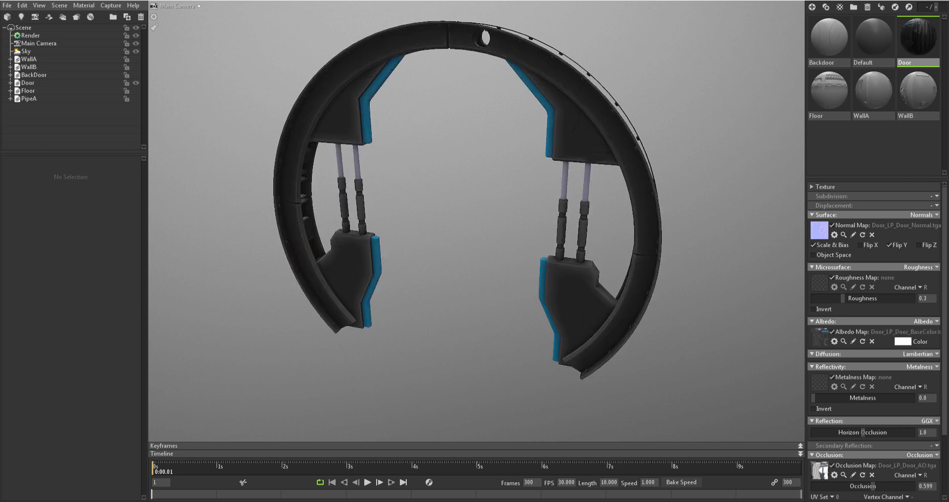
pyautogui.moveTo(823, 383); pyautogui.dragTo(823, 383)
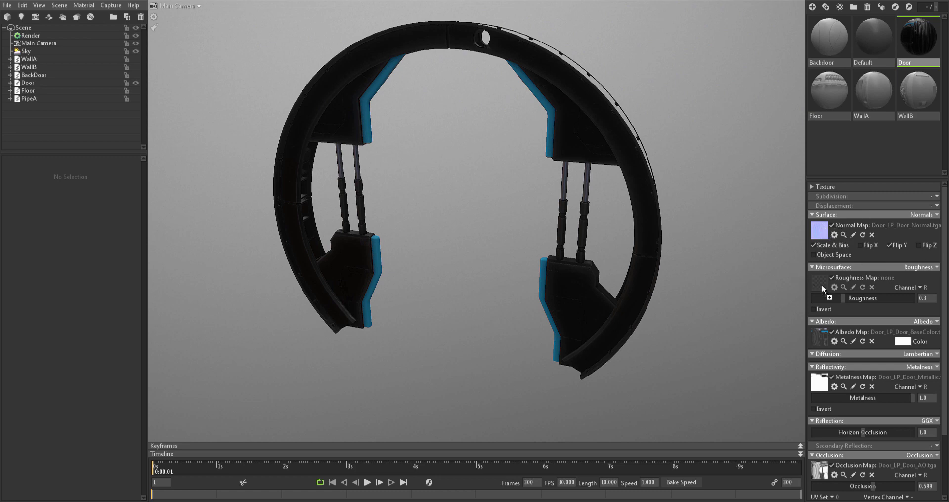
pyautogui.moveTo(823, 286); pyautogui.dragTo(822, 286)
# - Open the Sky's light settings
pyautogui.click(34, 51)
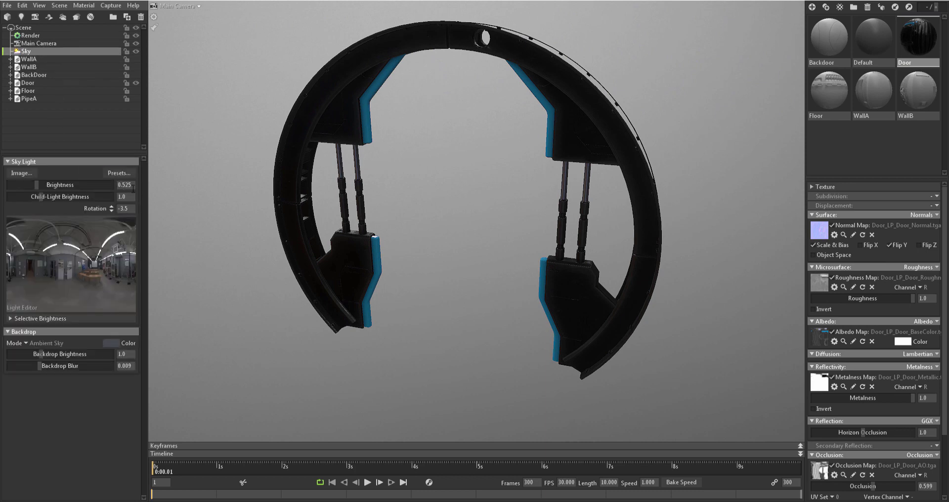